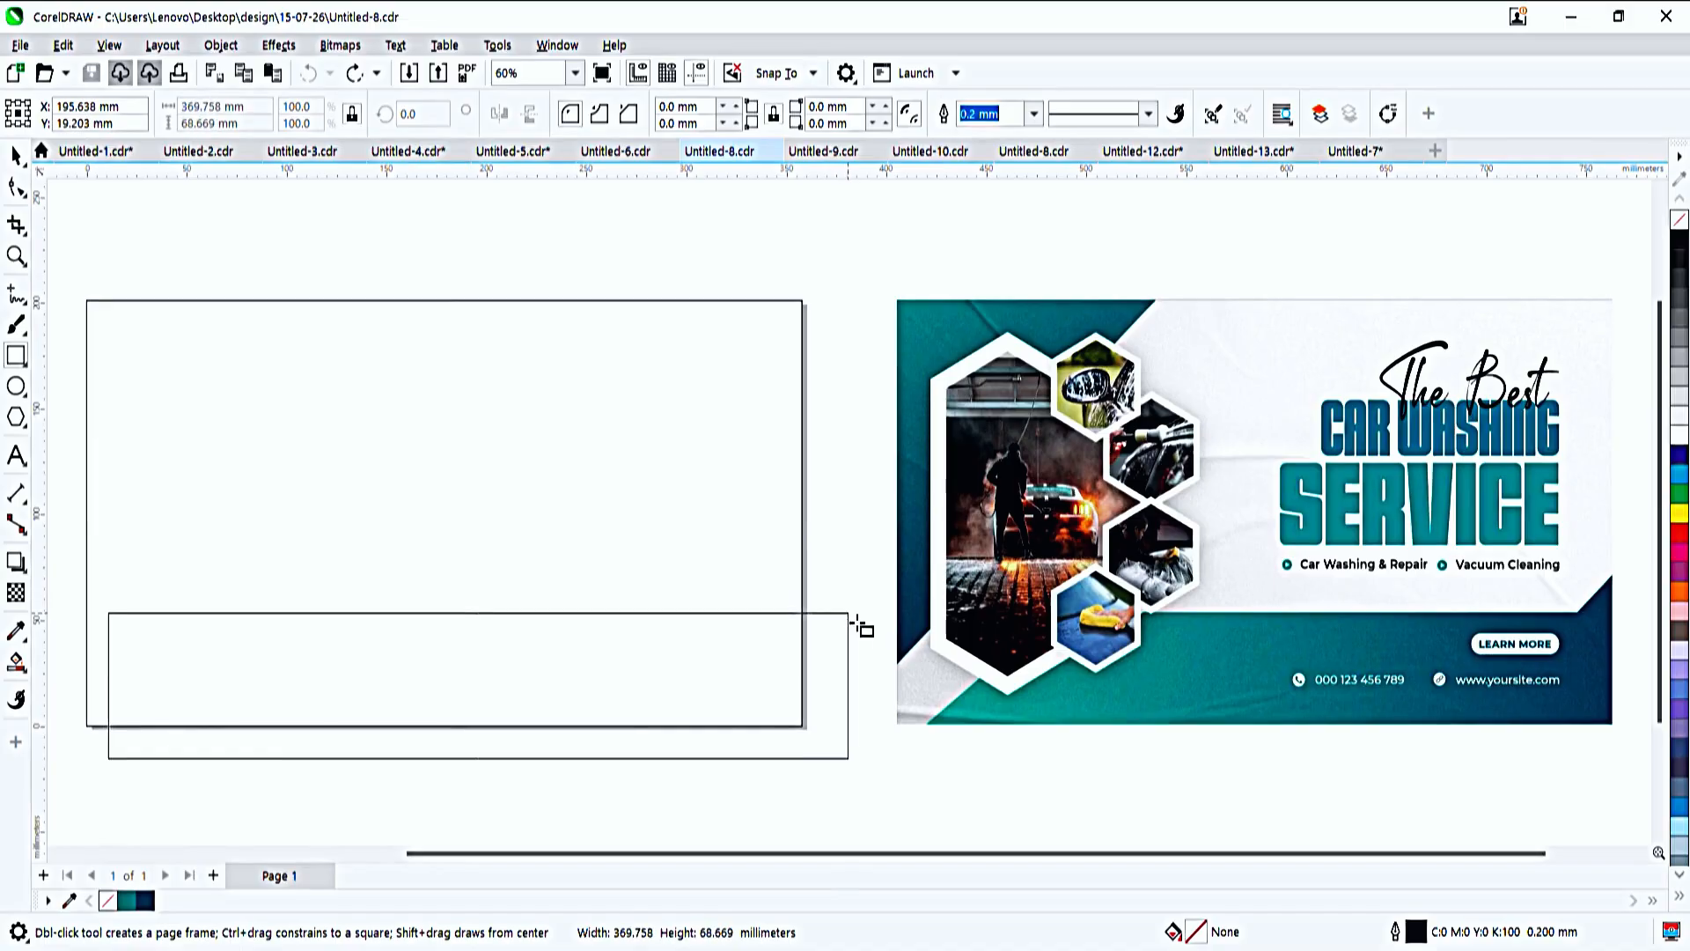
- Convert the wide rectangle across the page's lower edge to curves and slant its left side by shifting the upper-left corner inward
{"action": "key", "text": "F10"}
{"action": "key", "text": "ctrl+q"}
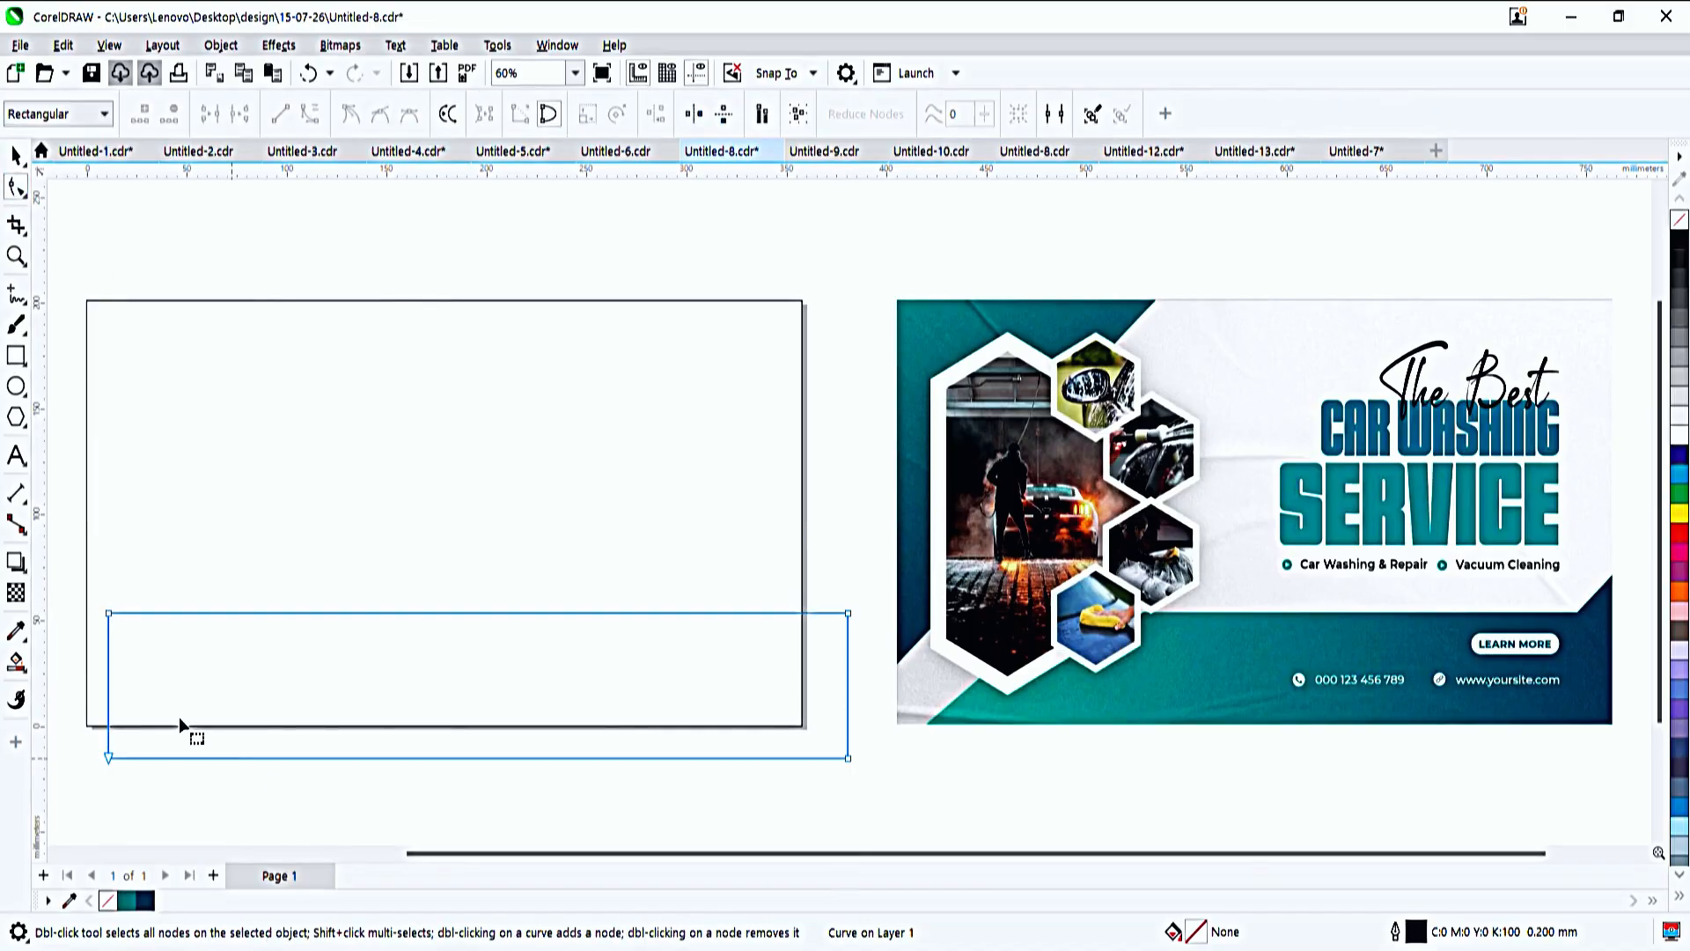
{"action": "left_click_drag", "start_coordinate": [108, 612], "coordinate": [204, 616]}
{"action": "key", "text": "space"}
- Fill the slanted bar with a horizontal linear gradient from the document palette's teal on the left to navy on the right
{"action": "key", "text": "g"}
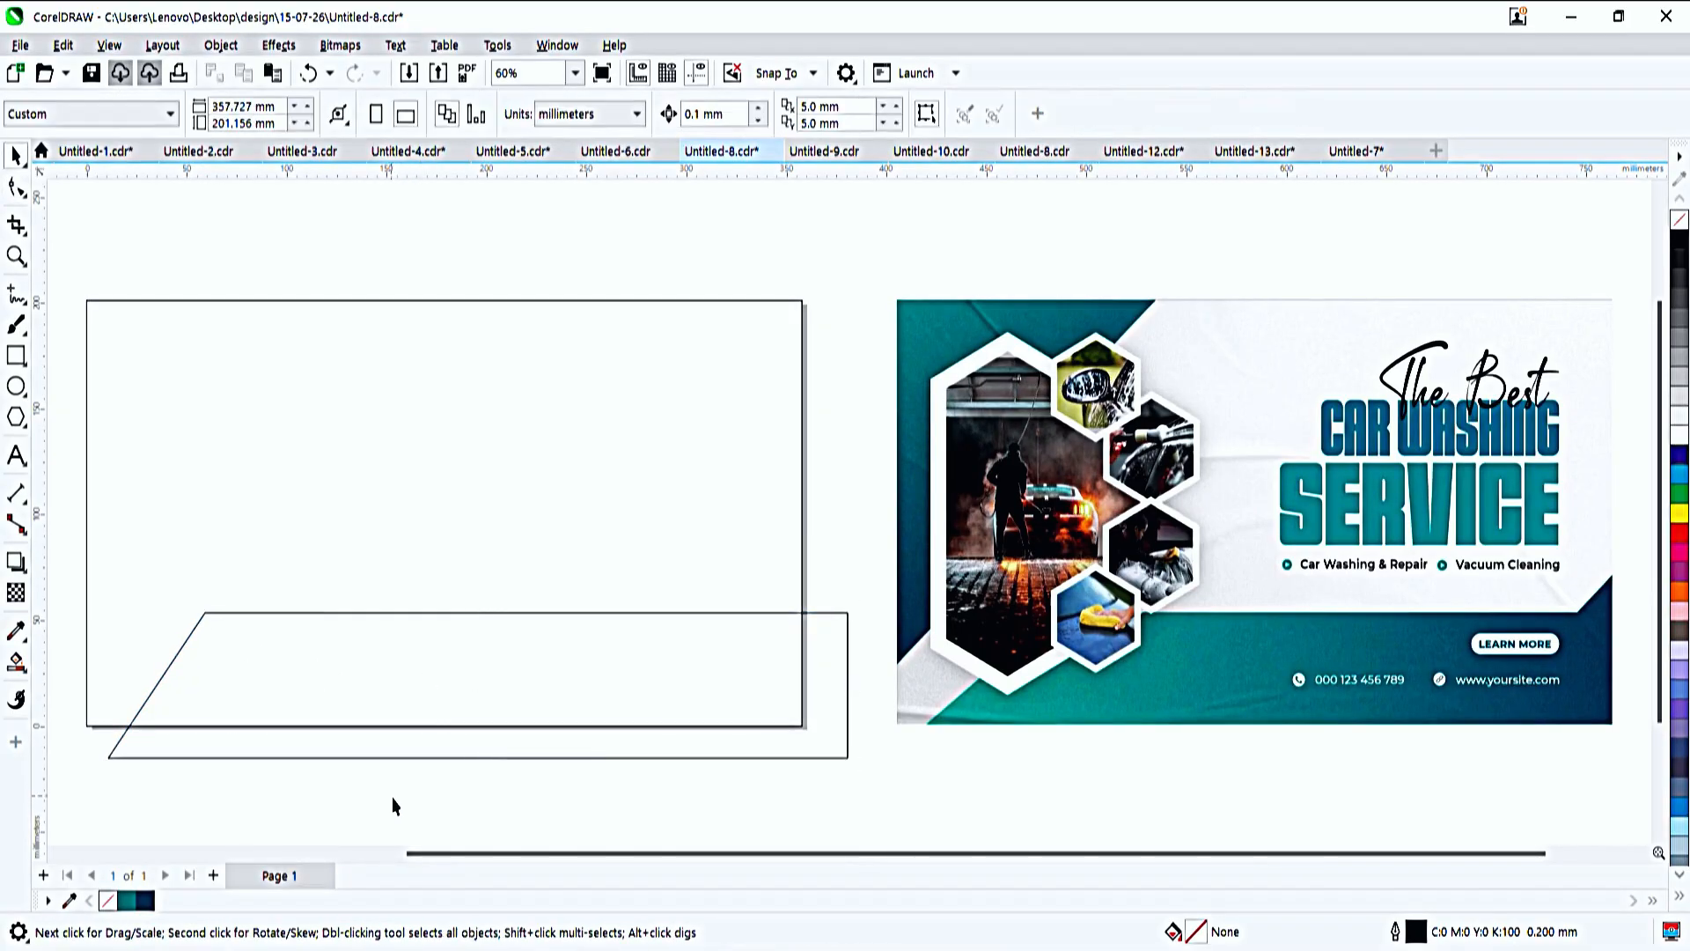
{"action": "left_click_drag", "start_coordinate": [168, 670], "coordinate": [848, 663]}
{"action": "left_click", "coordinate": [167, 670]}
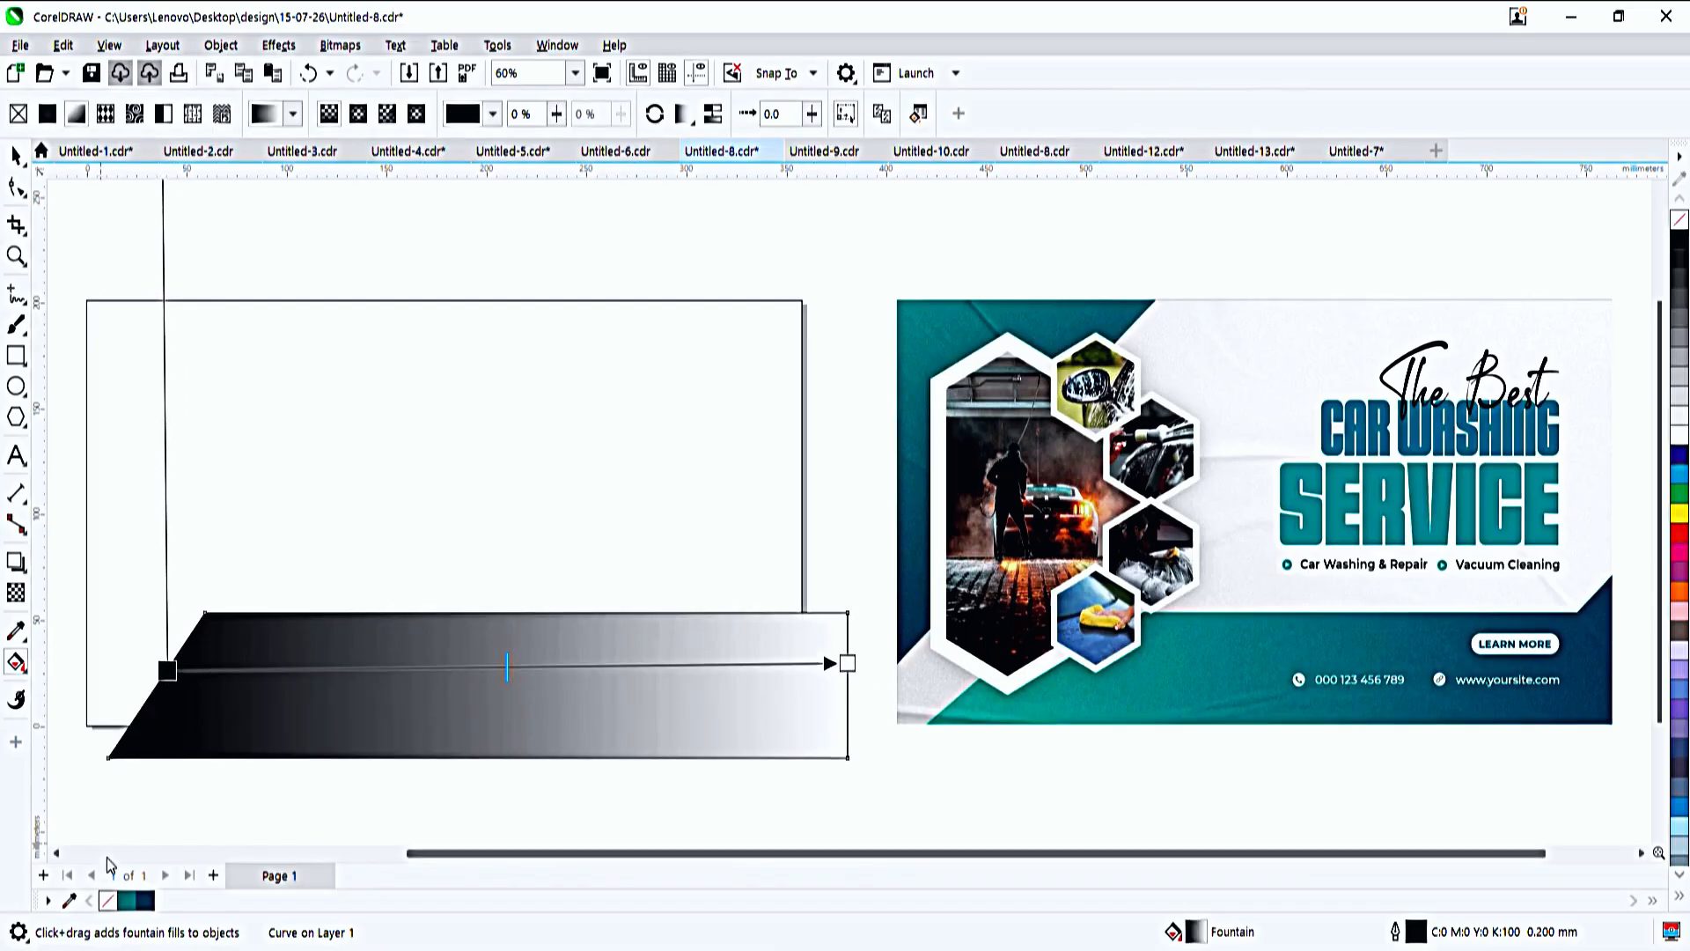
{"action": "left_click", "coordinate": [126, 900]}
{"action": "left_click", "coordinate": [844, 668]}
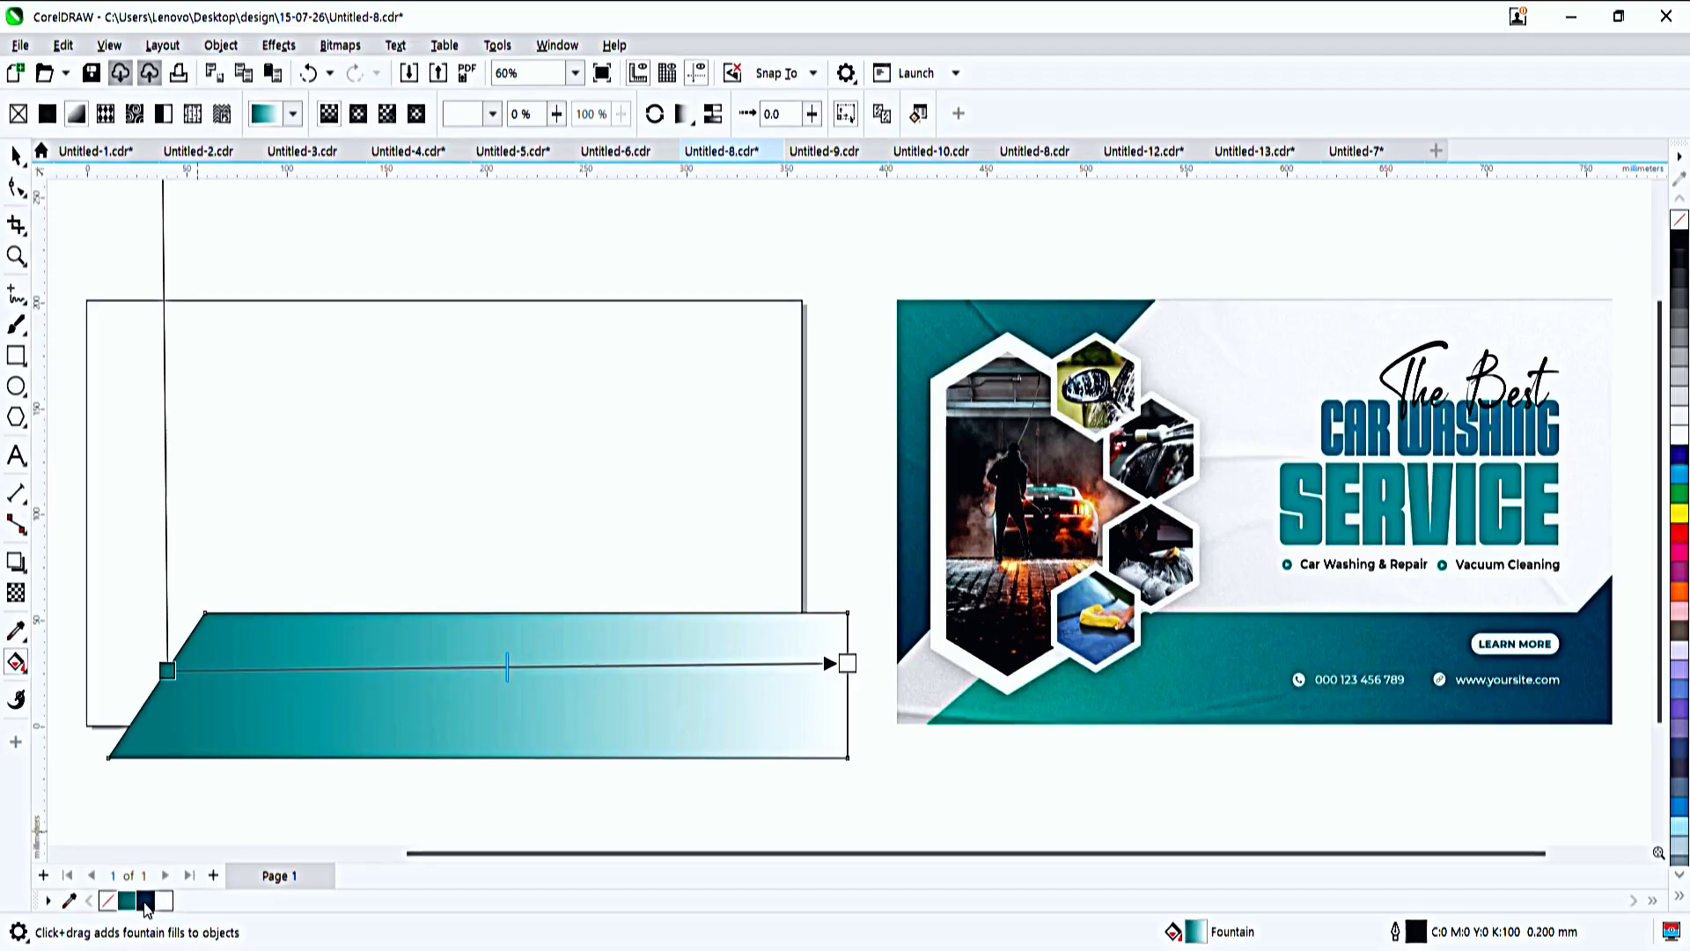
{"action": "left_click", "coordinate": [145, 900]}
{"action": "key", "text": "space"}
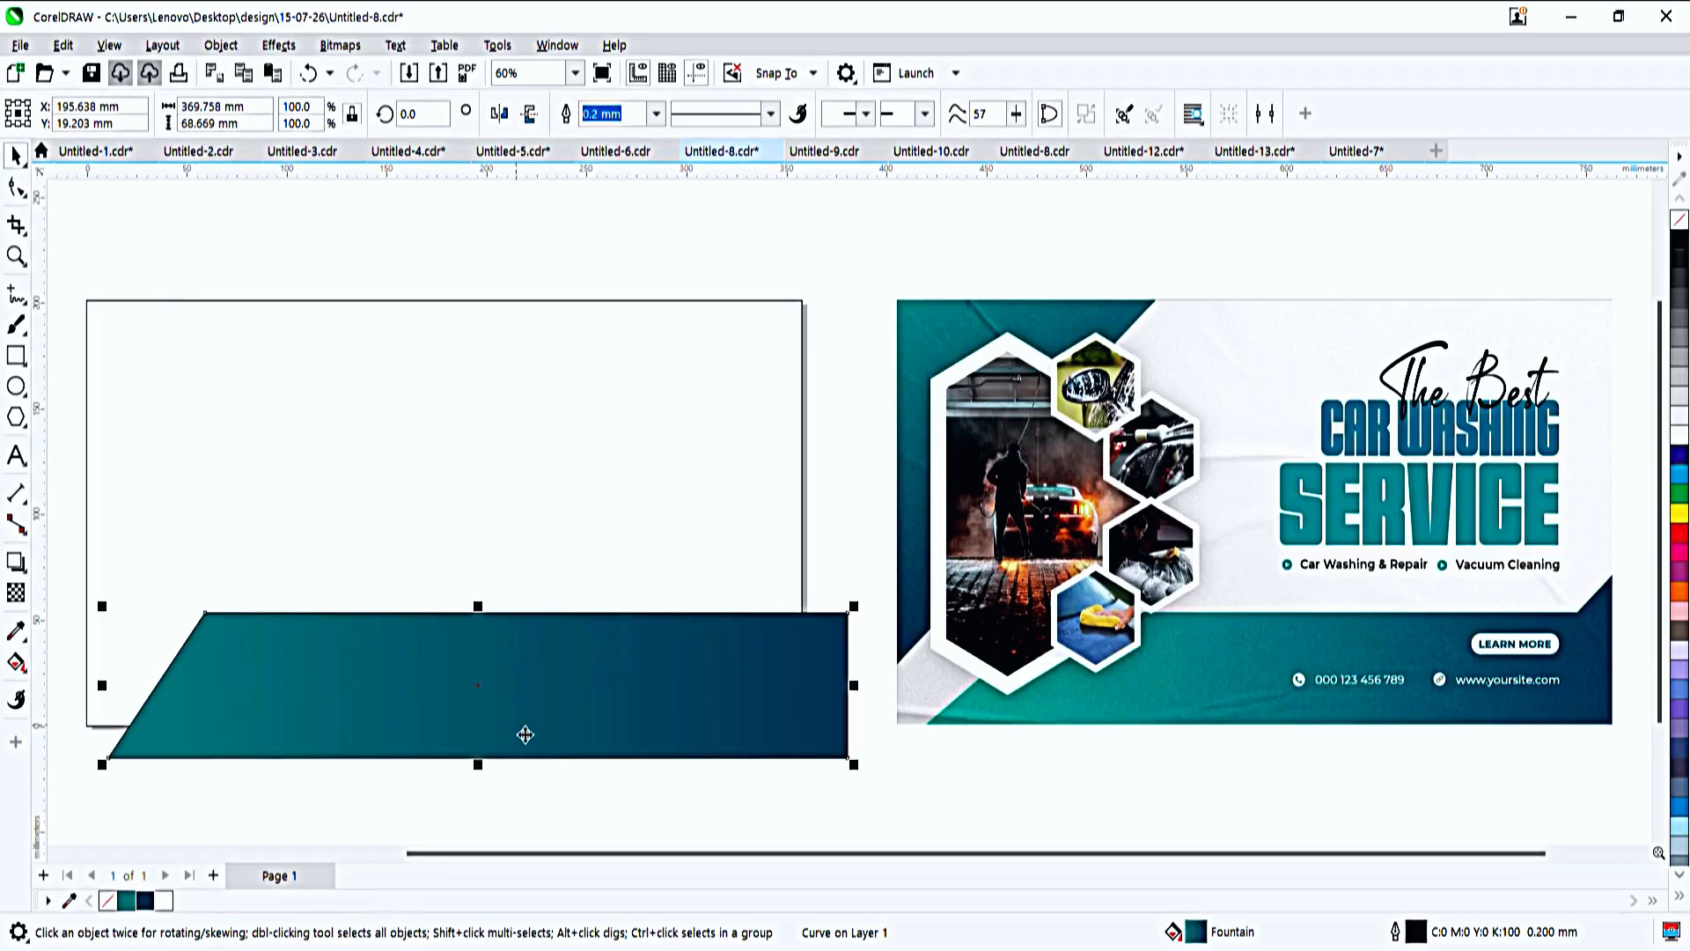
- Place the gradient bar inside the page-size rectangle as PowerClip contents
{"action": "key", "text": "space"}
{"action": "key", "text": "space"}
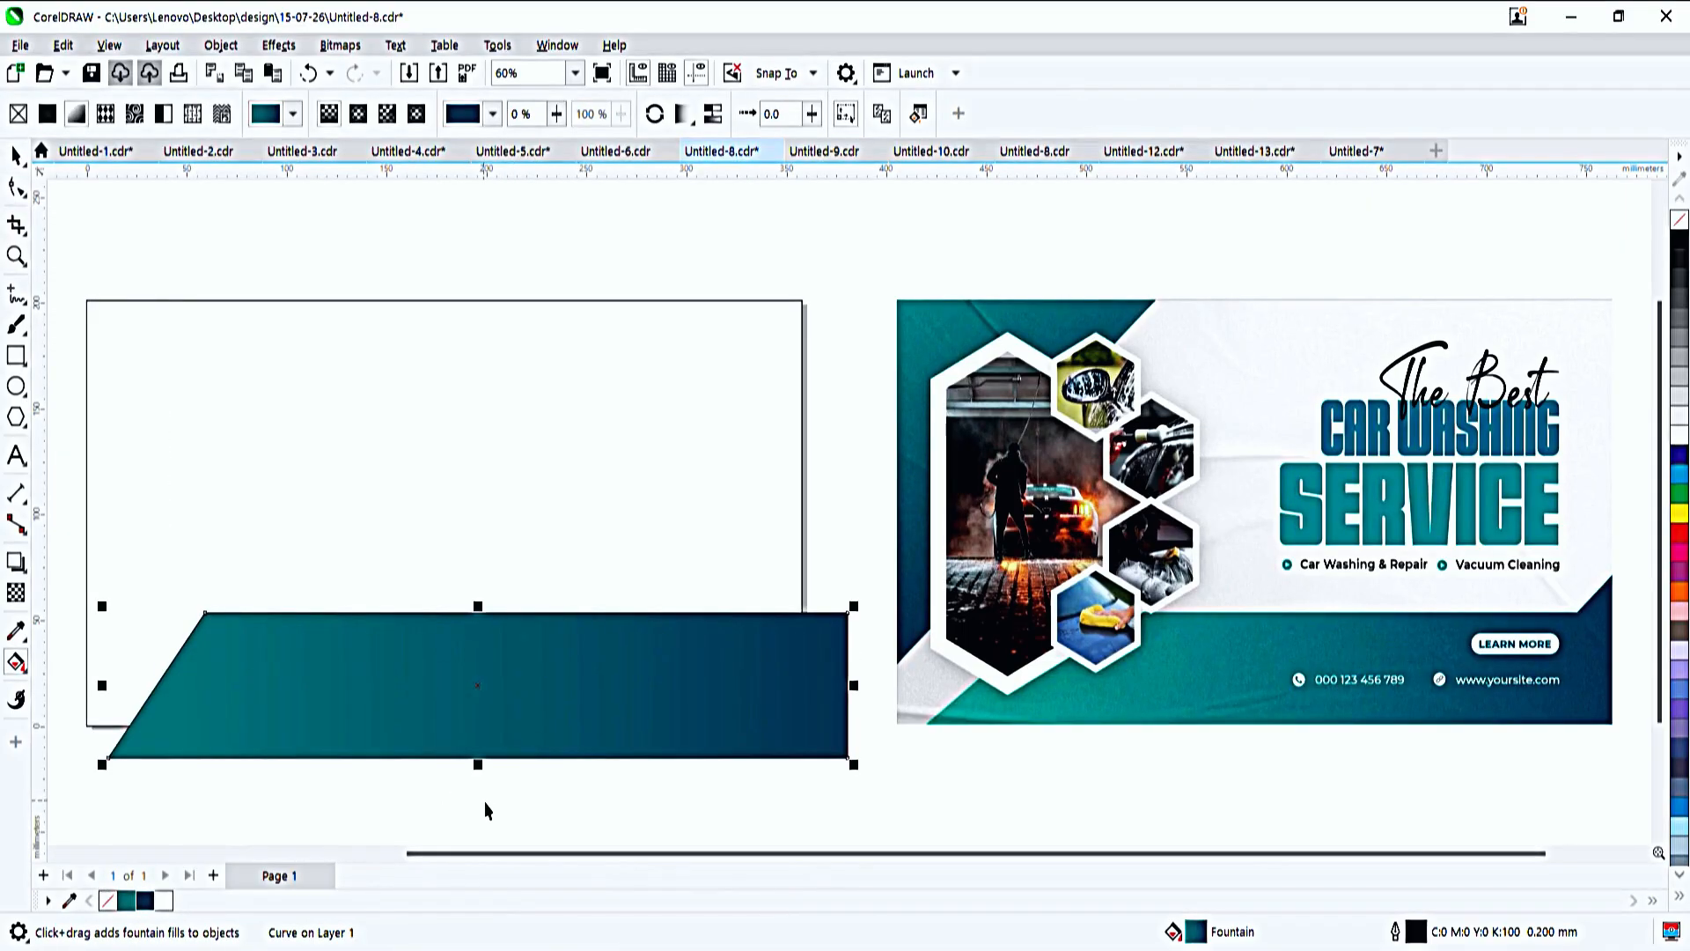
{"action": "left_click", "coordinate": [588, 300]}
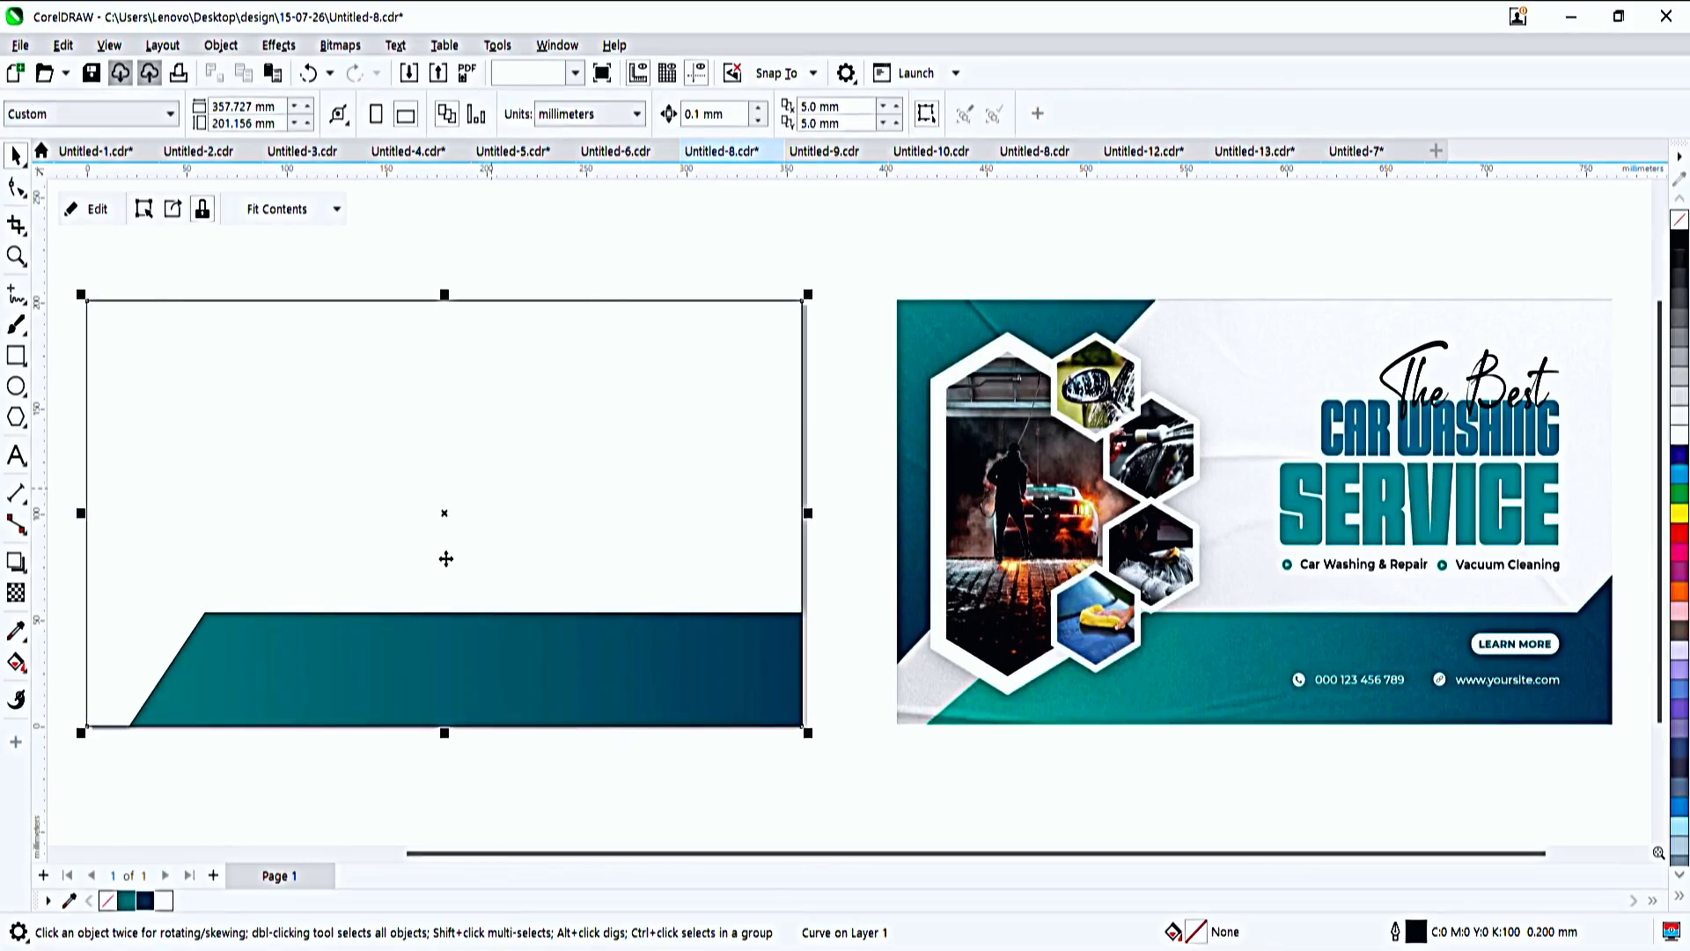
- Draw a square about 68 mm wide, convert it to curves and delete its lower-left node to form a triangle
{"action": "left_click", "coordinate": [17, 357]}
{"action": "left_click_drag", "start_coordinate": [276, 376], "coordinate": [423, 502]}
{"action": "key", "text": "space"}
{"action": "key", "text": "ctrl+q"}
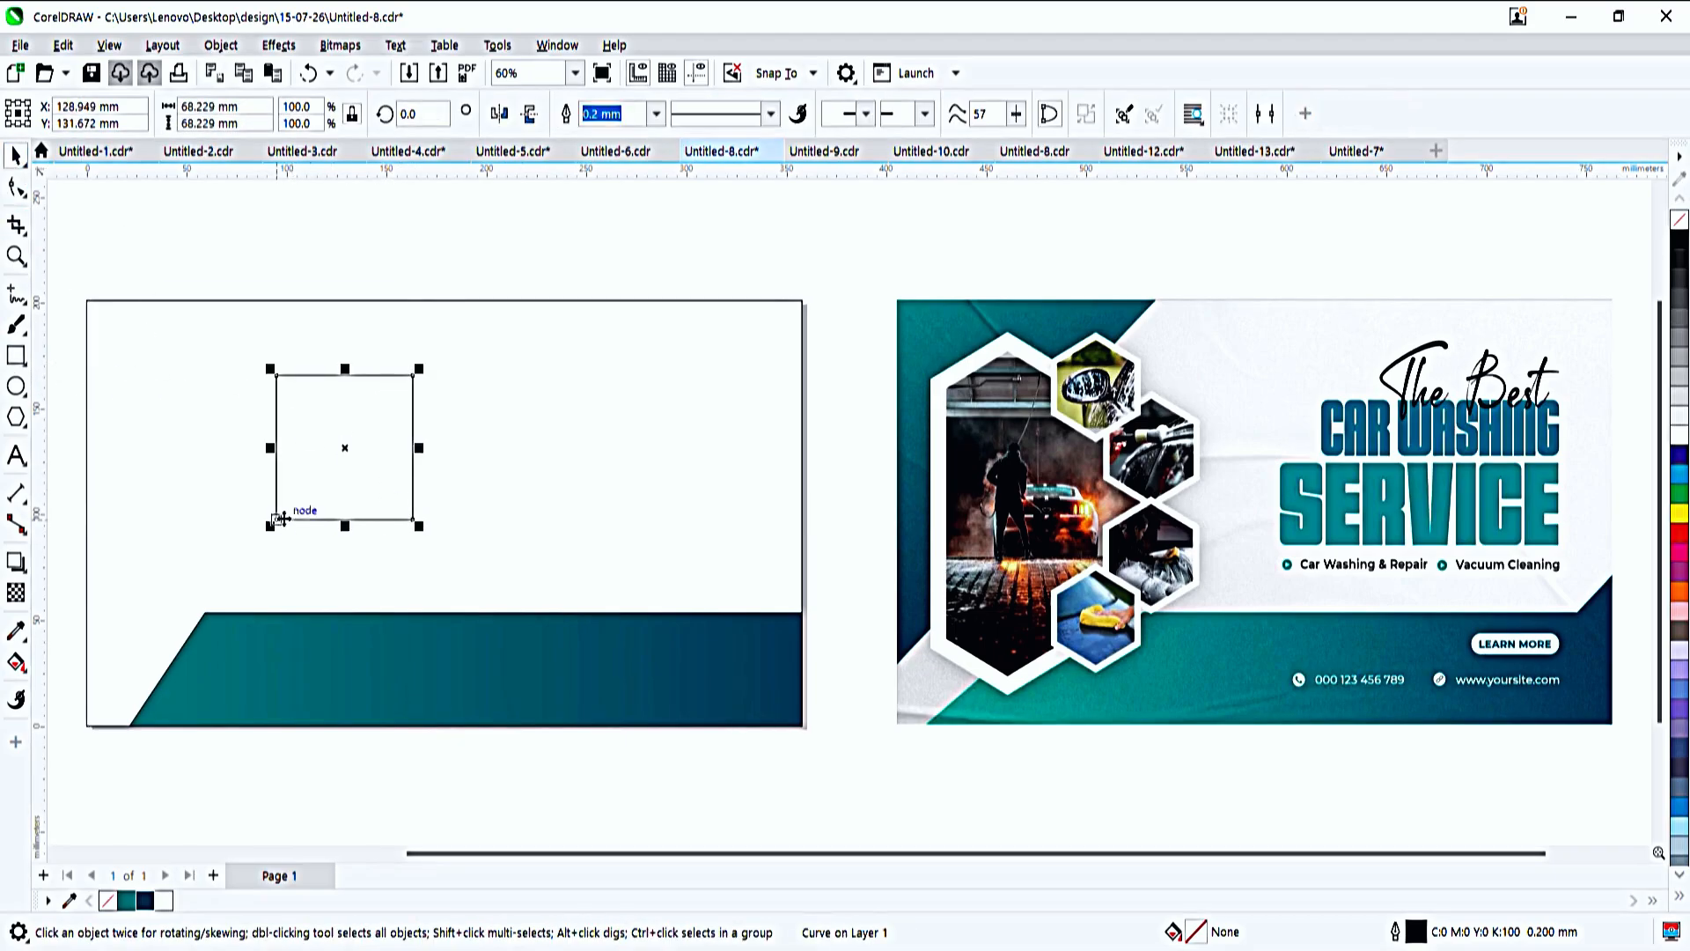
{"action": "left_click", "coordinate": [15, 188]}
{"action": "double_click", "coordinate": [277, 519]}
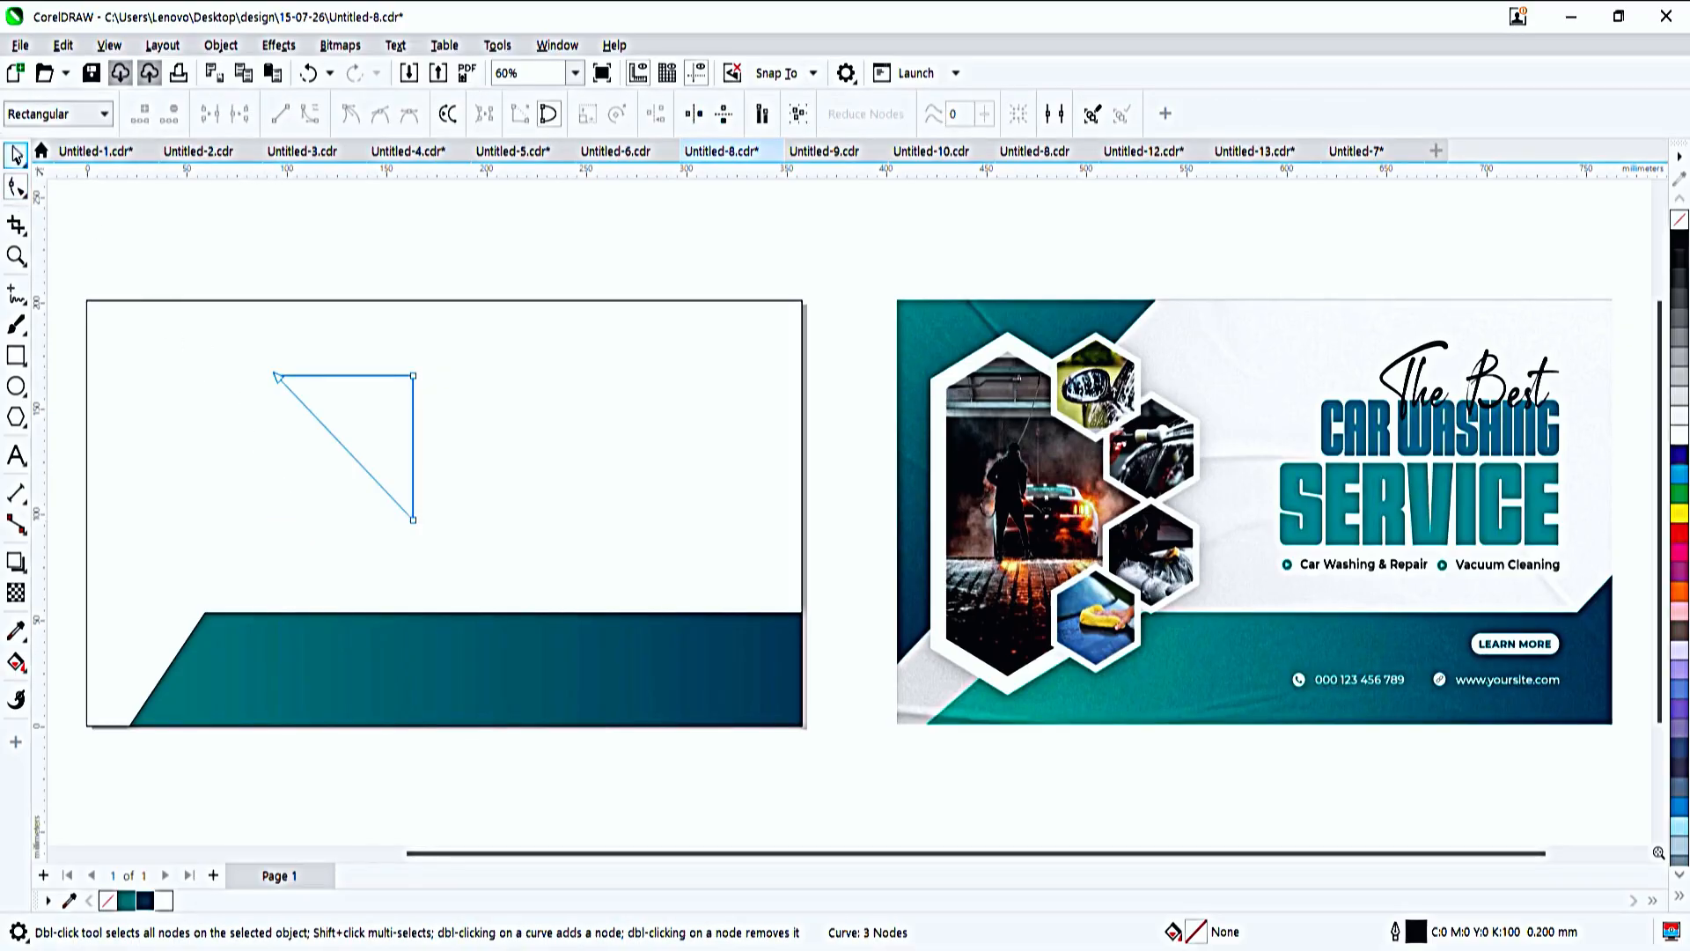
- Move the triangle into the page frame's PowerClip over the bar's right end and rotate it to 135°
{"action": "key", "text": "space"}
{"action": "left_click_drag", "start_coordinate": [353, 456], "coordinate": [733, 608]}
{"action": "double_click", "coordinate": [740, 608]}
{"action": "left_click", "coordinate": [745, 603]}
{"action": "left_click_drag", "start_coordinate": [815, 687], "coordinate": [704, 444]}
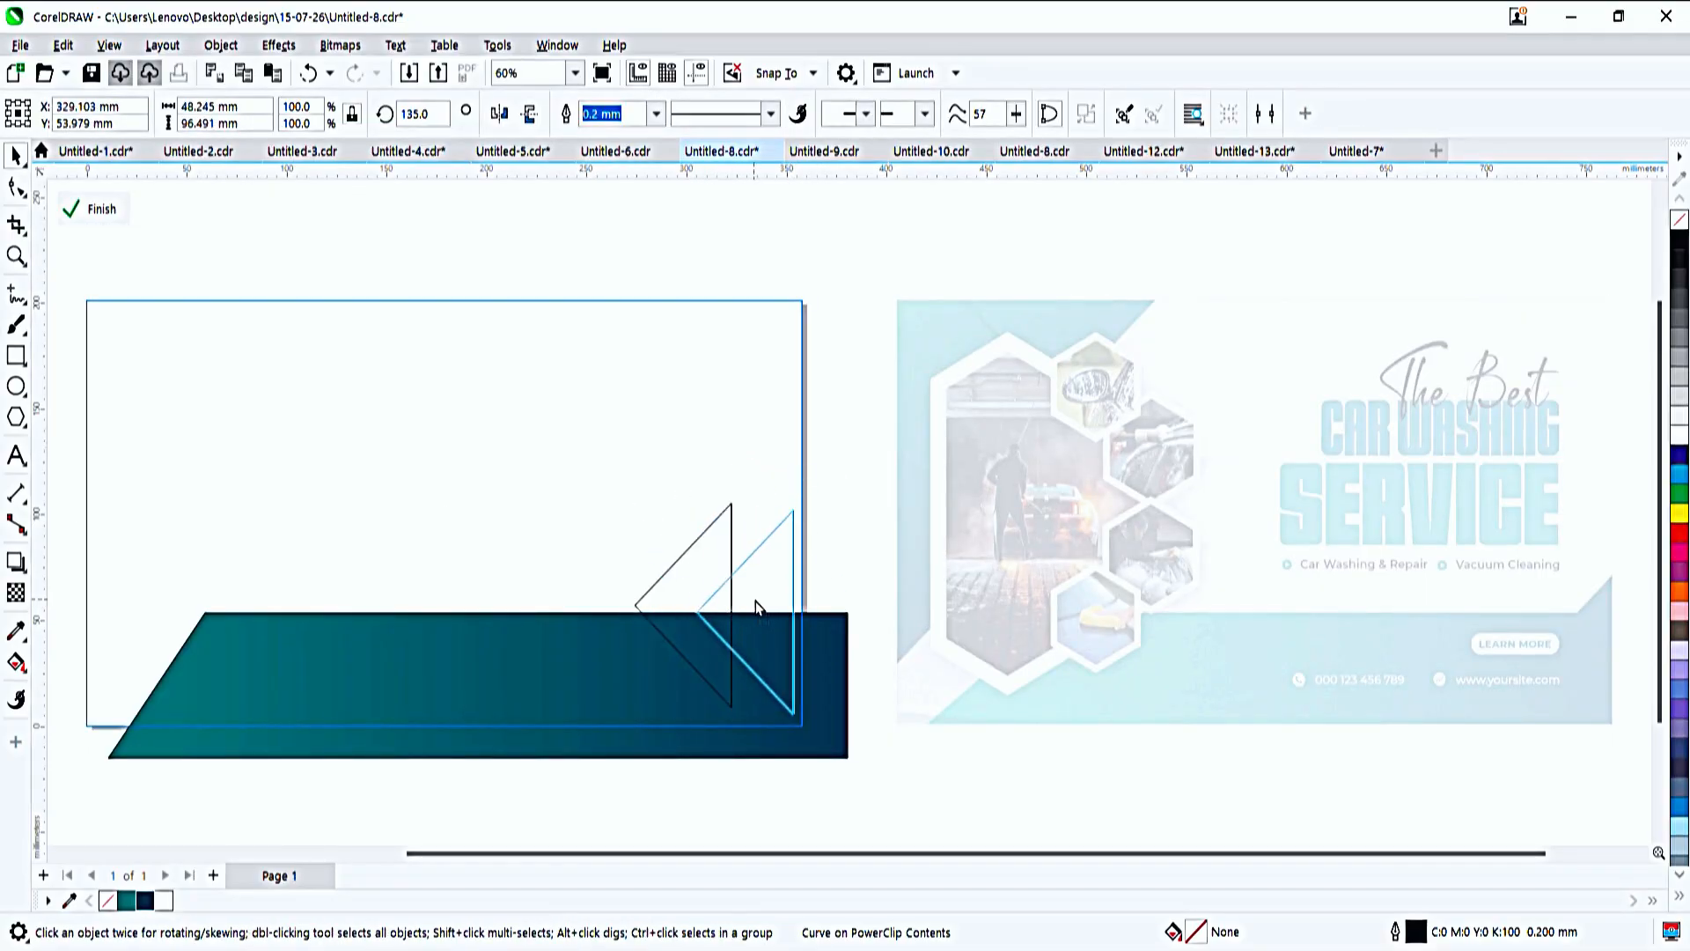
- Fit the triangle against the page's right edge, rotated to about 143.5° and shrunk to about 33 × 48 mm
{"action": "left_click_drag", "start_coordinate": [755, 600], "coordinate": [770, 599]}
{"action": "left_click_drag", "start_coordinate": [767, 516], "coordinate": [752, 564]}
{"action": "left_click_drag", "start_coordinate": [700, 618], "coordinate": [732, 622]}
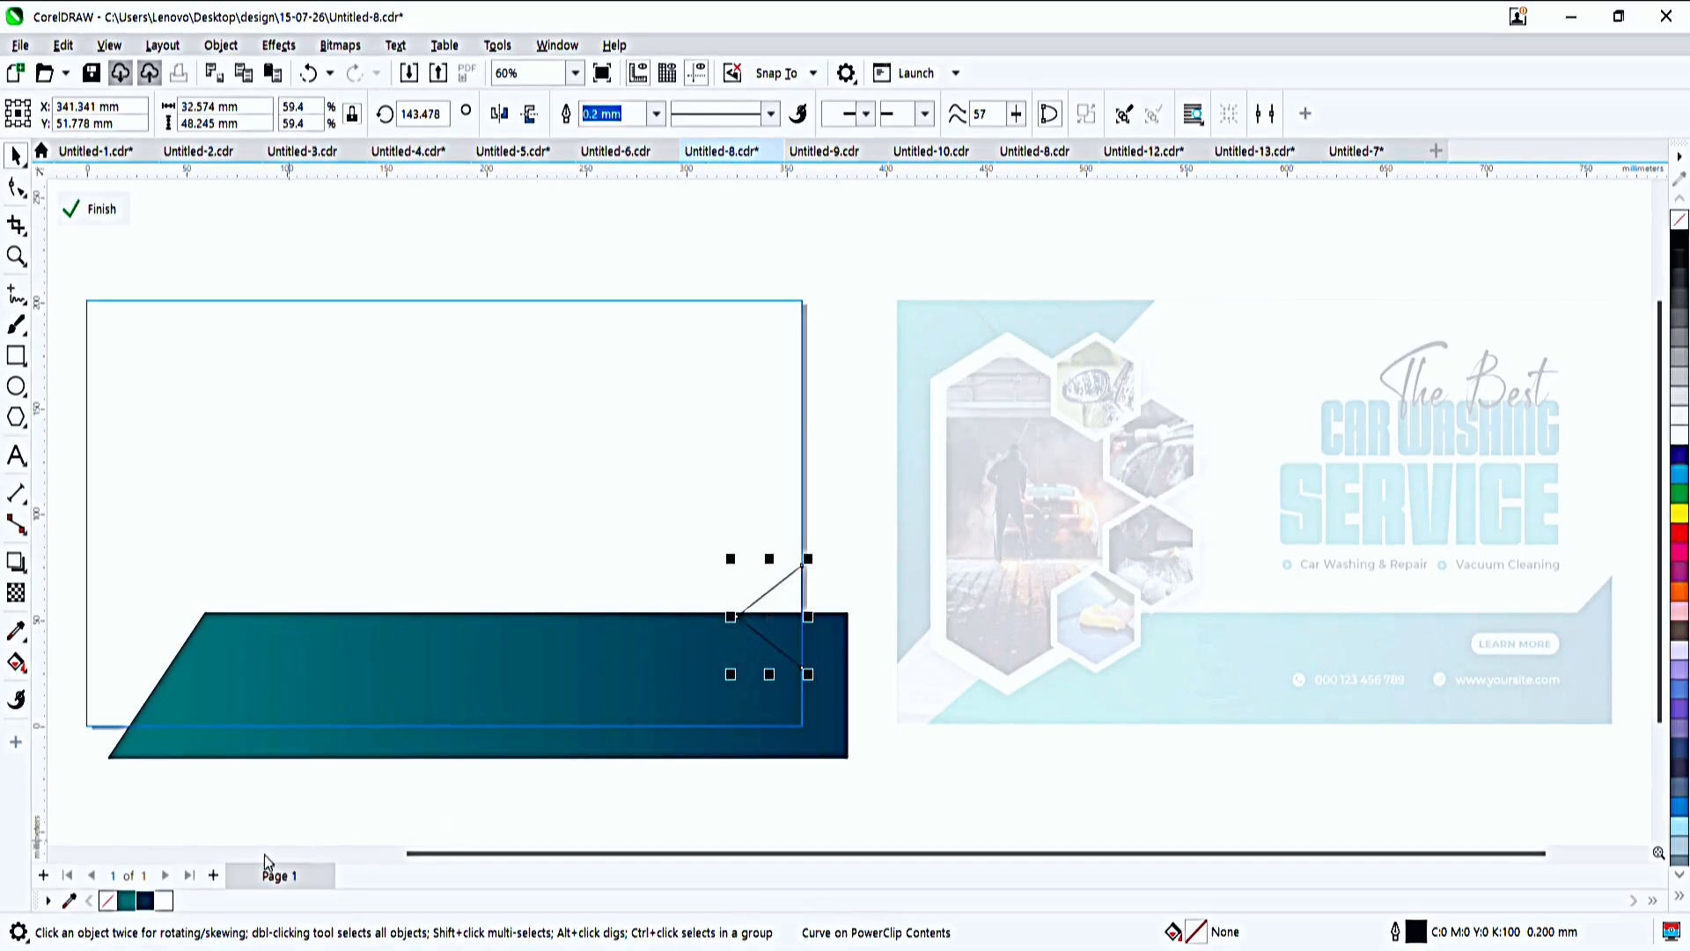
- Fill the small triangle with the dark blue that matches the bar's right end and remove its outline
{"action": "left_click", "coordinate": [125, 900]}
{"action": "right_click", "coordinate": [1683, 223]}
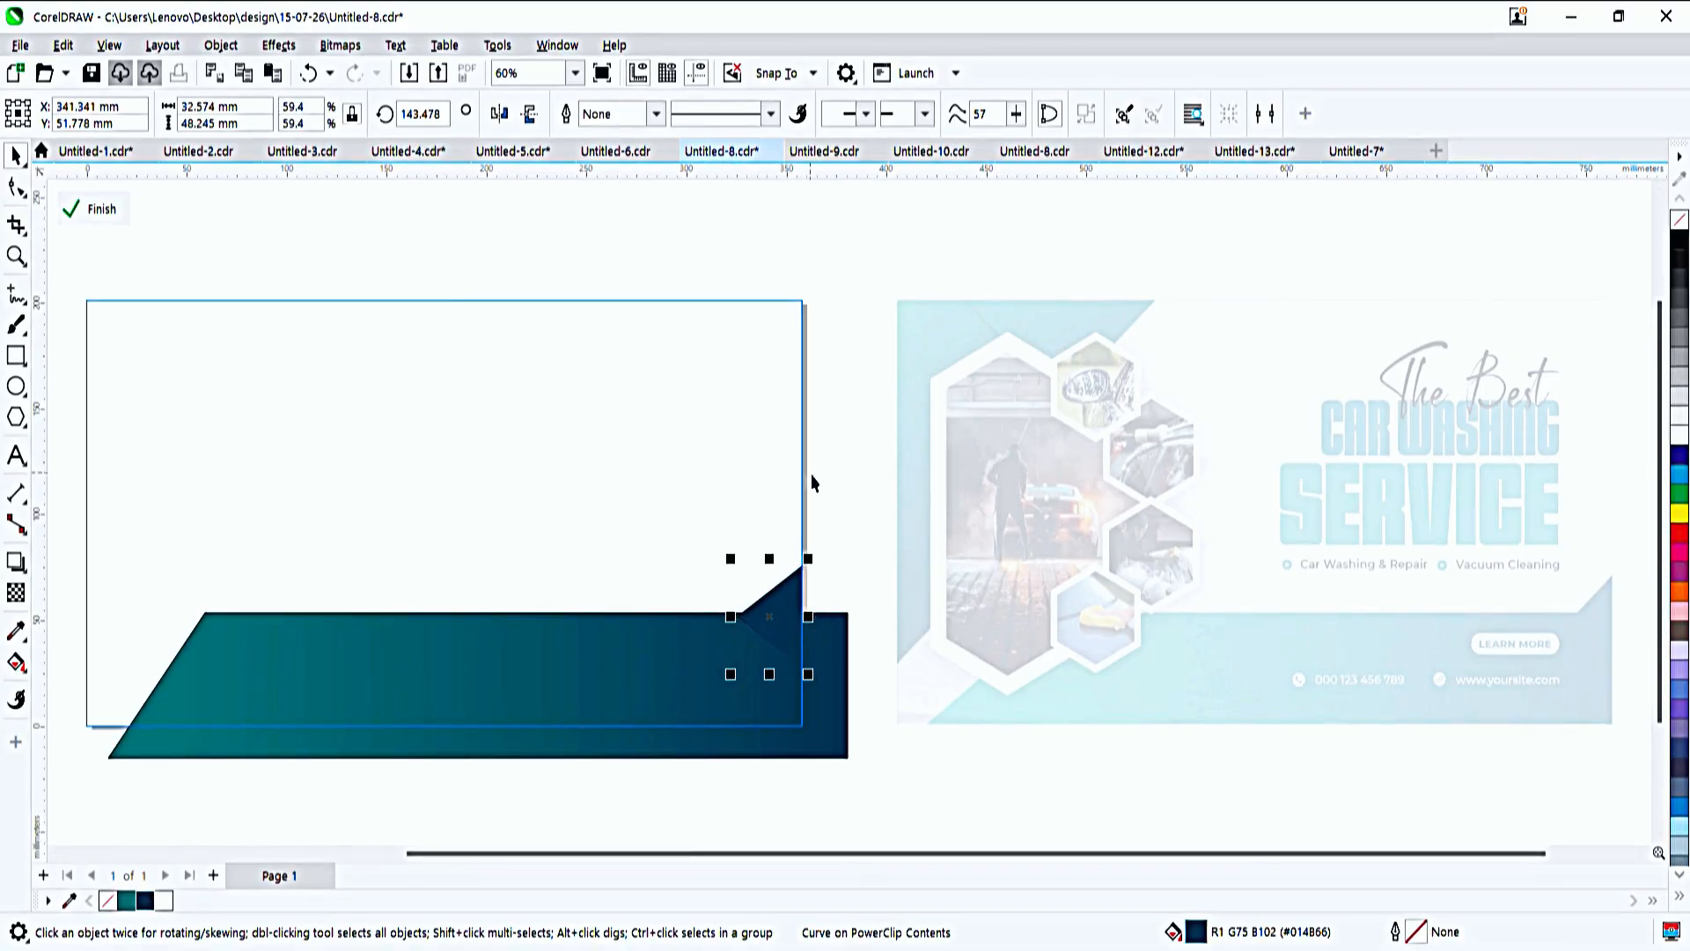
{"action": "left_click", "coordinate": [850, 473], "text": "ctrl"}
{"action": "left_click", "coordinate": [852, 473]}
- Nudge the gradient bar slightly right, shorten it to end at the page's right edge, and finish editing the PowerClip
{"action": "left_click", "coordinate": [711, 686], "text": "ctrl"}
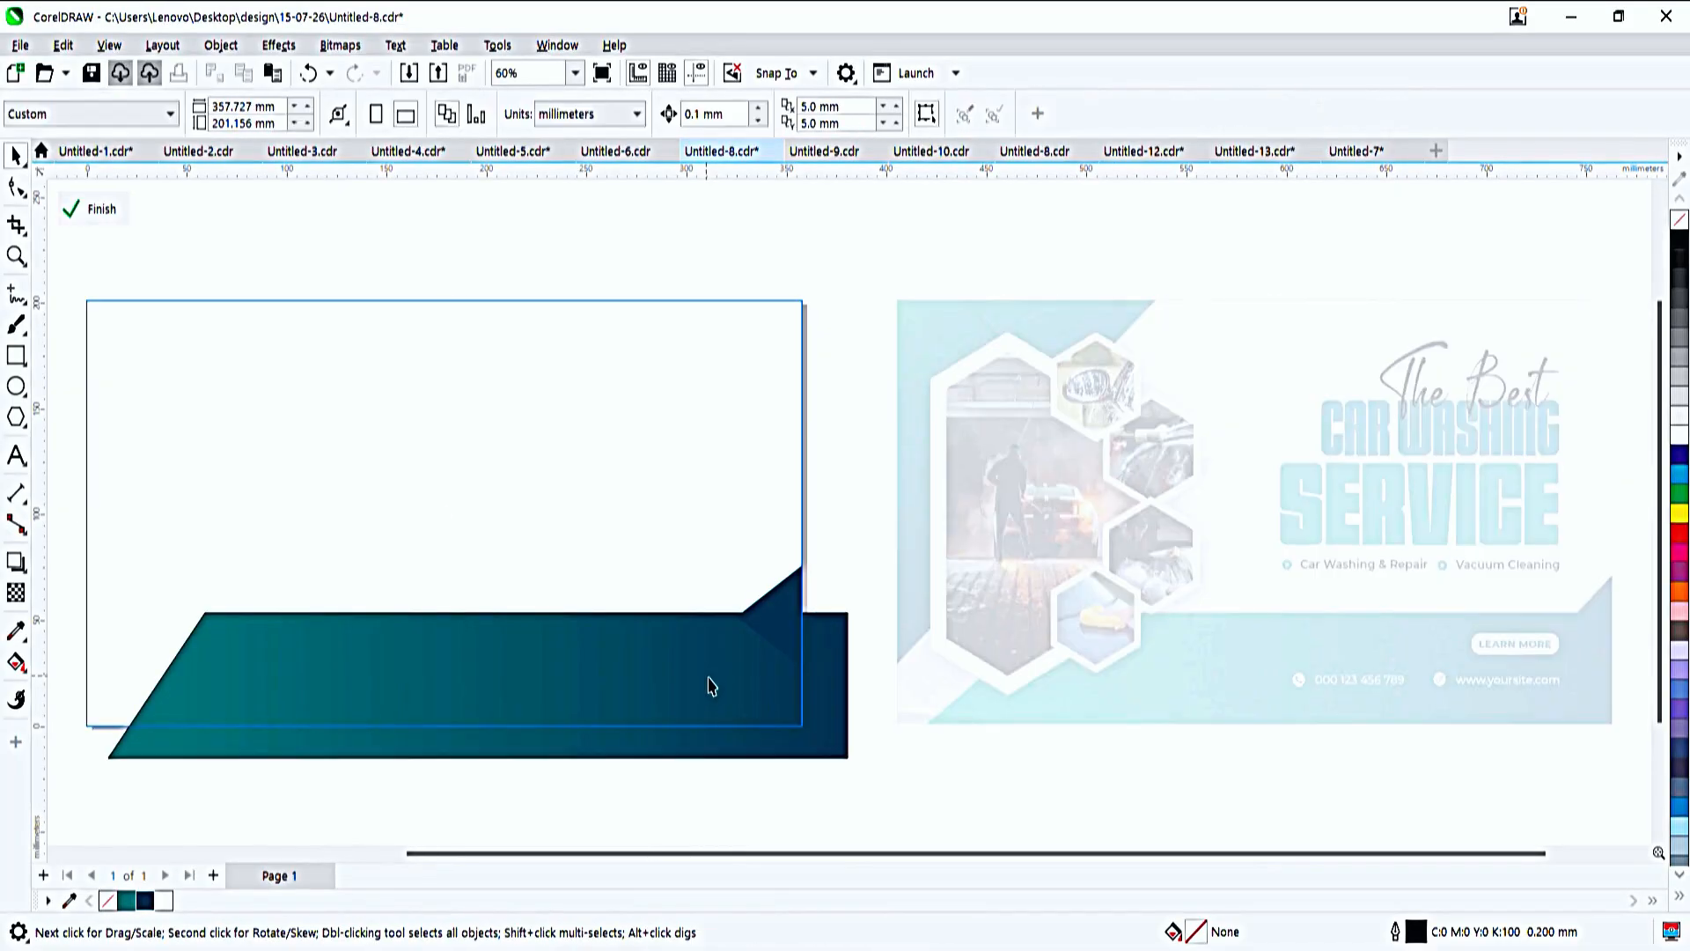
{"action": "left_click", "coordinate": [685, 674]}
{"action": "left_click_drag", "start_coordinate": [720, 676], "coordinate": [722, 676]}
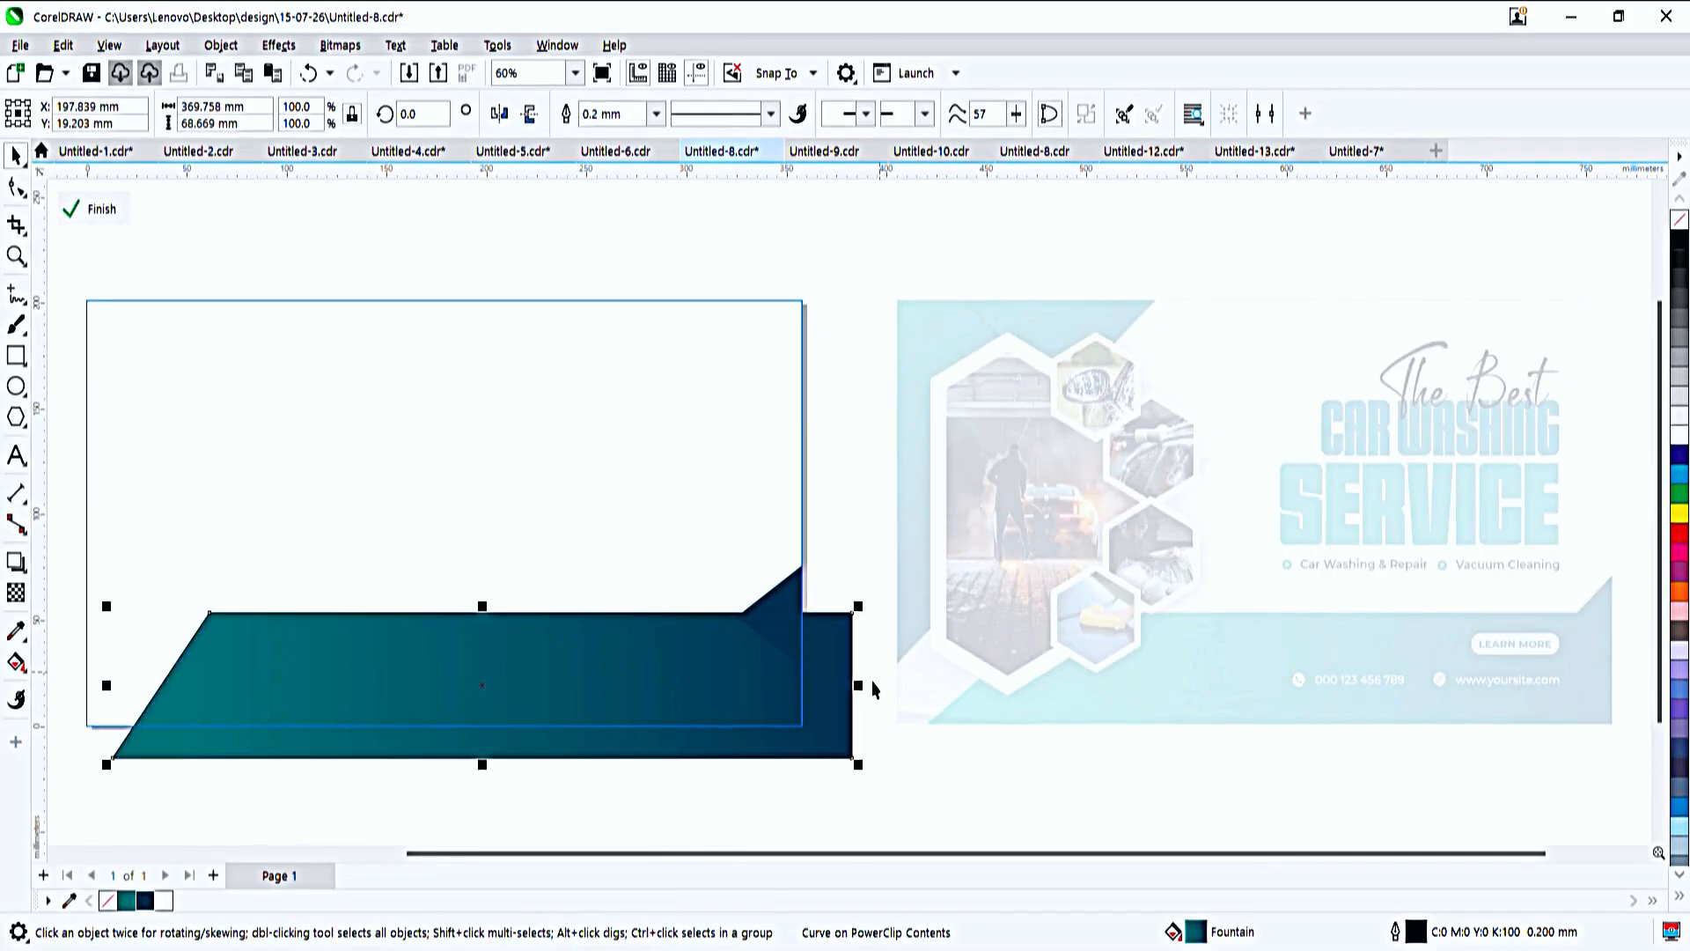
{"action": "left_click_drag", "start_coordinate": [857, 686], "coordinate": [802, 676]}
{"action": "left_click", "coordinate": [849, 561], "text": "ctrl"}
{"action": "left_click", "coordinate": [828, 556]}
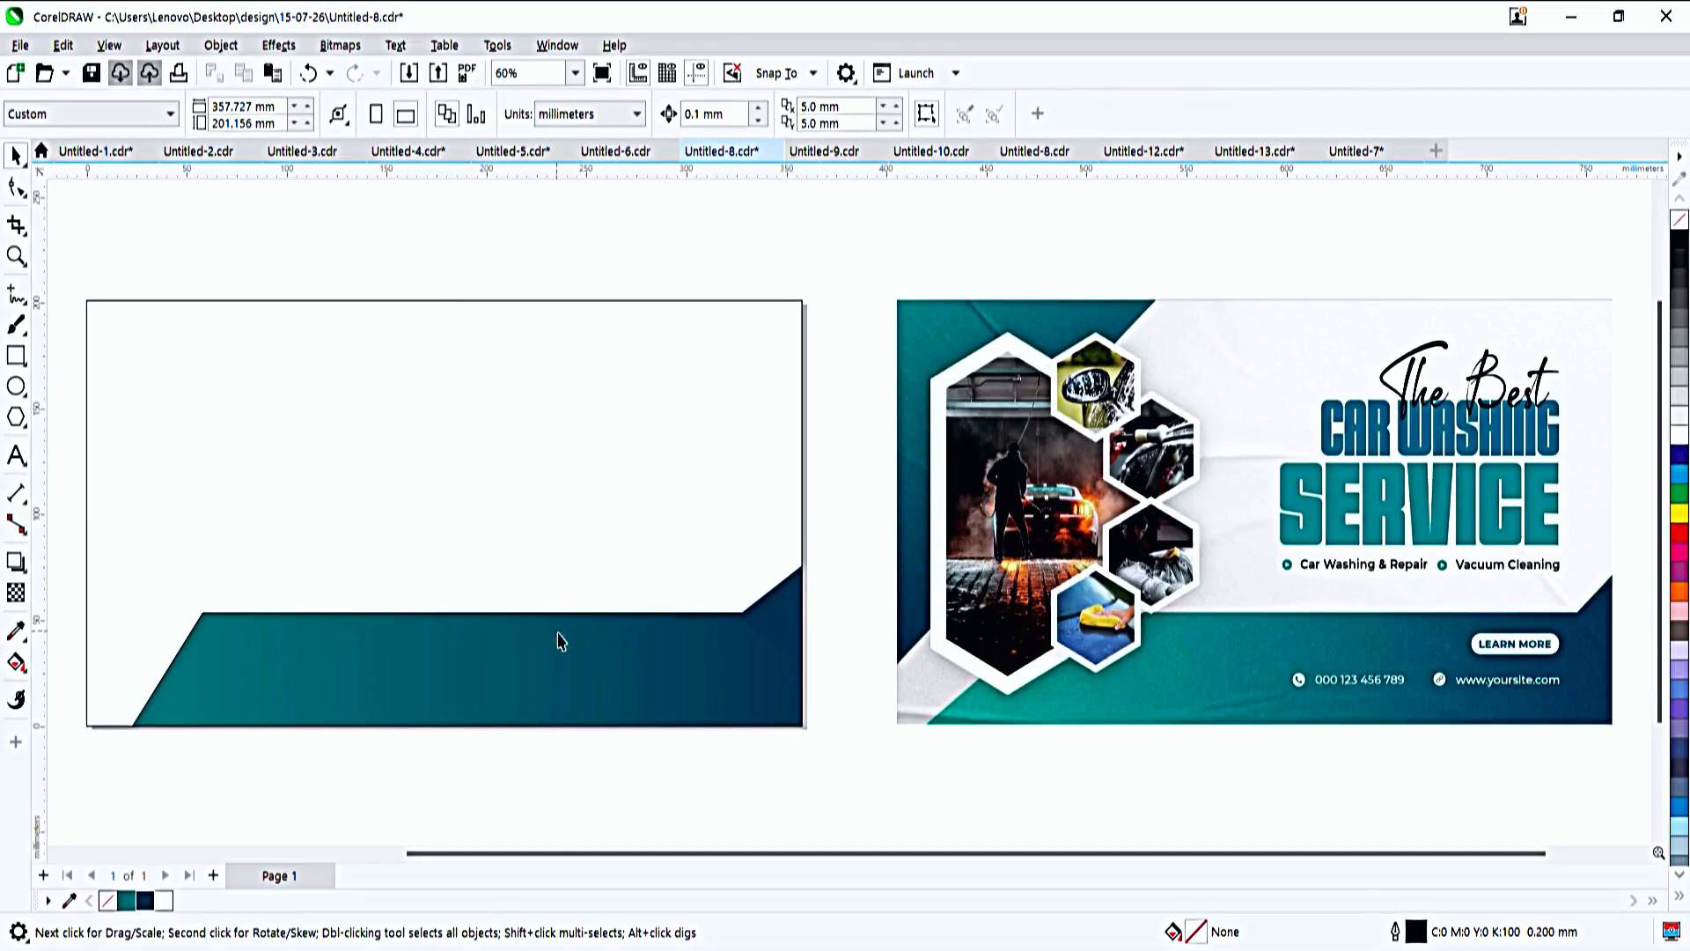
- Draw a rectangle about 158 × 213 mm over the page's upper-left corner, convert it to curves and delete its lower-right node
{"action": "left_click", "coordinate": [16, 355]}
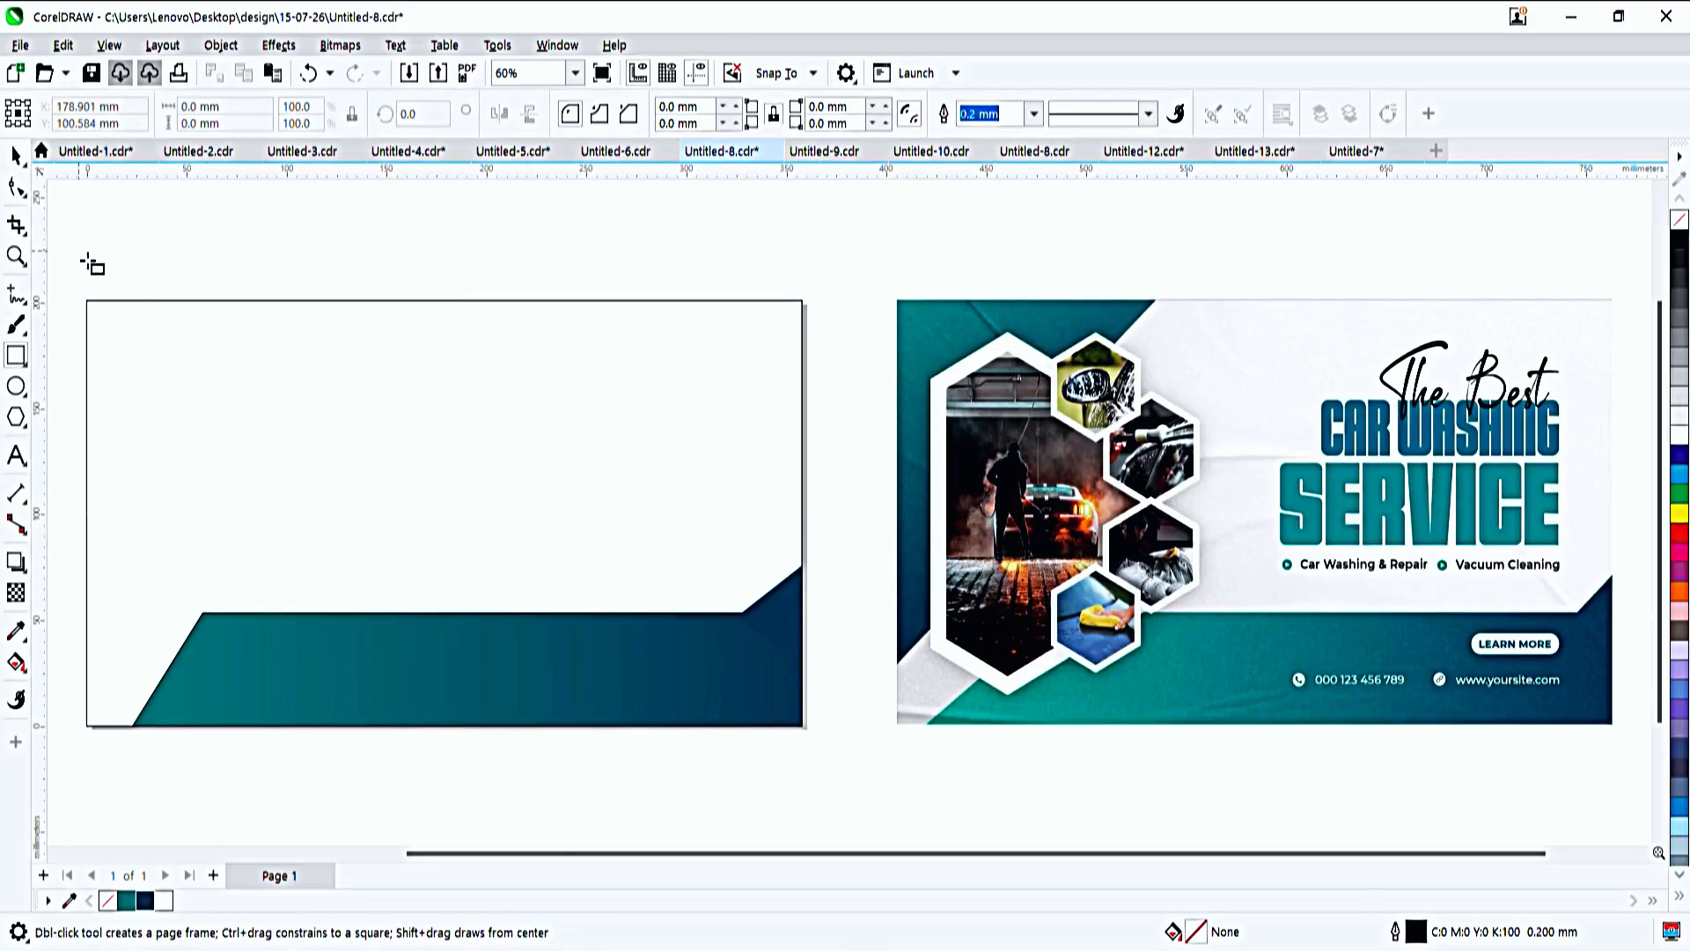
{"action": "left_click_drag", "start_coordinate": [49, 234], "coordinate": [364, 683]}
{"action": "key", "text": "F10"}
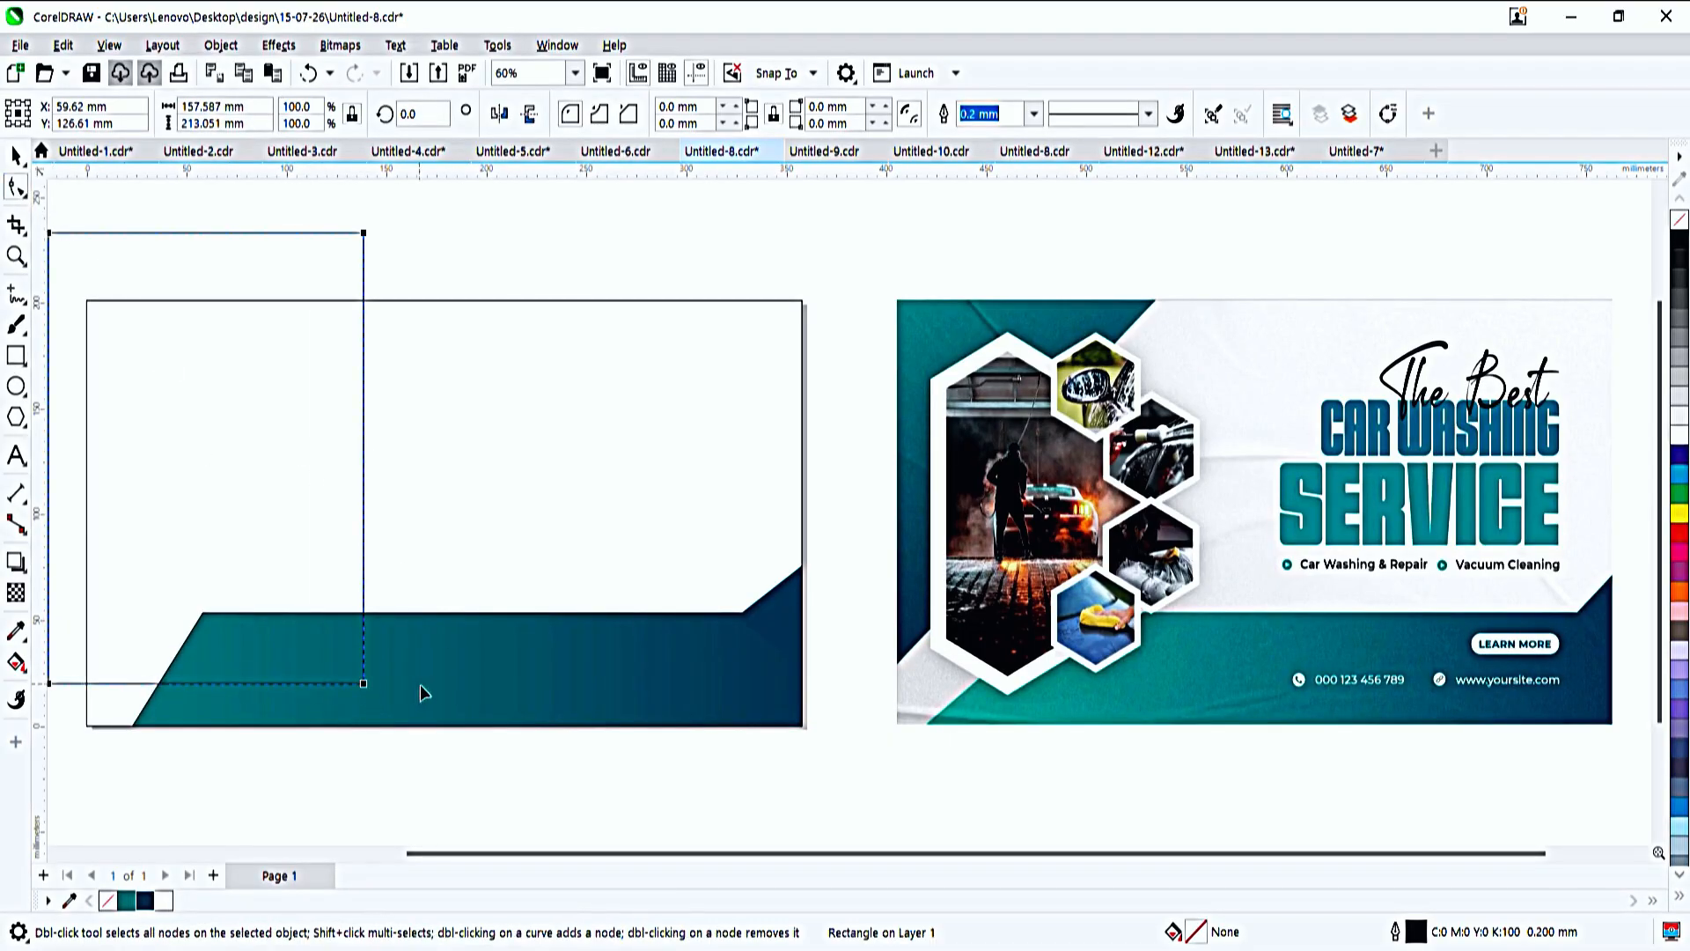
{"action": "key", "text": "ctrl+q"}
{"action": "double_click", "coordinate": [364, 683]}
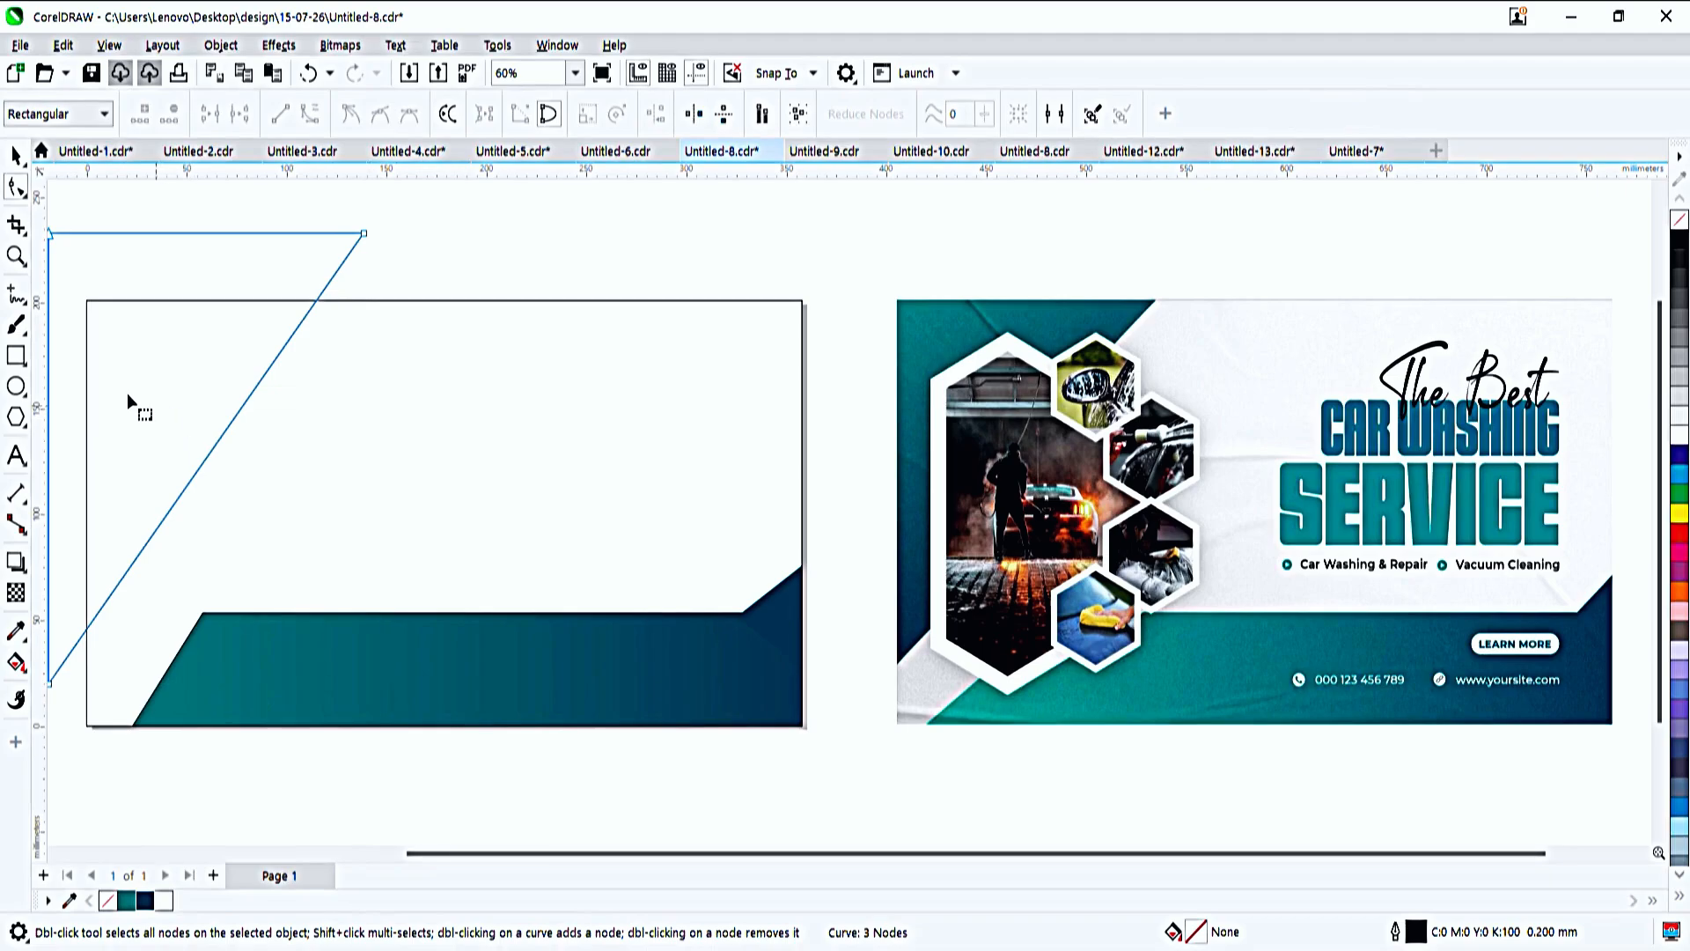
- Move the large triangle into the page frame's PowerClip, covering the page's upper-left corner
{"action": "key", "text": "space"}
{"action": "key", "text": "w"}
{"action": "left_click_drag", "start_coordinate": [129, 394], "coordinate": [163, 457]}
{"action": "left_click", "coordinate": [154, 448], "text": "ctrl"}
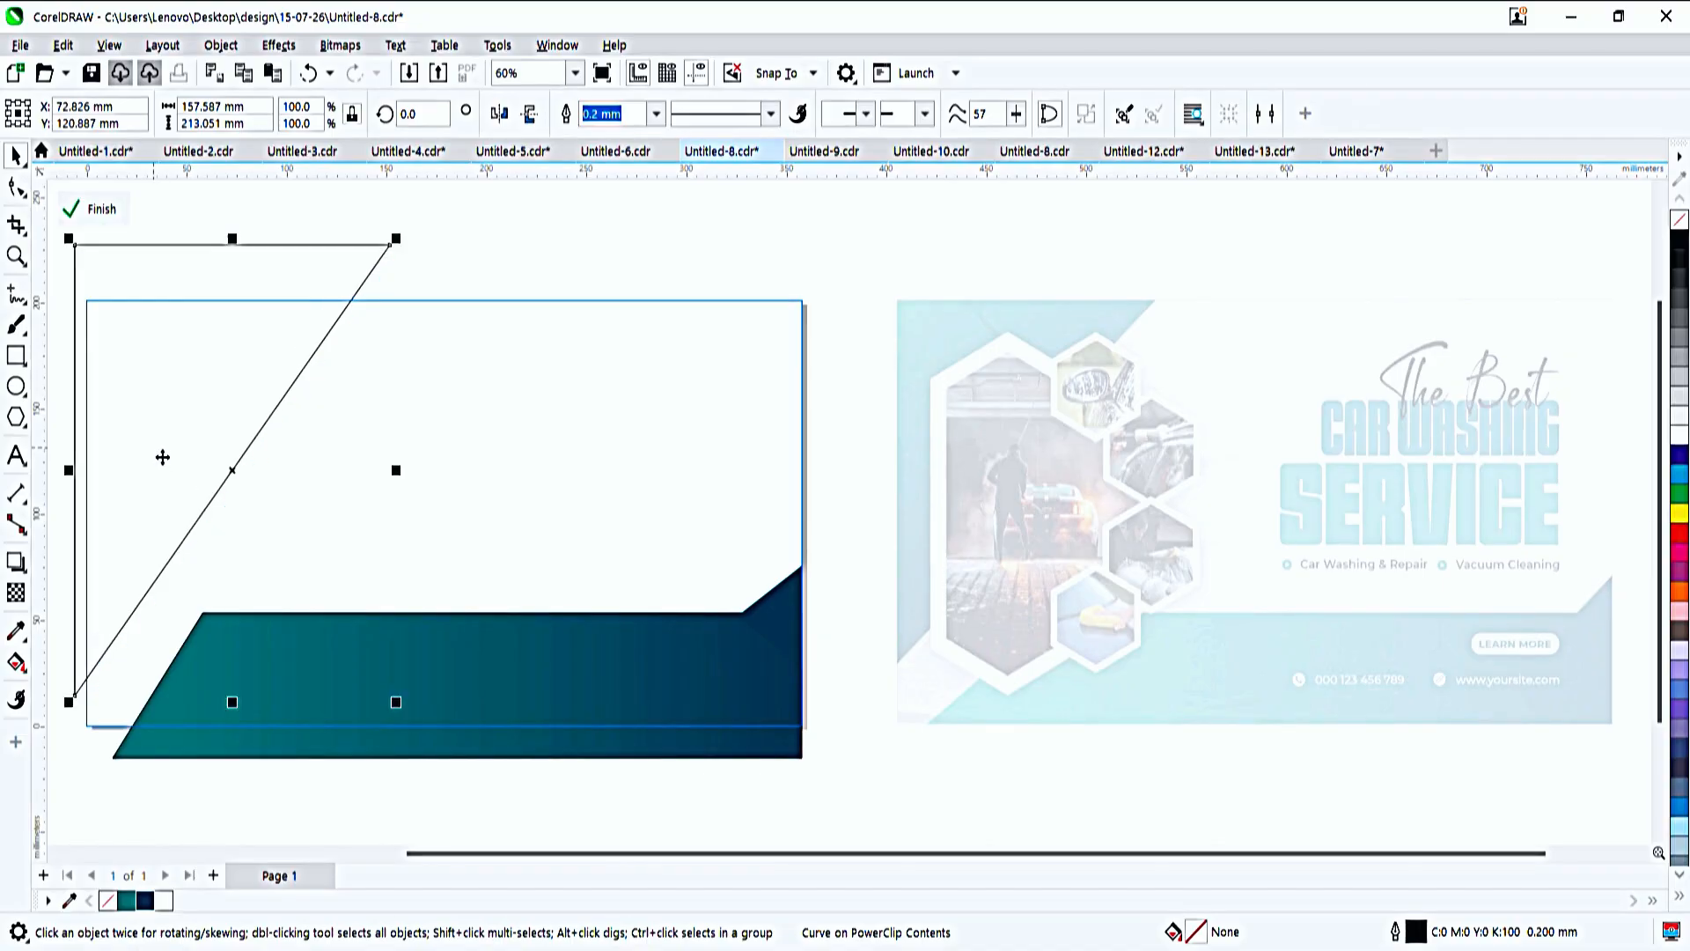
- Fill the large triangle with a diagonal gradient from teal at the upper left to navy at its slanted edge
{"action": "key", "text": "g"}
{"action": "left_click_drag", "start_coordinate": [97, 269], "coordinate": [132, 556]}
{"action": "key", "text": "ctrl+z"}
{"action": "left_click_drag", "start_coordinate": [86, 327], "coordinate": [192, 439]}
{"action": "left_click", "coordinate": [126, 900]}
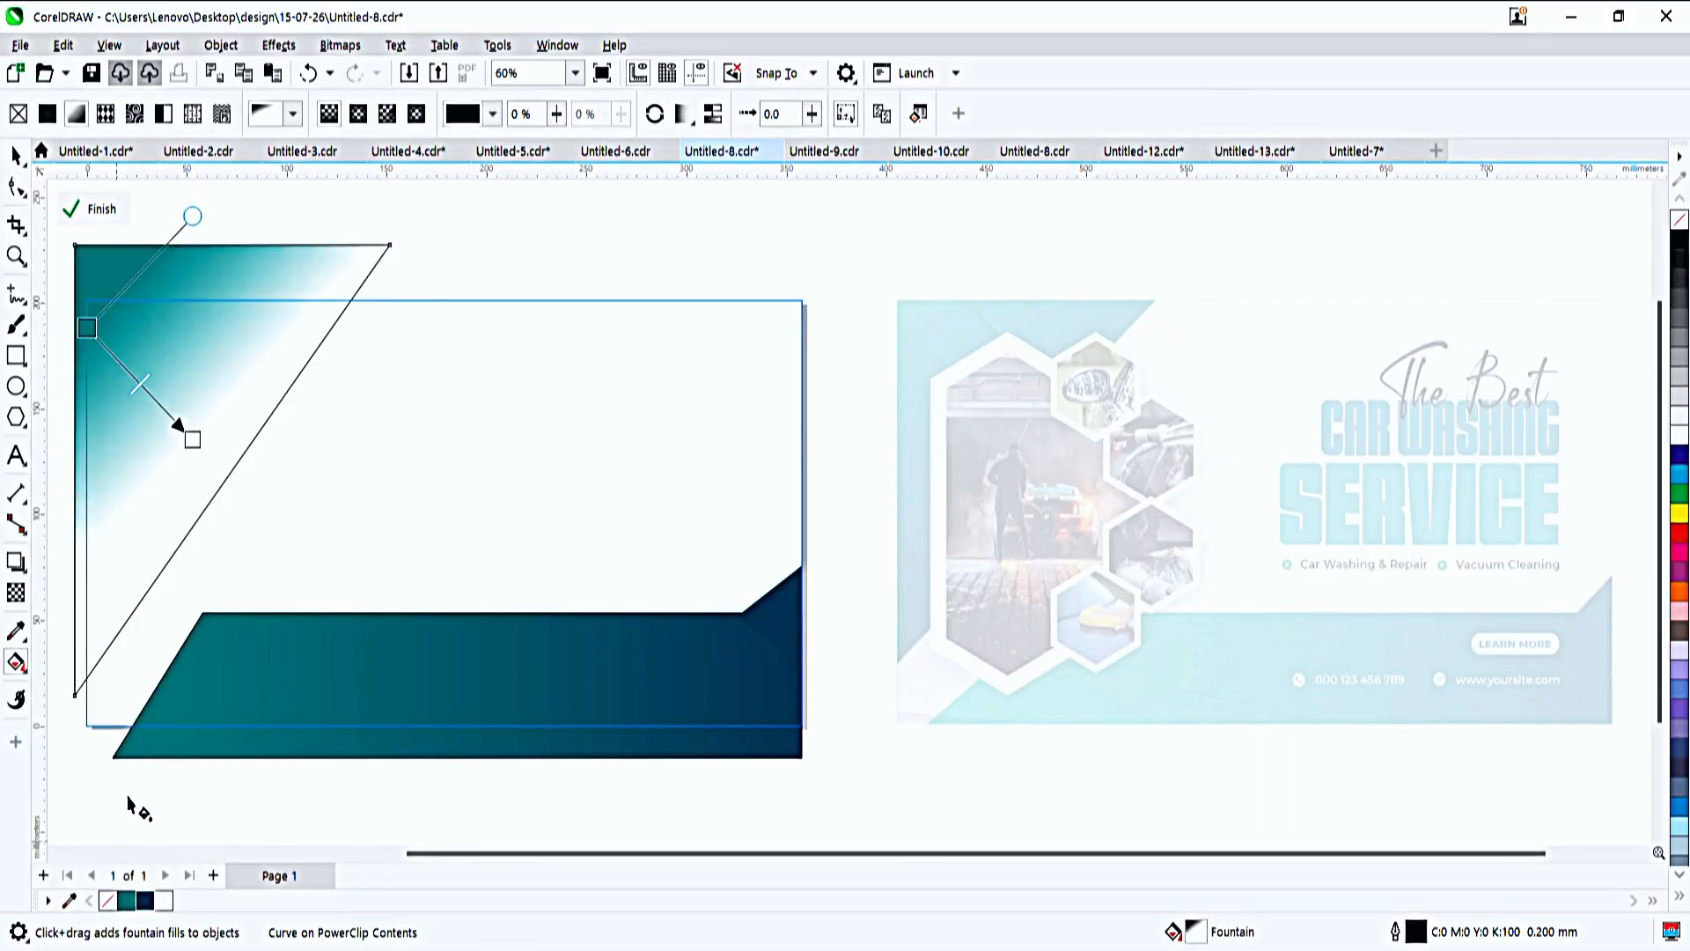
{"action": "left_click", "coordinate": [192, 439]}
{"action": "left_click", "coordinate": [145, 900]}
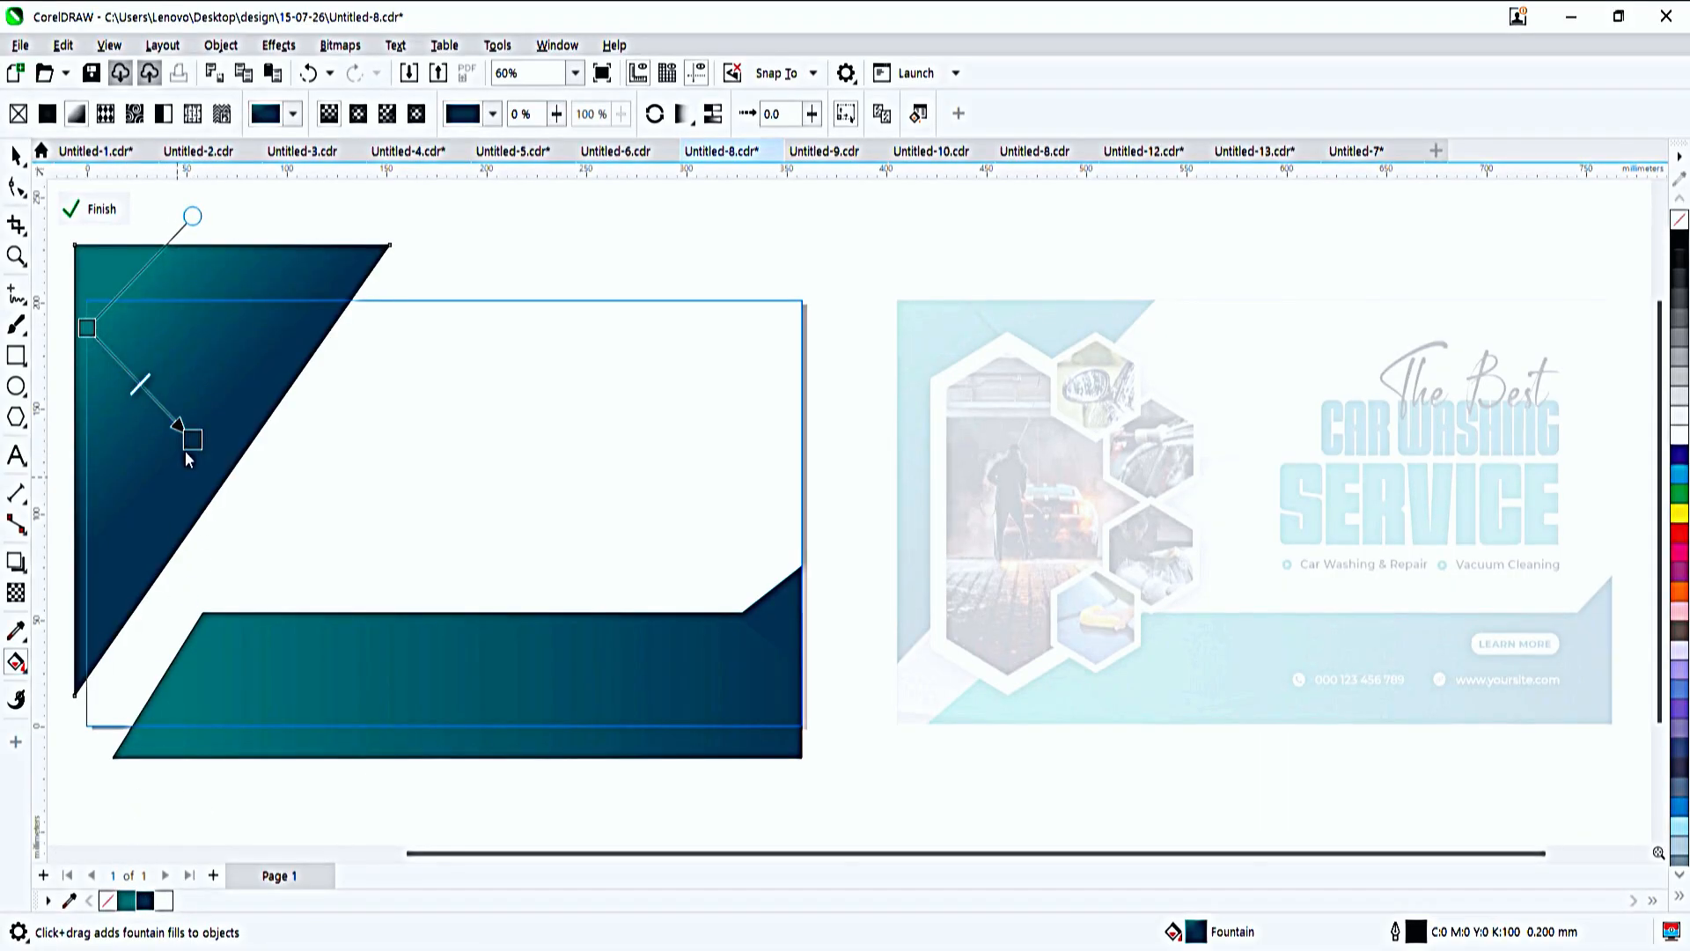
{"action": "left_click_drag", "start_coordinate": [185, 445], "coordinate": [234, 490]}
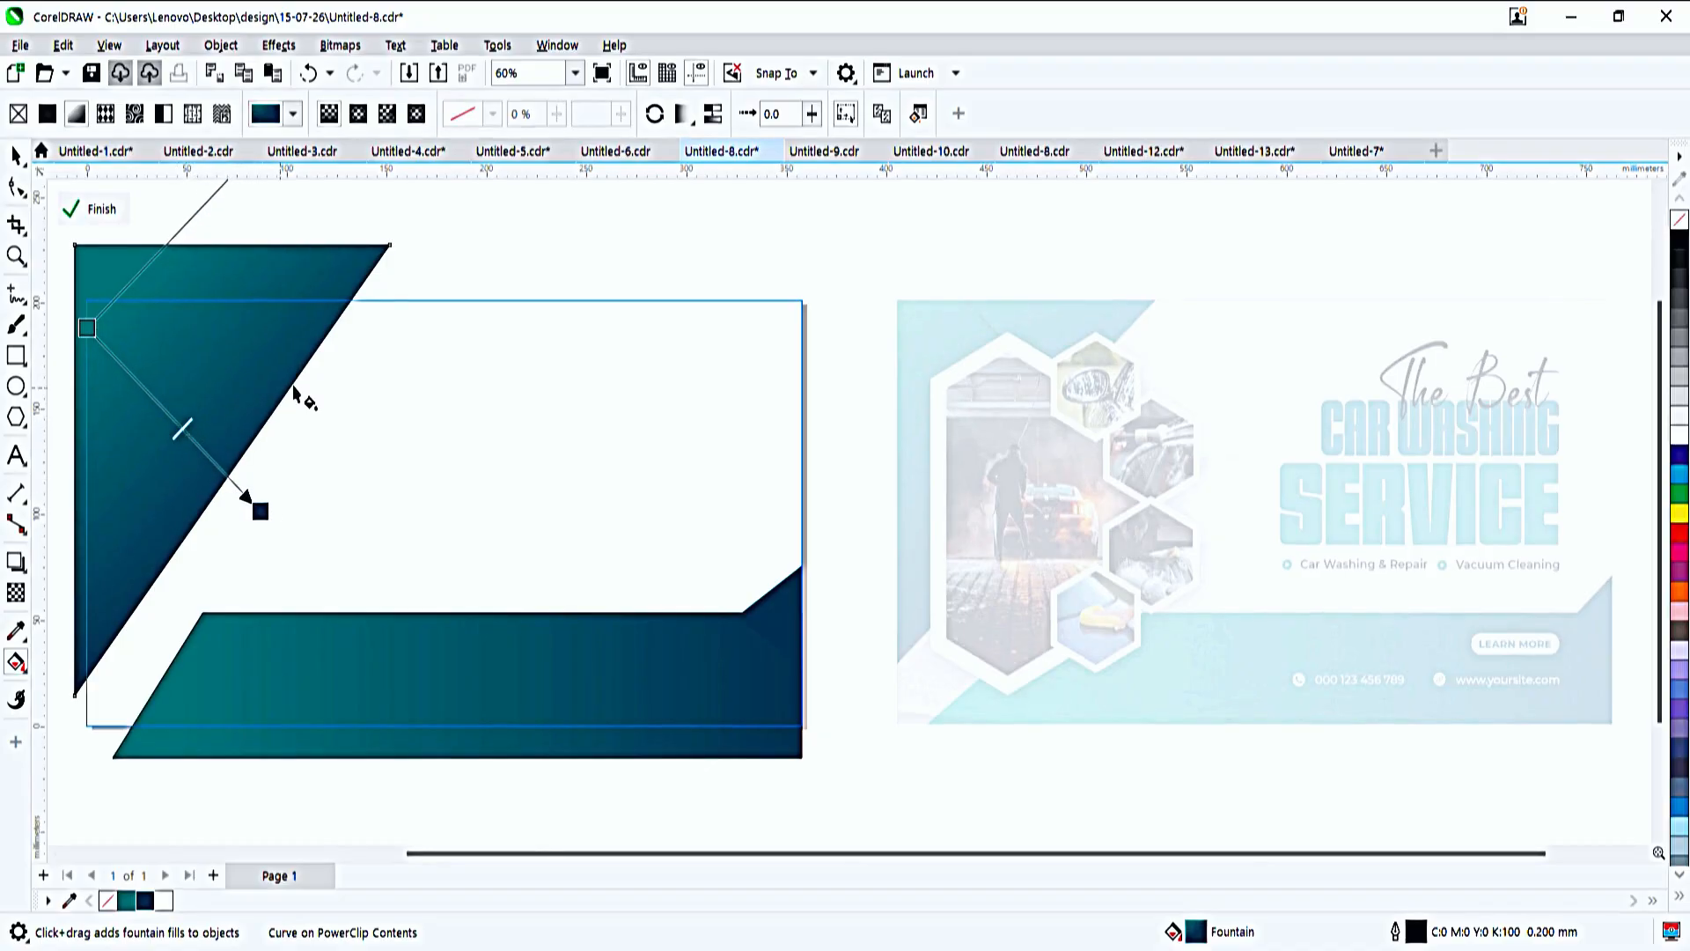
- Remove the outlines from the large corner triangle and the bottom bar, and finish editing the PowerClip
{"action": "key", "text": "space"}
{"action": "double_click", "coordinate": [531, 283]}
{"action": "double_click", "coordinate": [158, 435]}
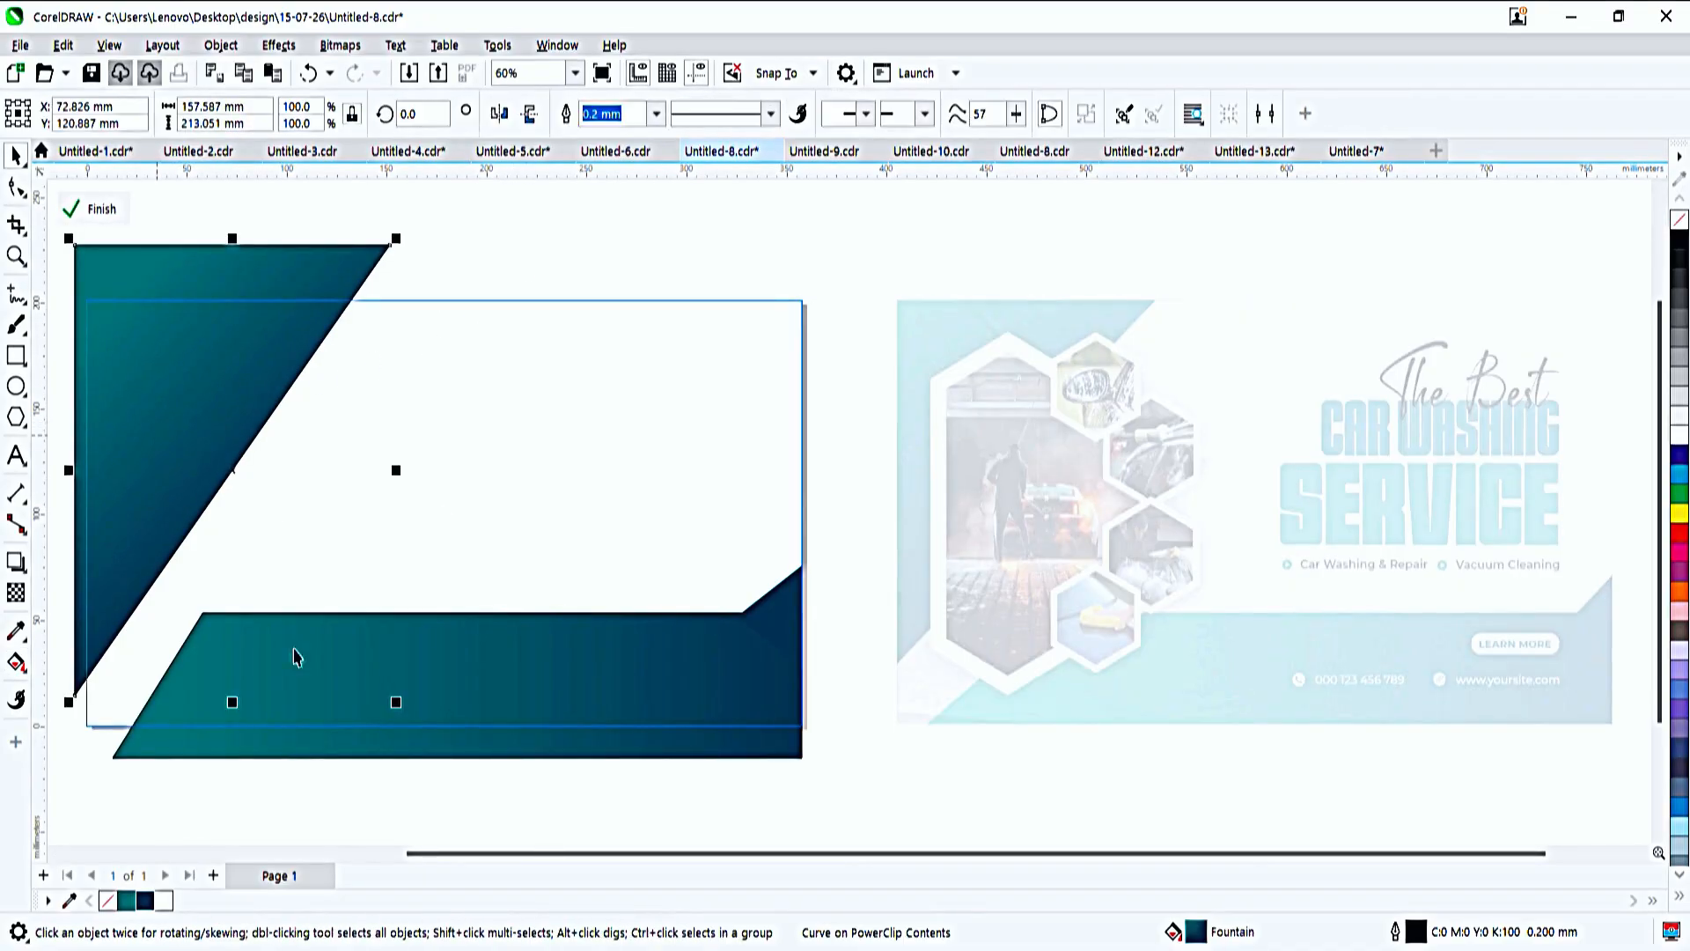
{"action": "left_click", "coordinate": [466, 725], "text": "shift"}
{"action": "right_click", "coordinate": [108, 900]}
{"action": "double_click", "coordinate": [267, 805]}
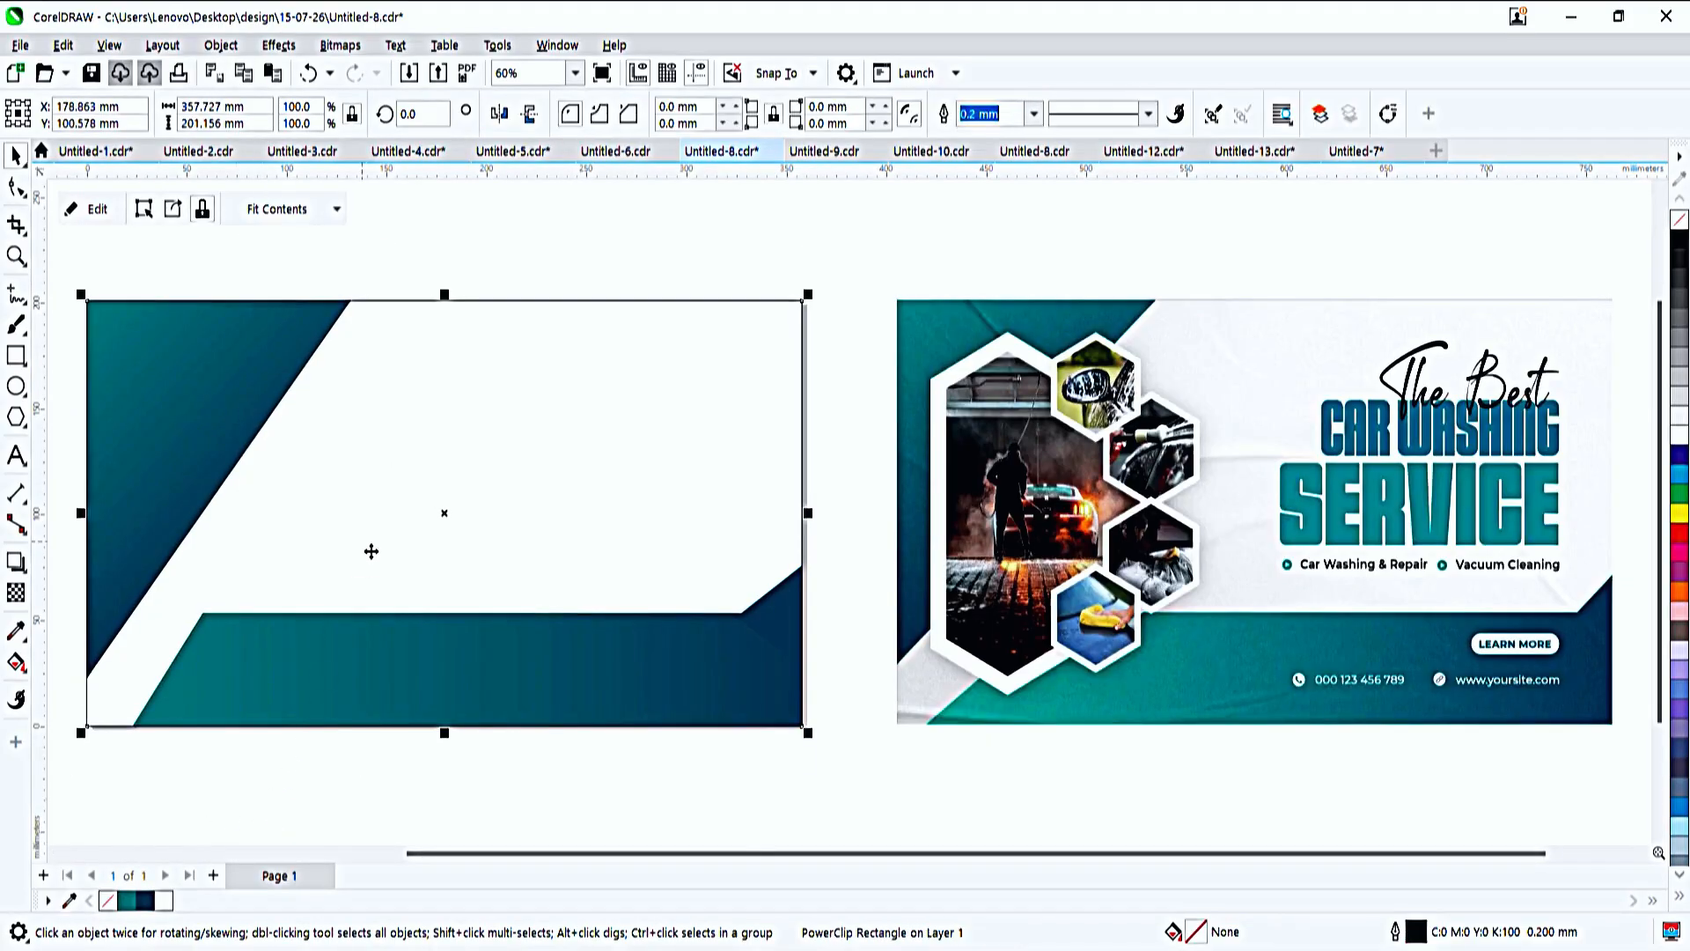
{"action": "key", "text": "Escape"}
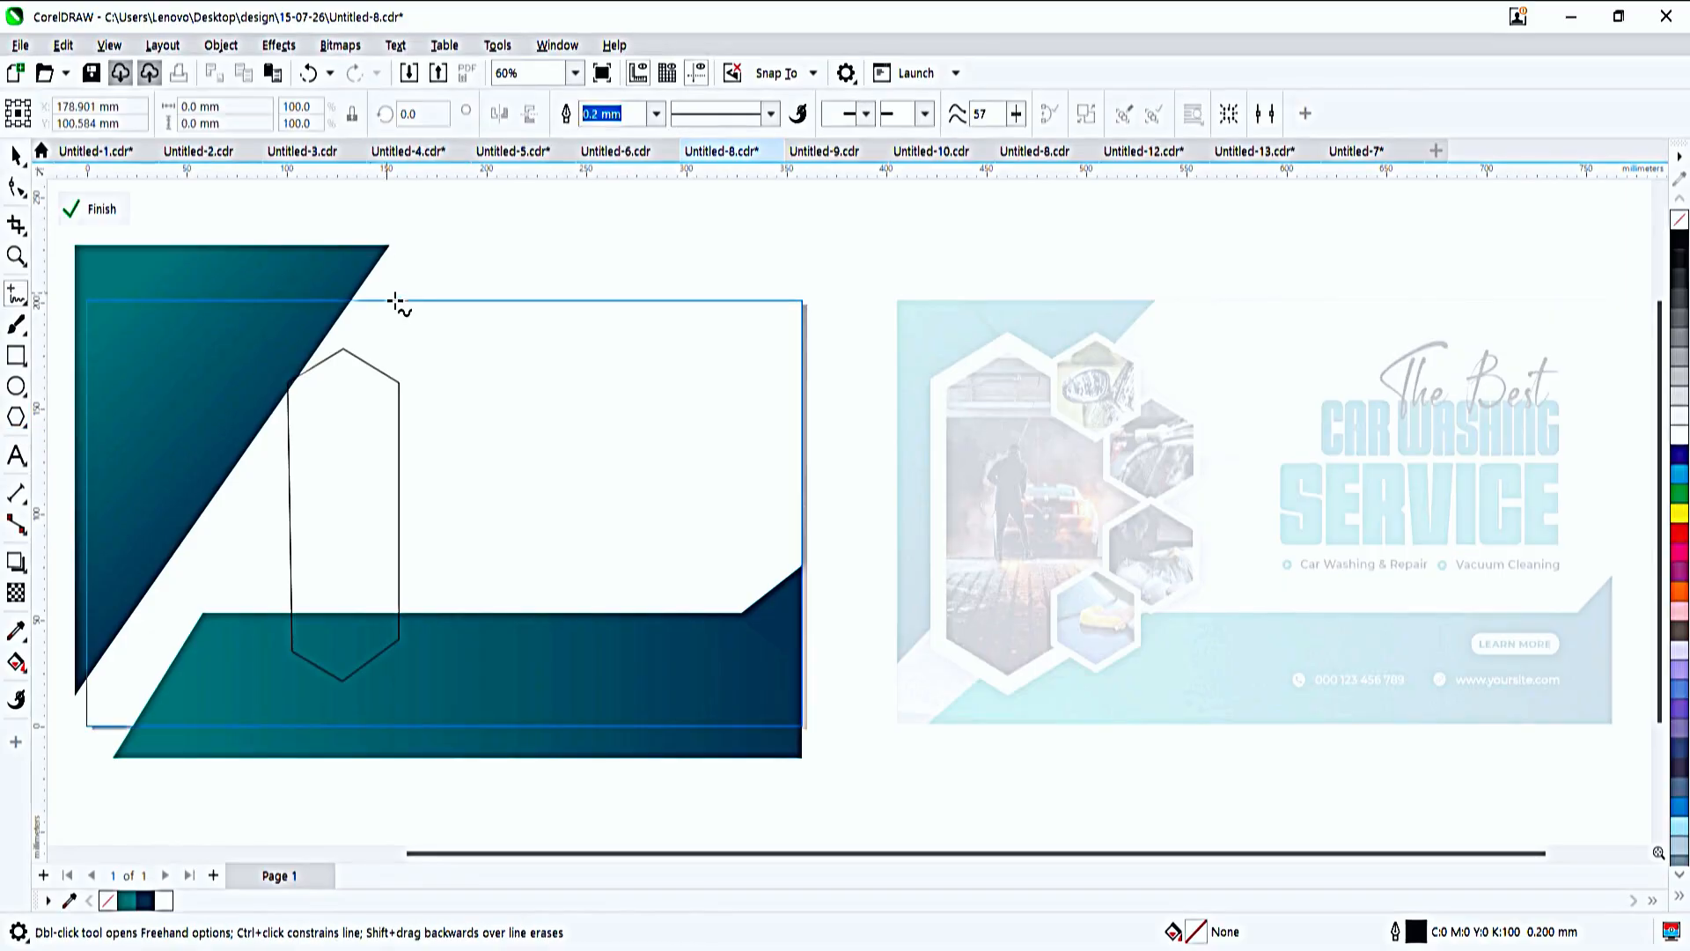
- Draw a vertical guide line about 230 mm long through the tall hexagon and centre the hexagon horizontally on it
{"action": "left_click", "coordinate": [345, 271]}
{"action": "left_click", "coordinate": [382, 755], "text": "ctrl"}
{"action": "key", "text": "space"}
{"action": "left_click", "coordinate": [352, 590]}
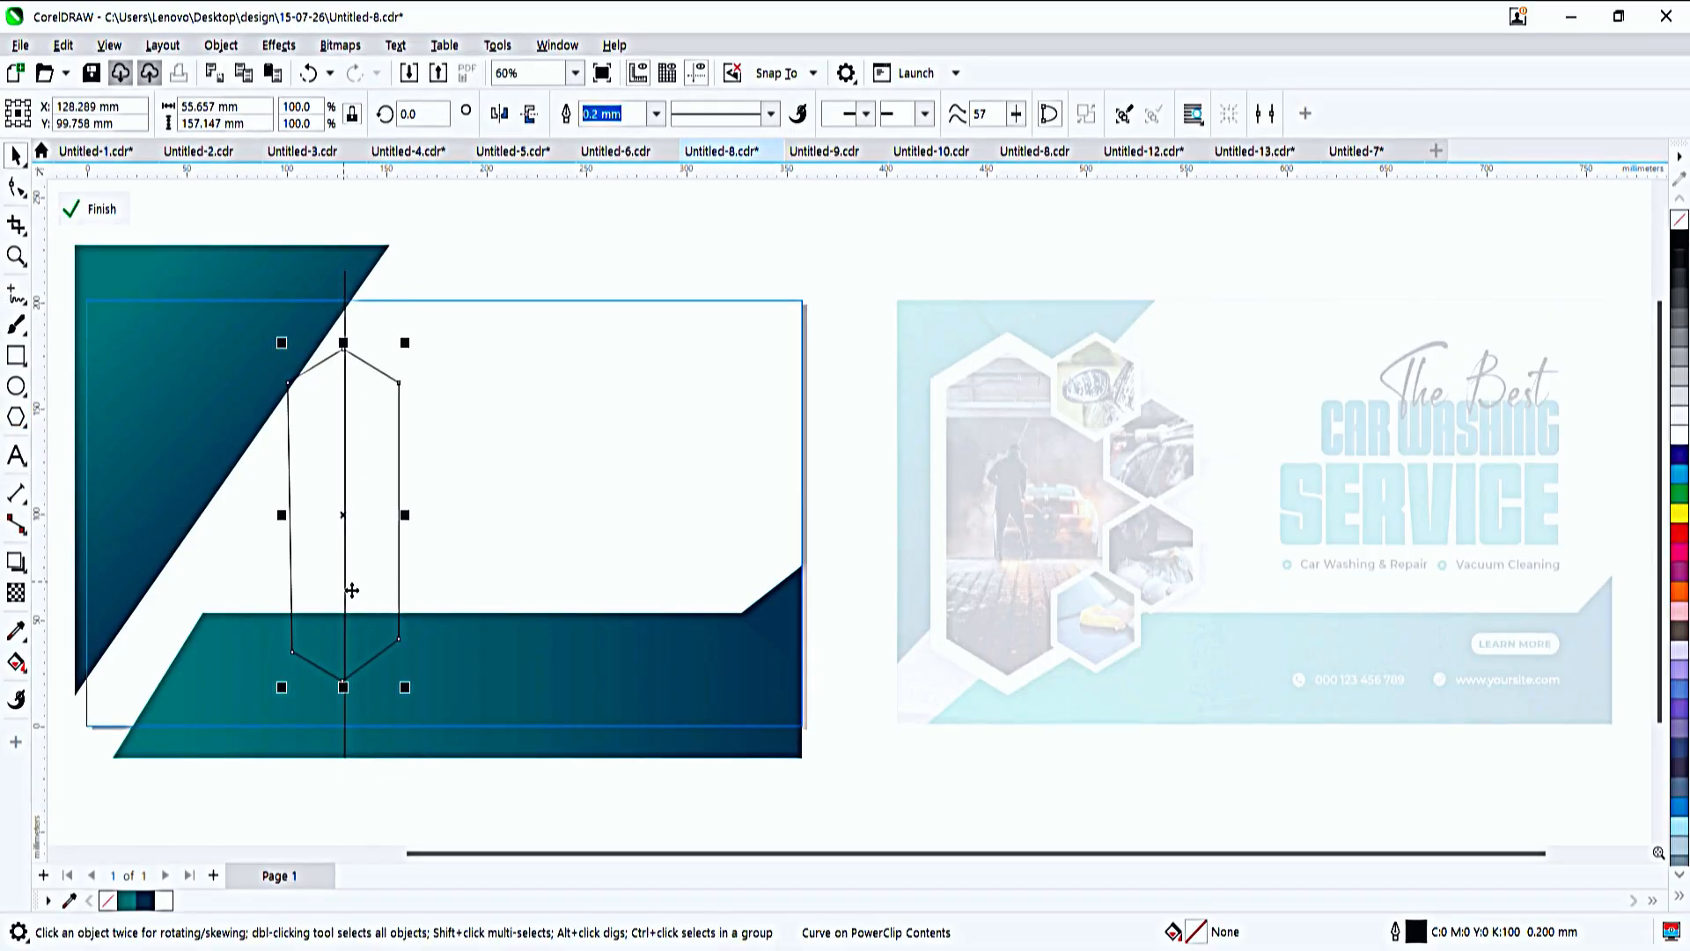
{"action": "left_click", "coordinate": [345, 599], "text": "shift"}
{"action": "key", "text": "c"}
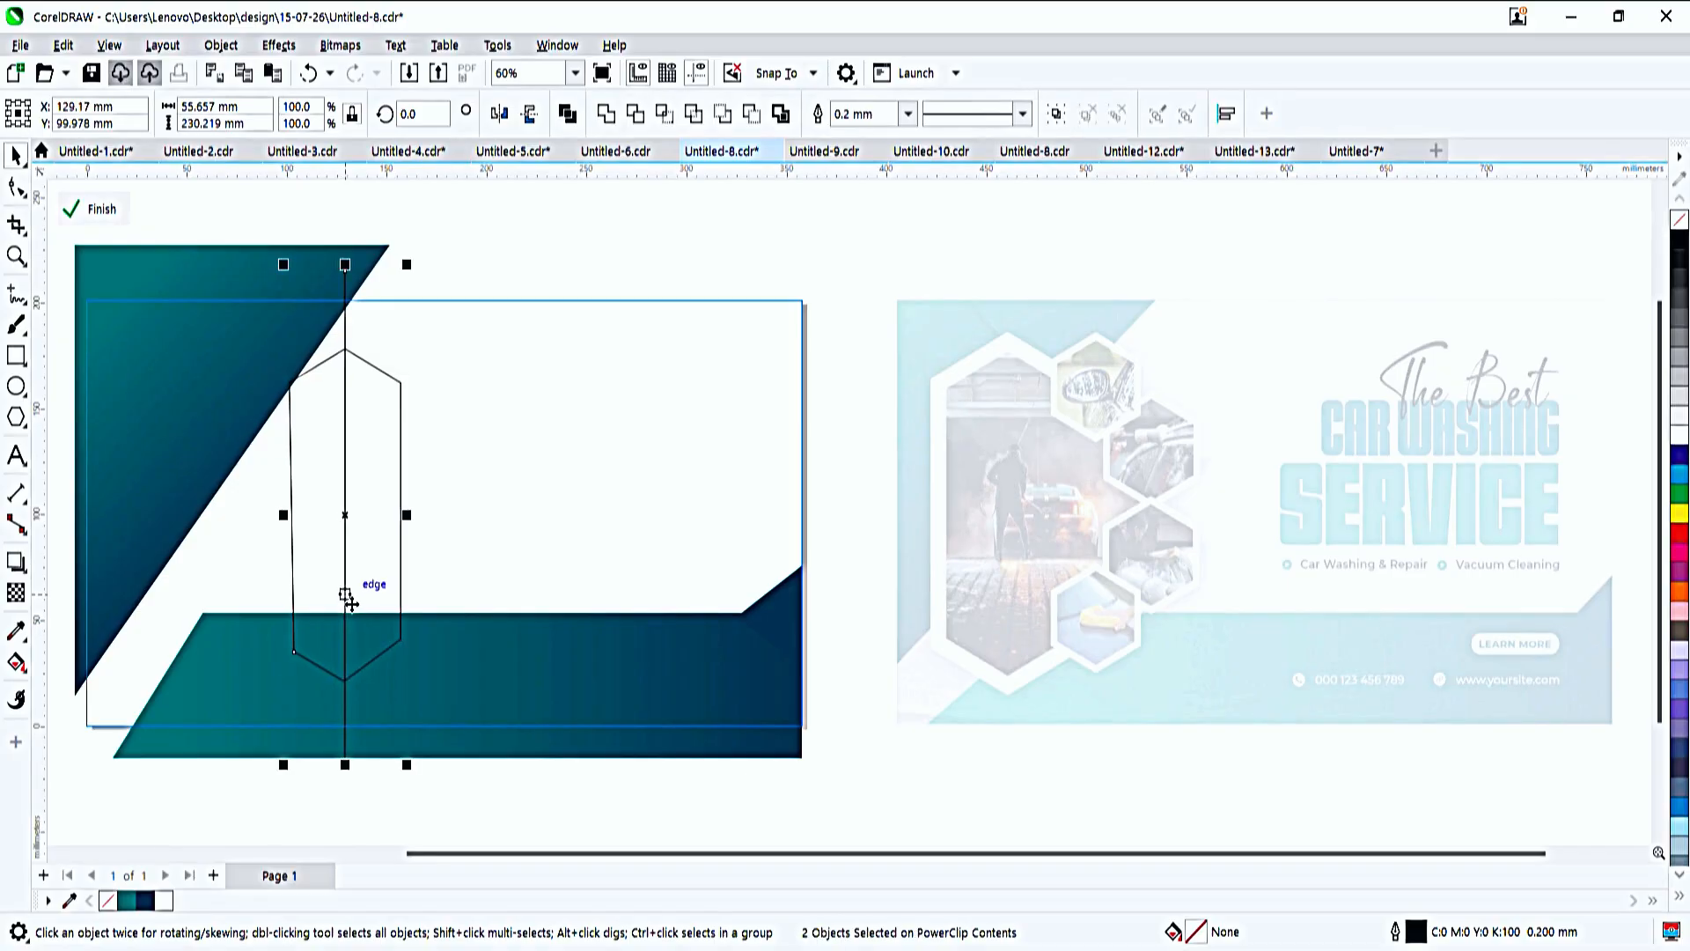
{"action": "left_click", "coordinate": [499, 267]}
- Draw a horizontal guide line about 121 mm long across the hexagon and nudge it down level with the lower-right corner
{"action": "left_click", "coordinate": [374, 623]}
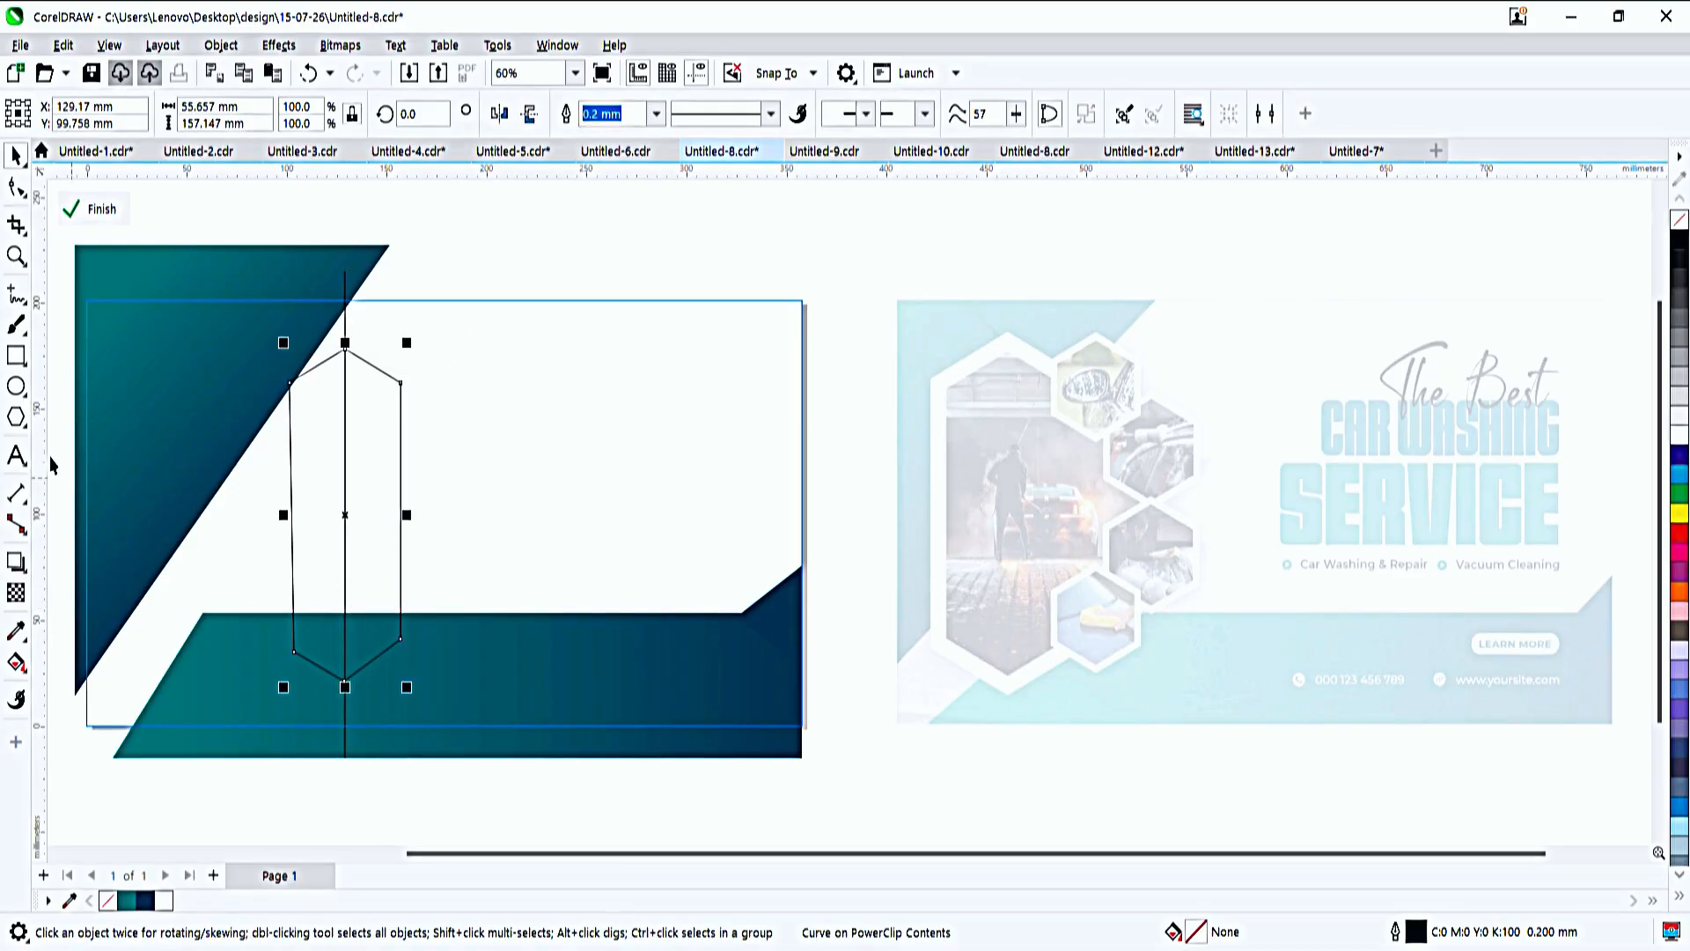
{"action": "left_click", "coordinate": [16, 298]}
{"action": "left_click", "coordinate": [479, 625]}
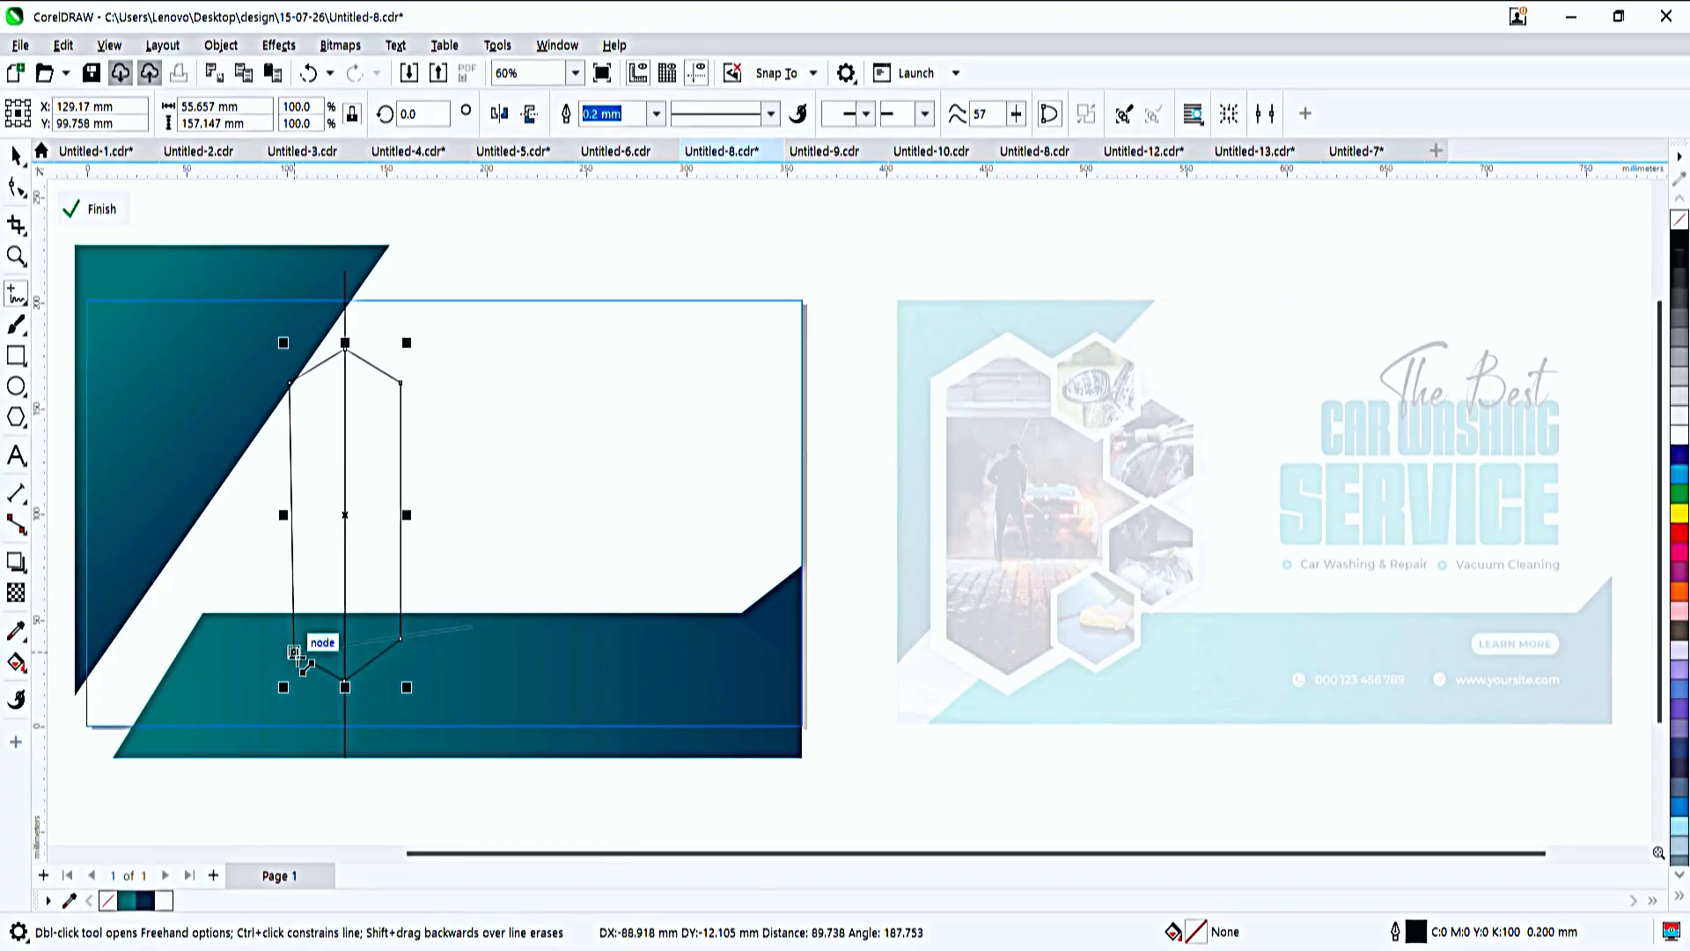
{"action": "left_click", "coordinate": [222, 626]}
{"action": "key", "text": "Down"}
{"action": "key", "text": "Down"}
{"action": "key", "text": "Down"}
{"action": "key", "text": "Down"}
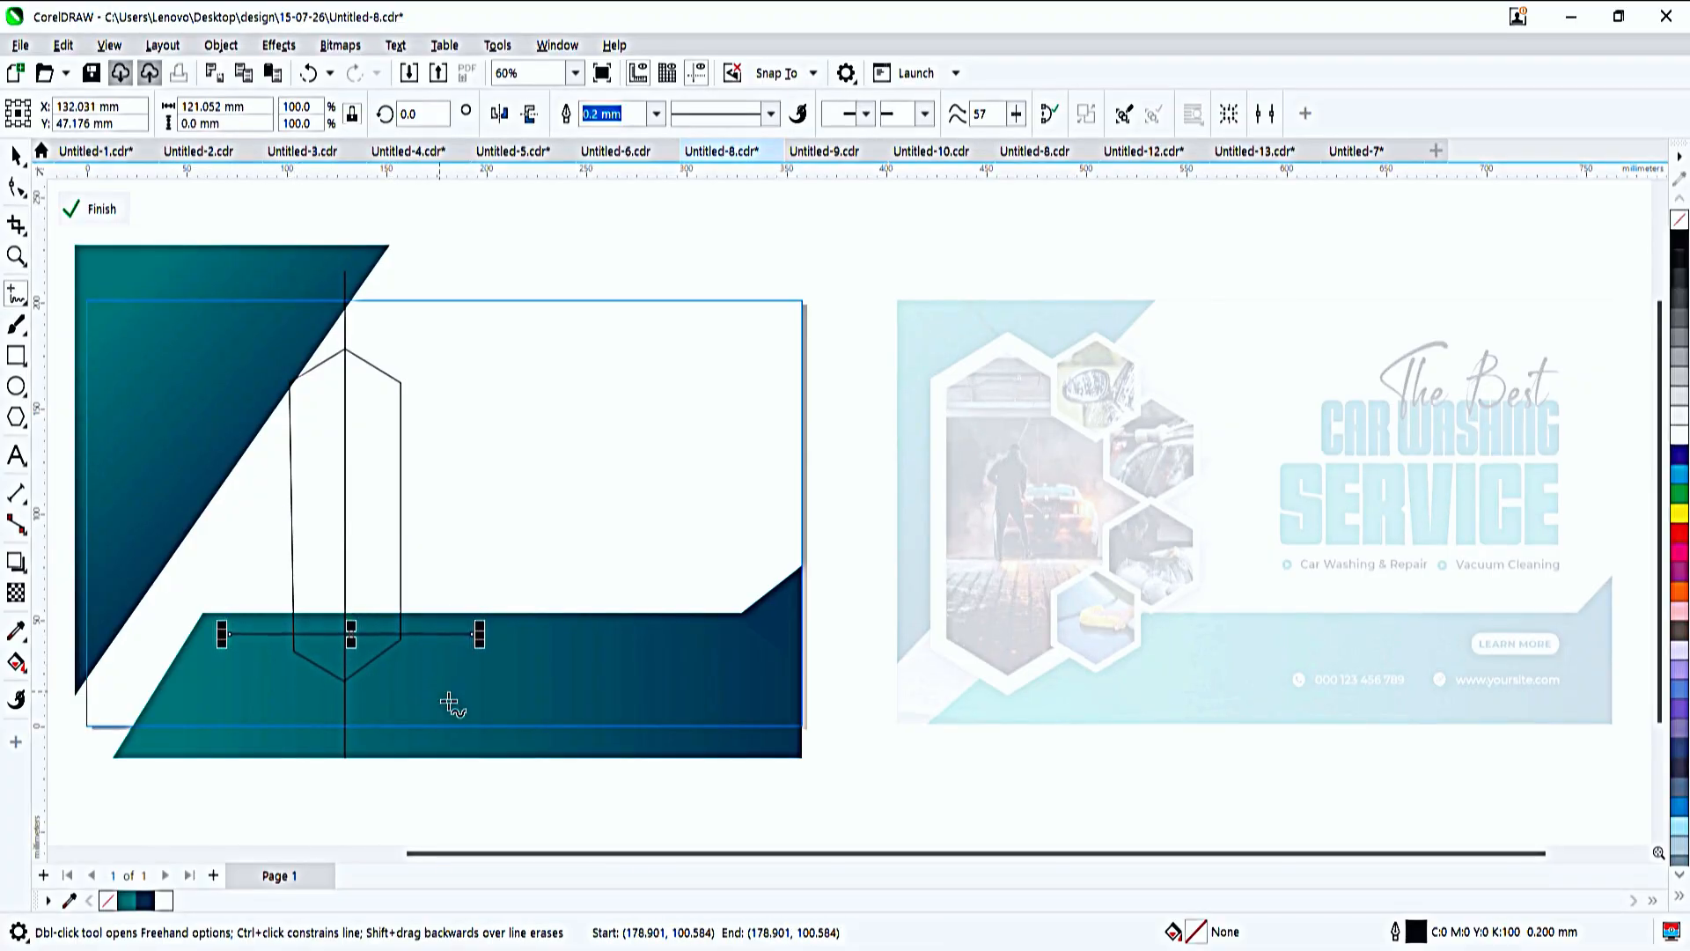
{"action": "key", "text": "space"}
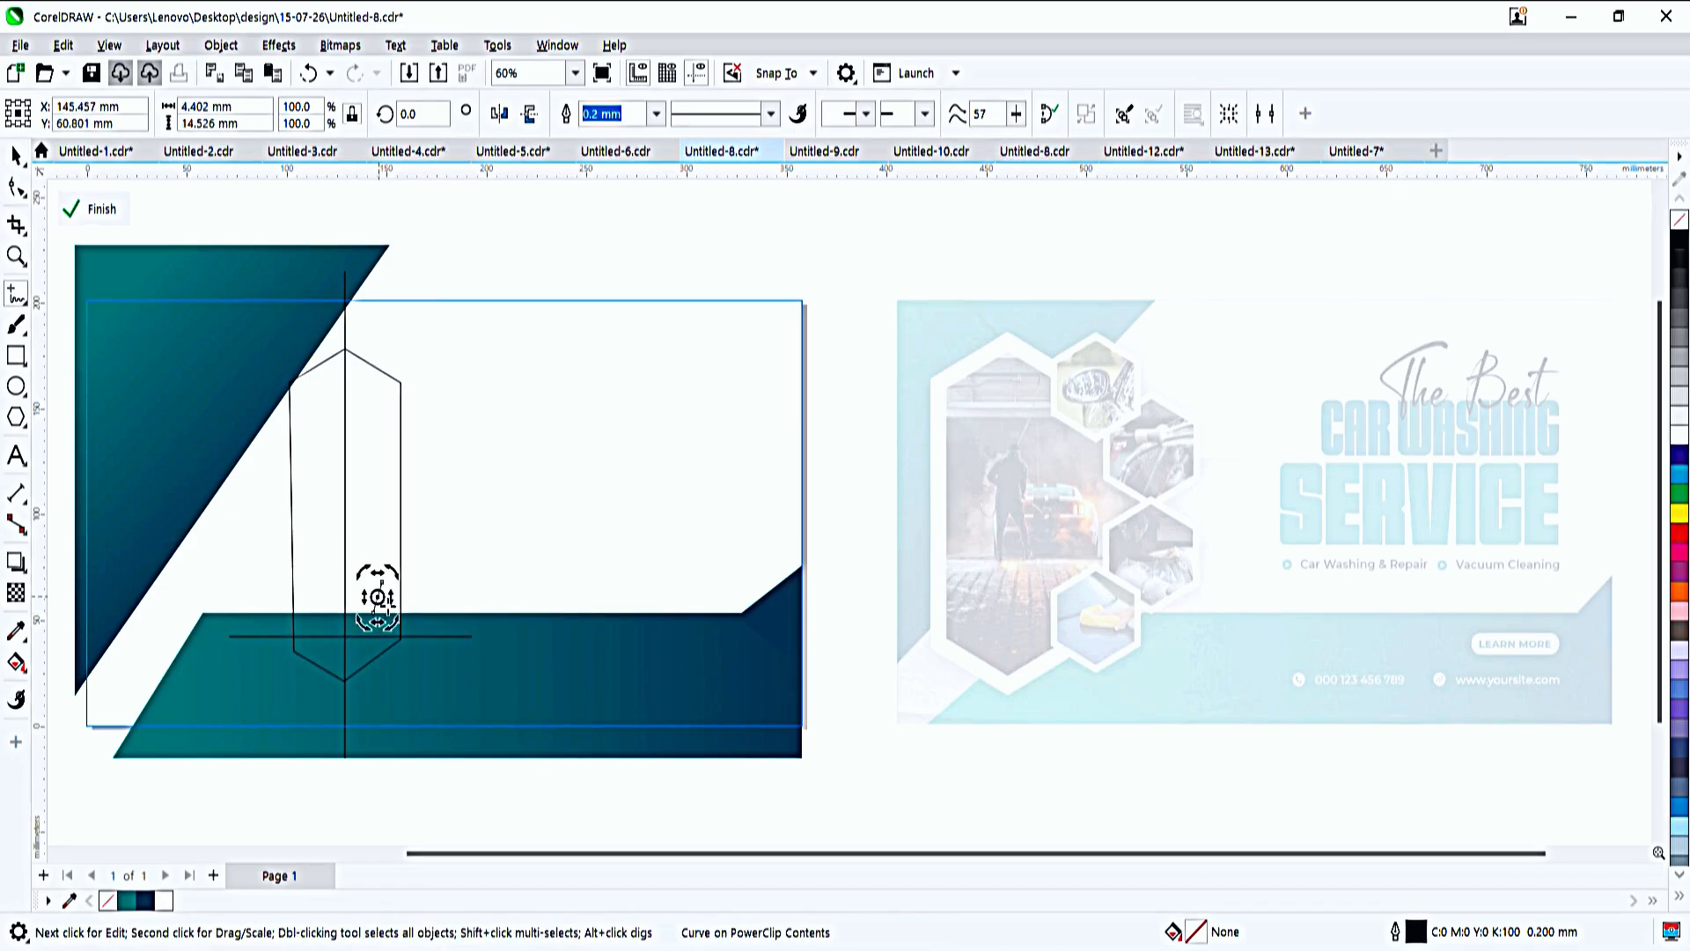
{"action": "key", "text": "Escape"}
- Move the hexagon's lower-left node up onto the horizontal guide line to level it with the lower-right node
{"action": "left_click", "coordinate": [15, 189]}
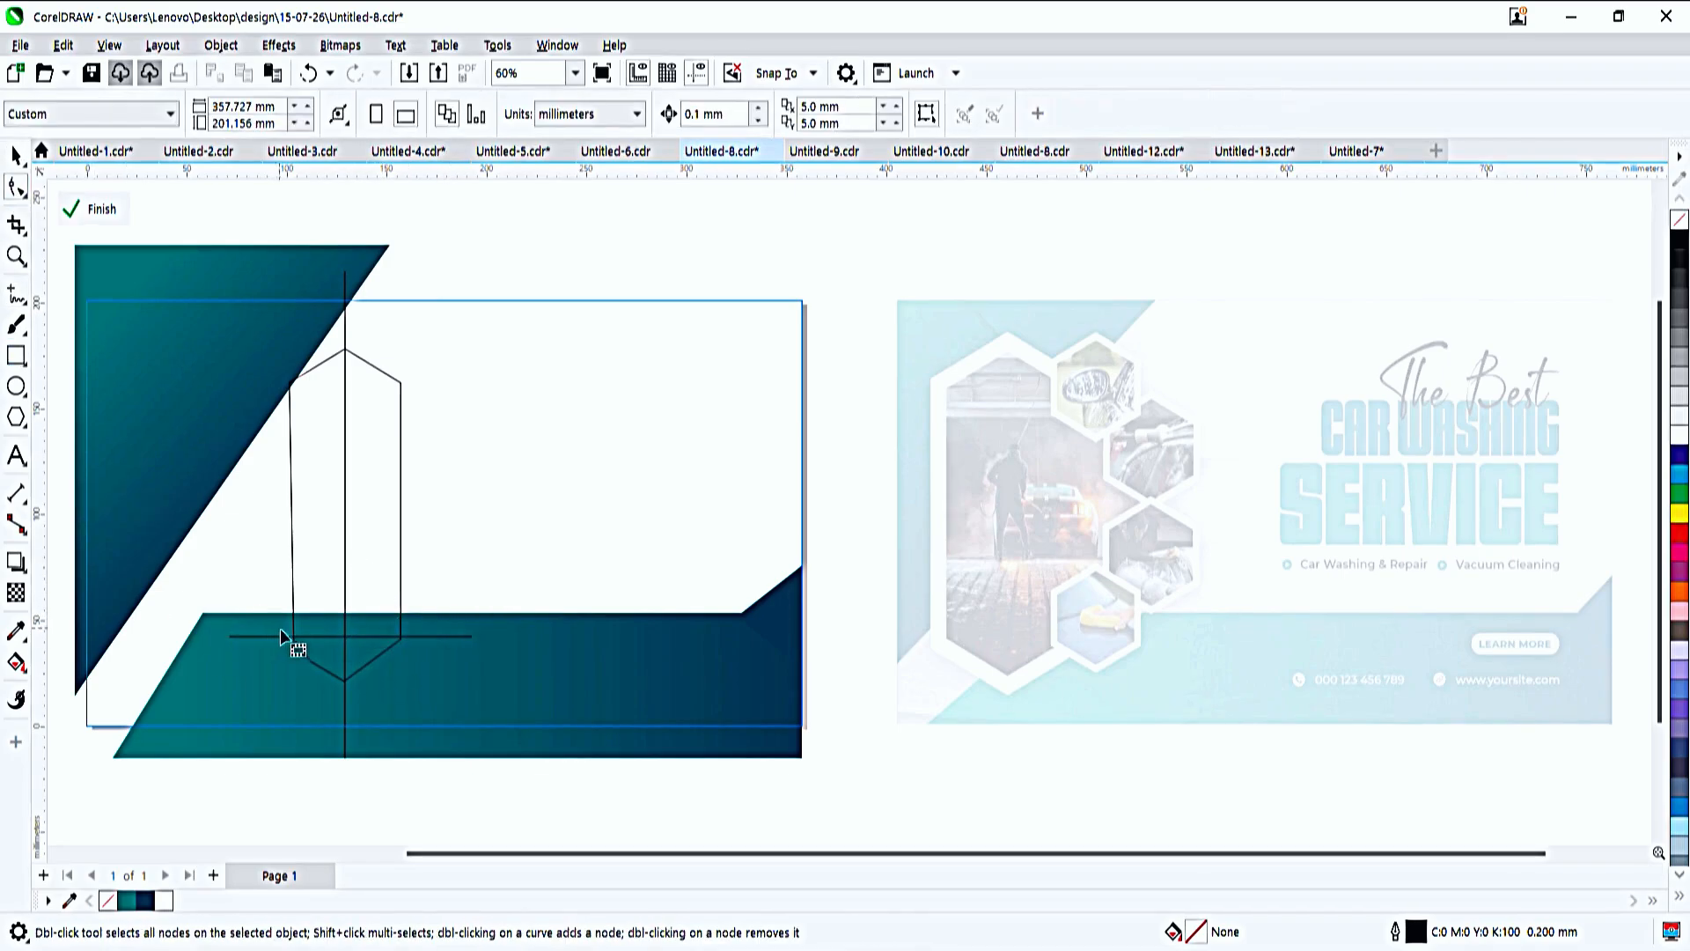
{"action": "left_click", "coordinate": [293, 649]}
{"action": "left_click_drag", "start_coordinate": [294, 652], "coordinate": [293, 638]}
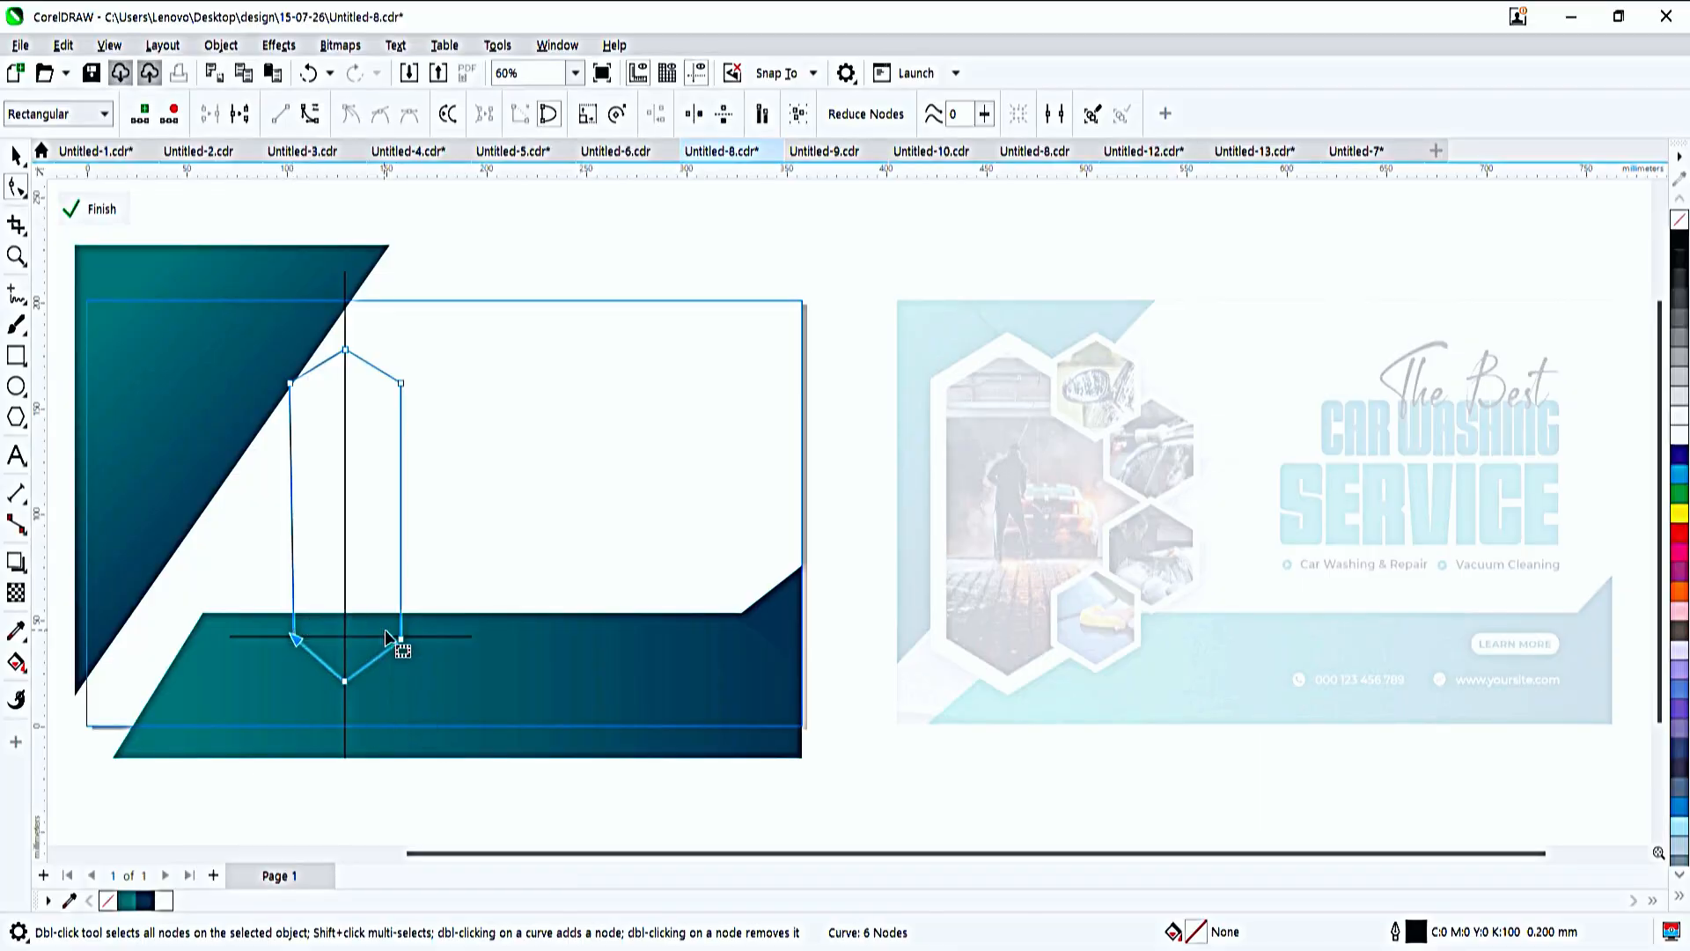
{"action": "left_click_drag", "start_coordinate": [245, 353], "coordinate": [215, 394]}
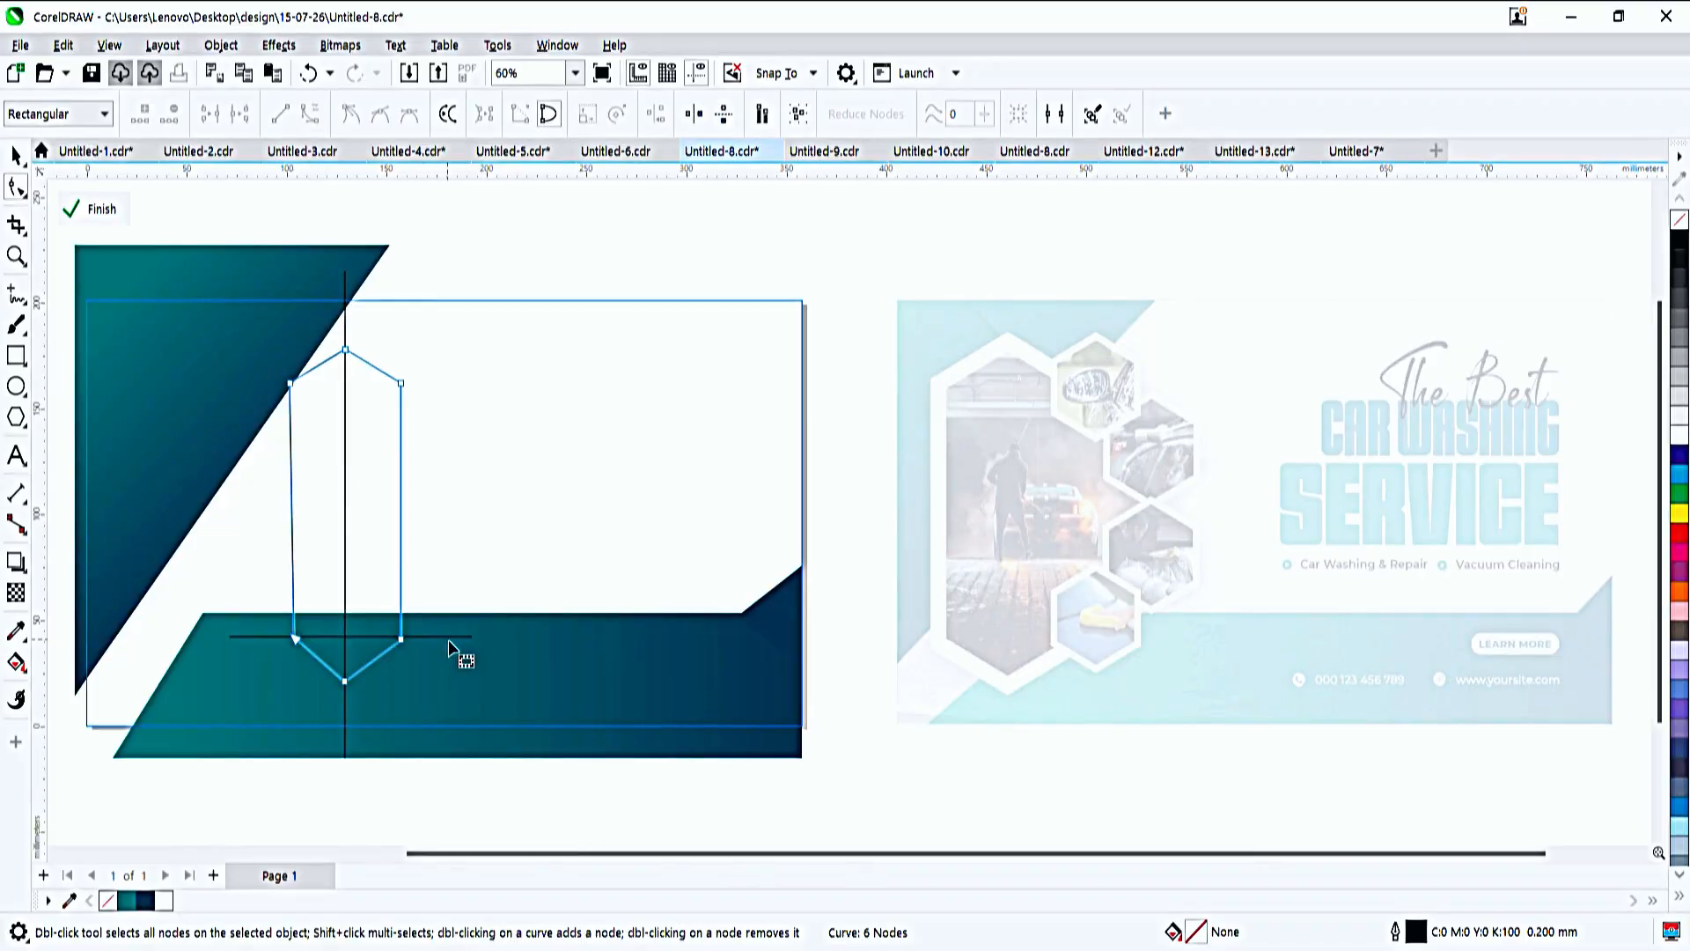
- Move the horizontal guide line up to the tall hexagon's upper corners and raise the hexagon's top node slightly
{"action": "key", "text": "space"}
{"action": "left_click_drag", "start_coordinate": [451, 638], "coordinate": [458, 382]}
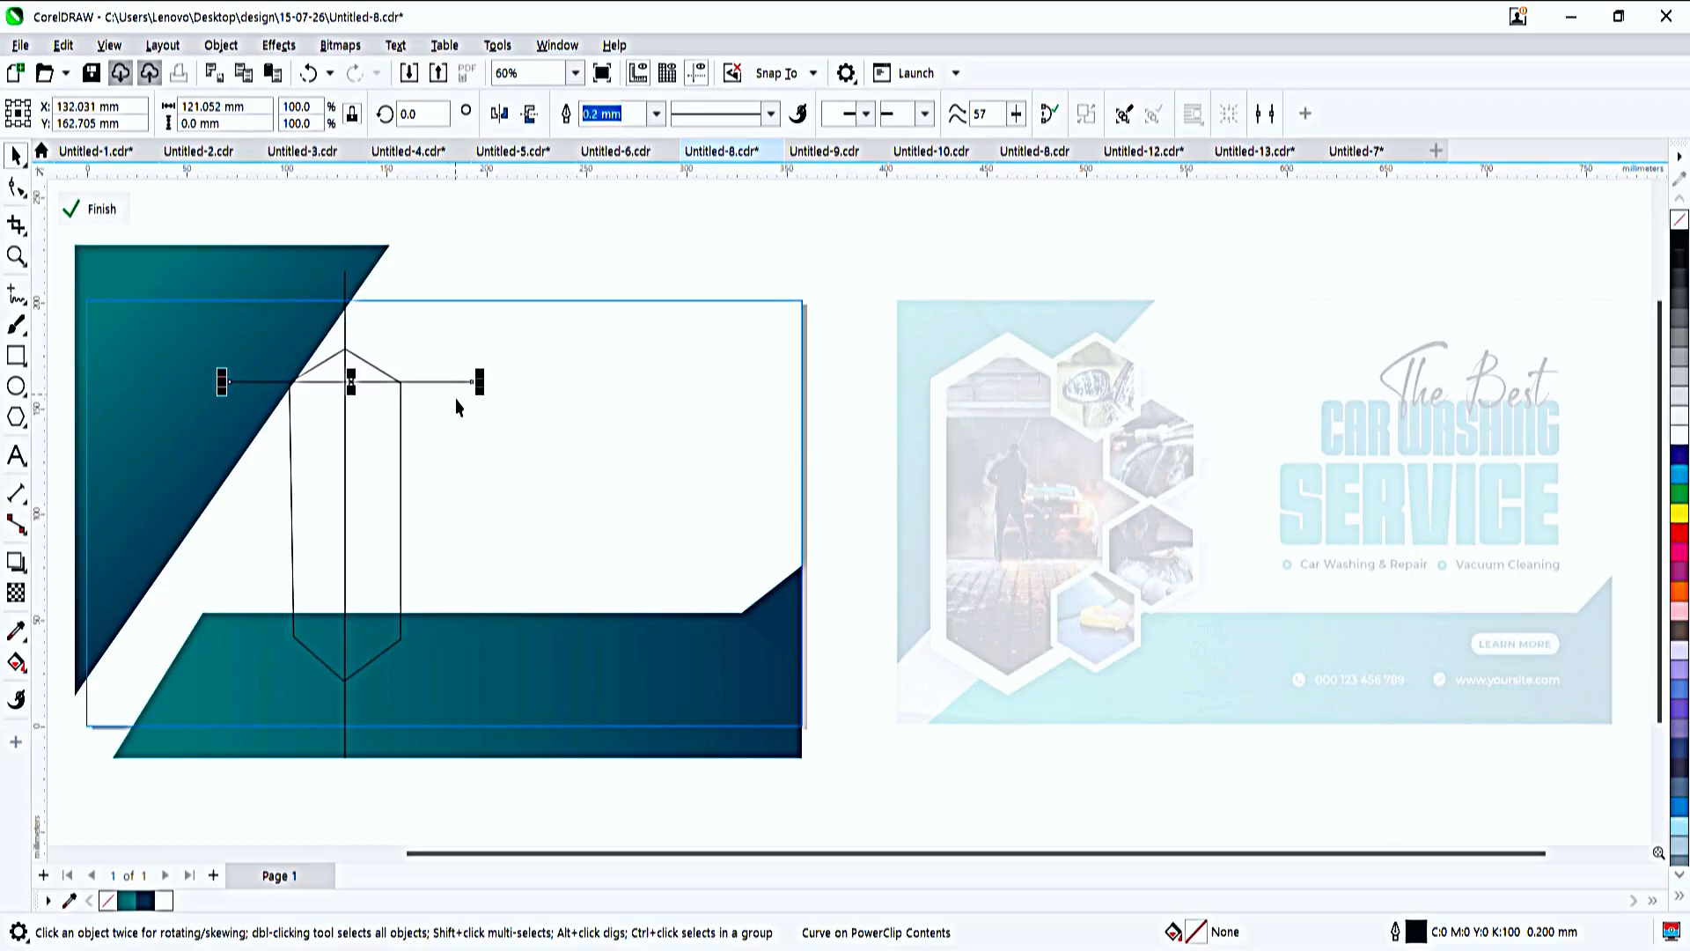
{"action": "left_click", "coordinate": [339, 361]}
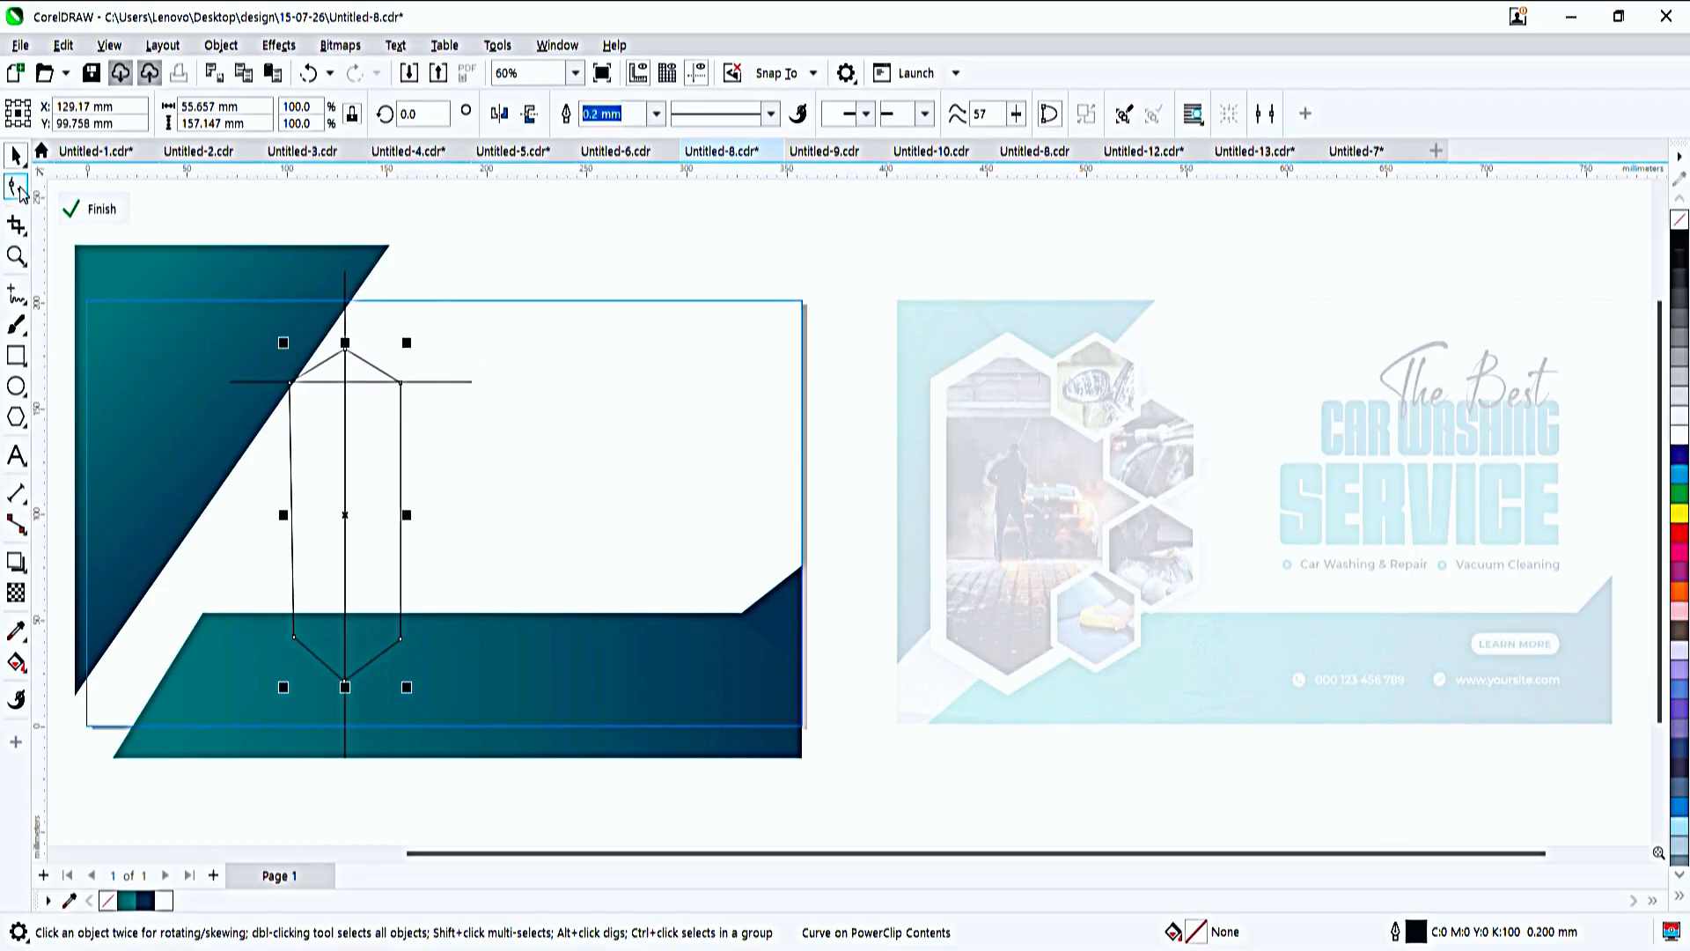
{"action": "left_click", "coordinate": [17, 187]}
{"action": "left_click_drag", "start_coordinate": [345, 350], "coordinate": [344, 341]}
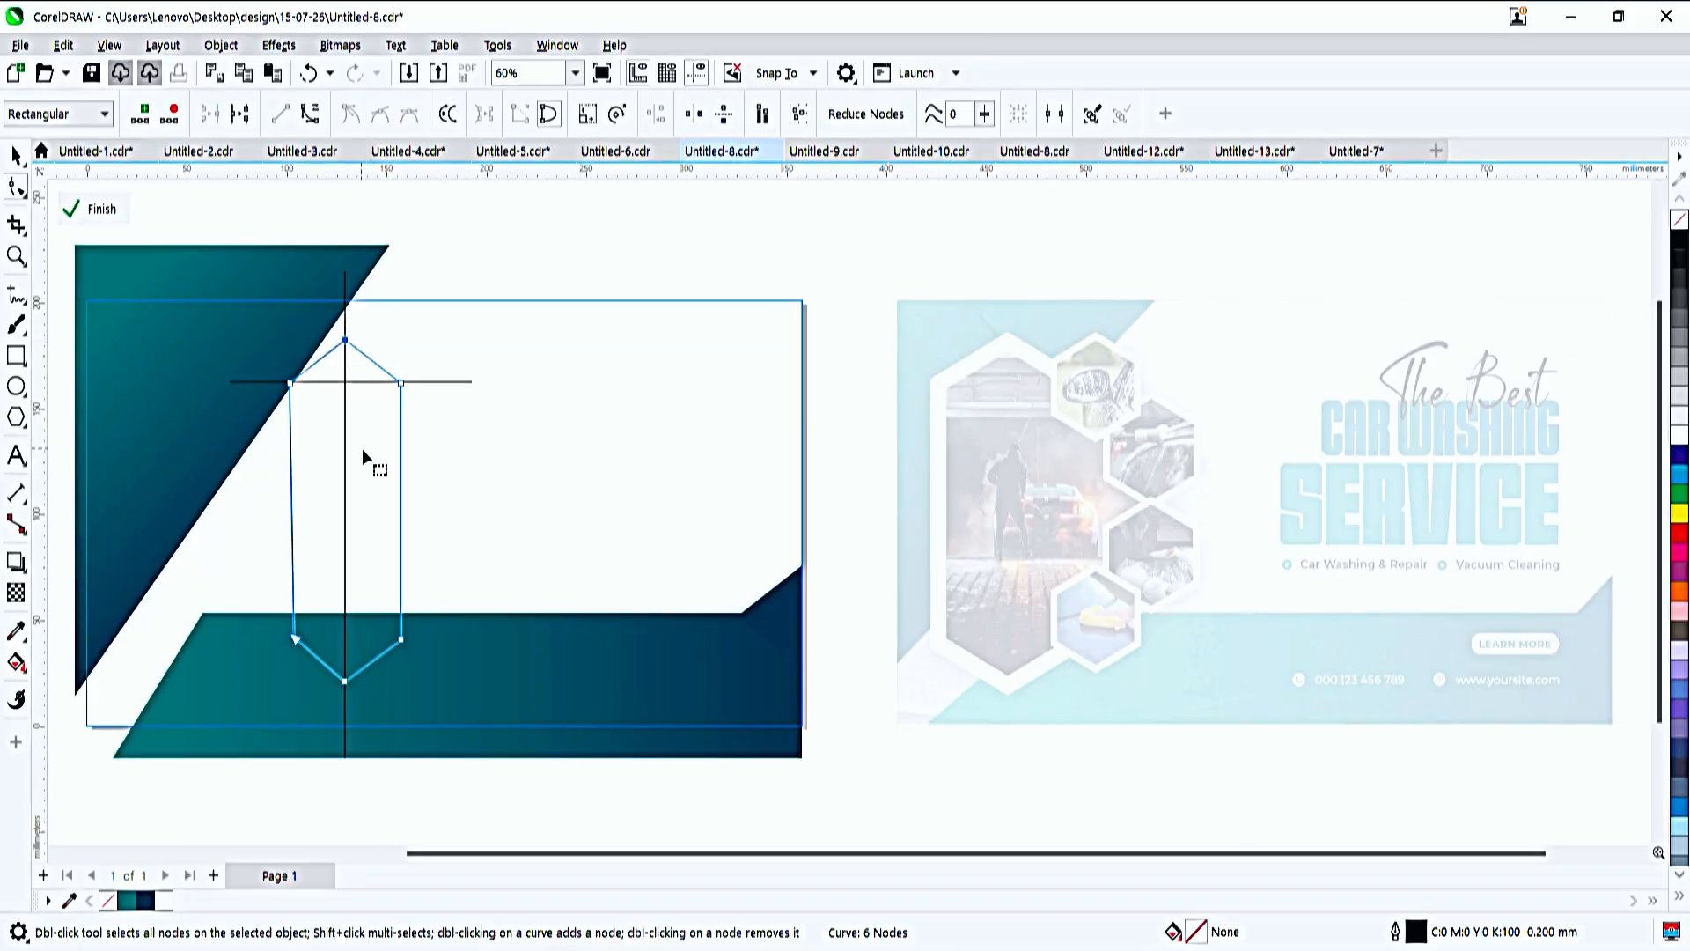
- Delete both guide lines, then place the tall hexagon over the corner triangle, widened to about 69 mm
{"action": "key", "text": "space"}
{"action": "left_click", "coordinate": [444, 382]}
{"action": "key", "text": "Delete"}
{"action": "left_click", "coordinate": [345, 363]}
{"action": "key", "text": "Delete"}
{"action": "left_click_drag", "start_coordinate": [360, 487], "coordinate": [286, 526]}
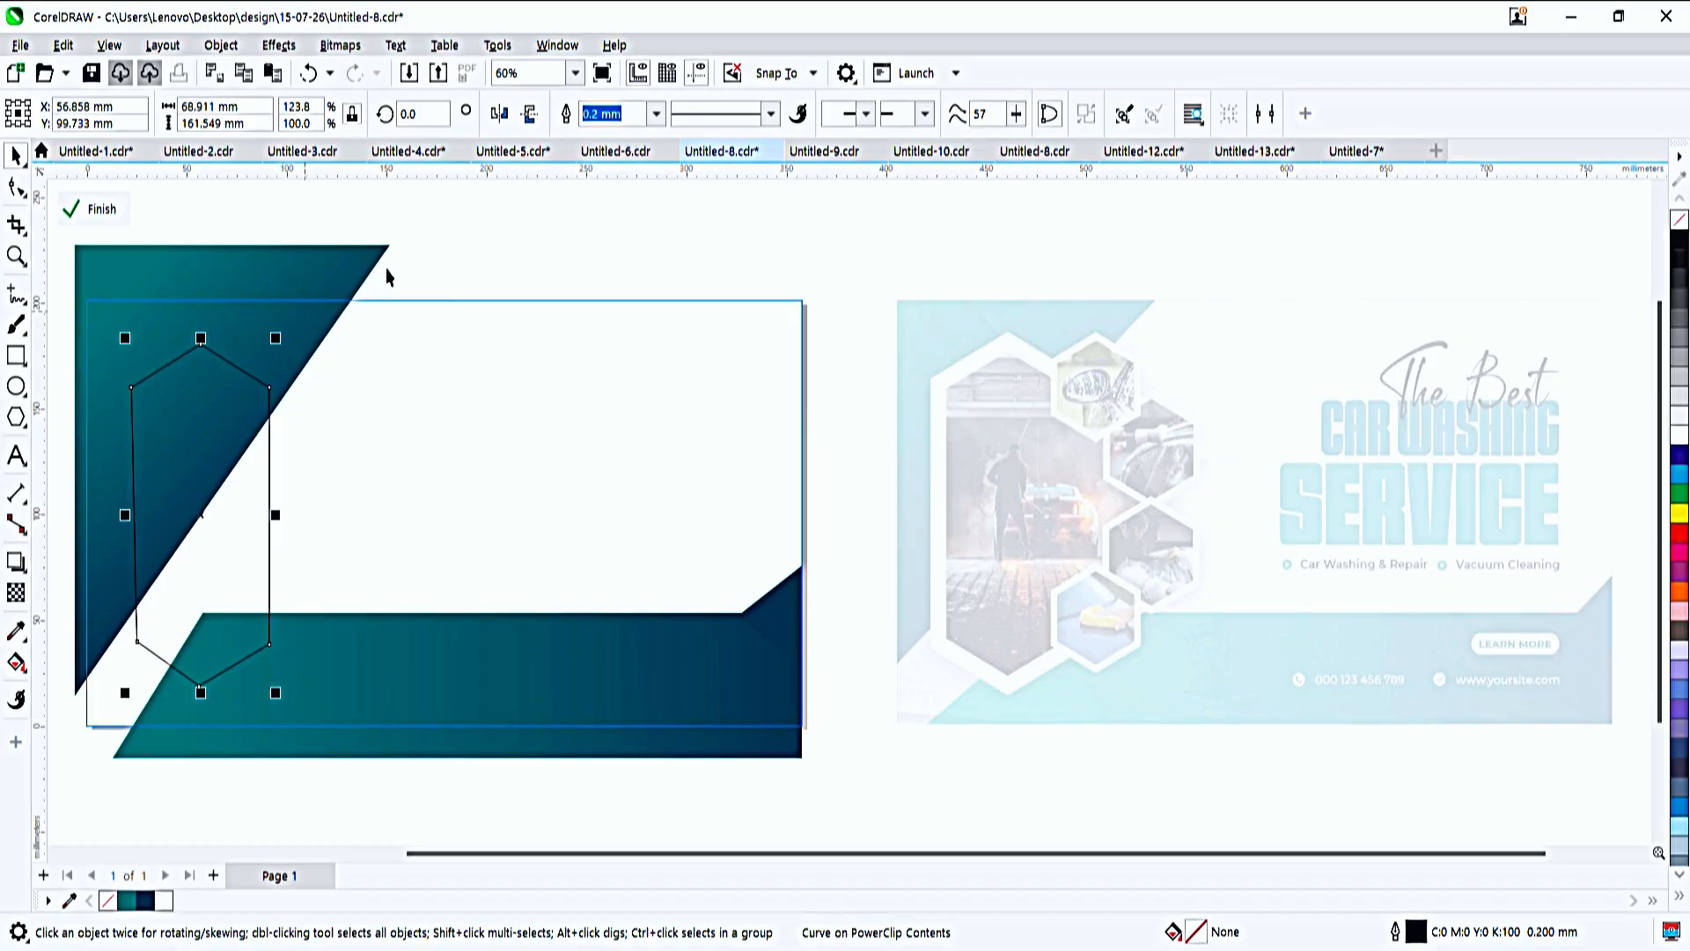
- Give the tall hexagon a 5 mm white outline
{"action": "type", "text": "4"}
{"action": "key", "text": "Return"}
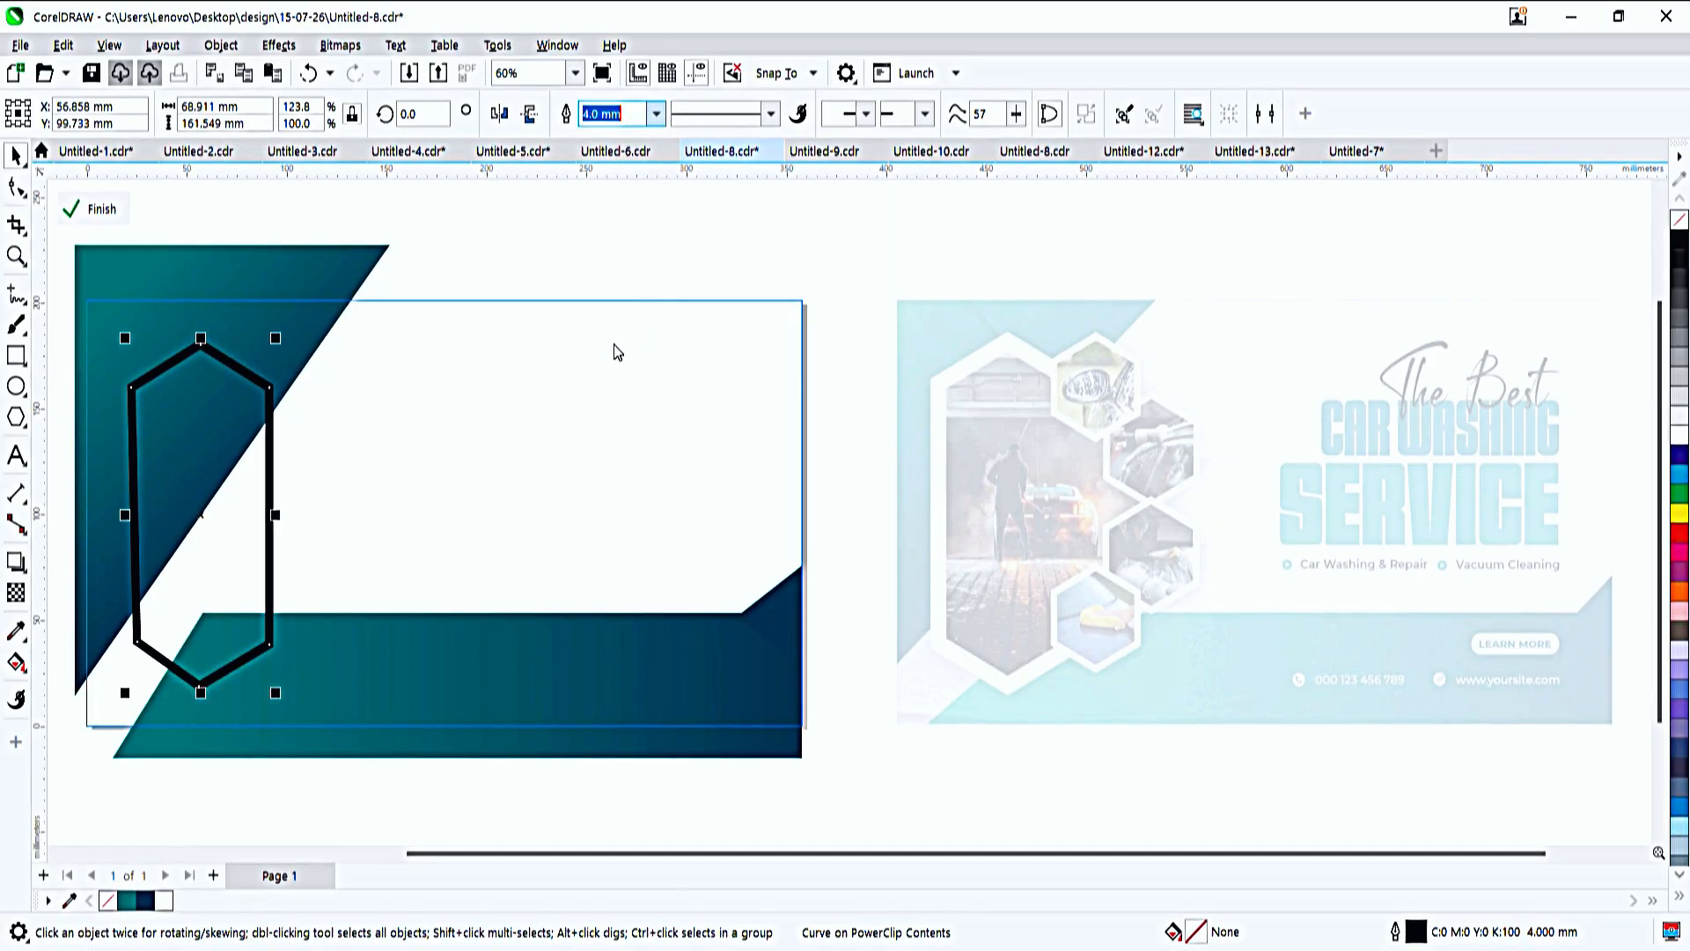
{"action": "type", "text": "5"}
{"action": "key", "text": "Return"}
{"action": "right_click", "coordinate": [1680, 429]}
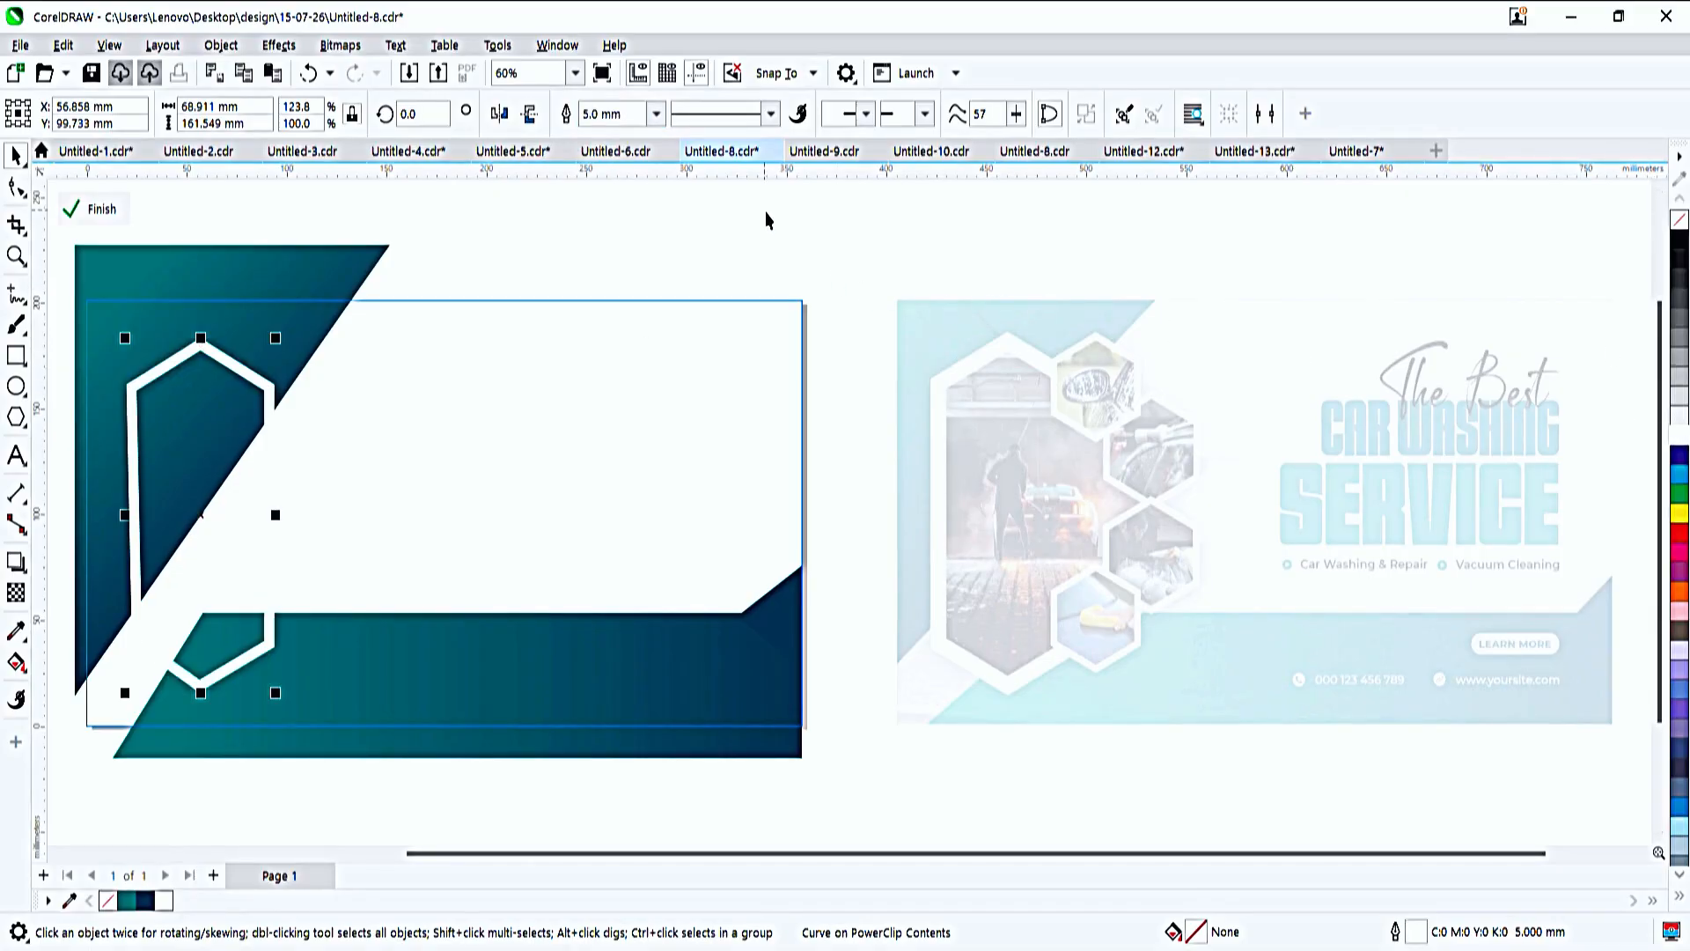
- Add a drop shadow cast downward from the tall hexagon with a shadow opacity of 78
{"action": "left_click", "coordinate": [16, 561]}
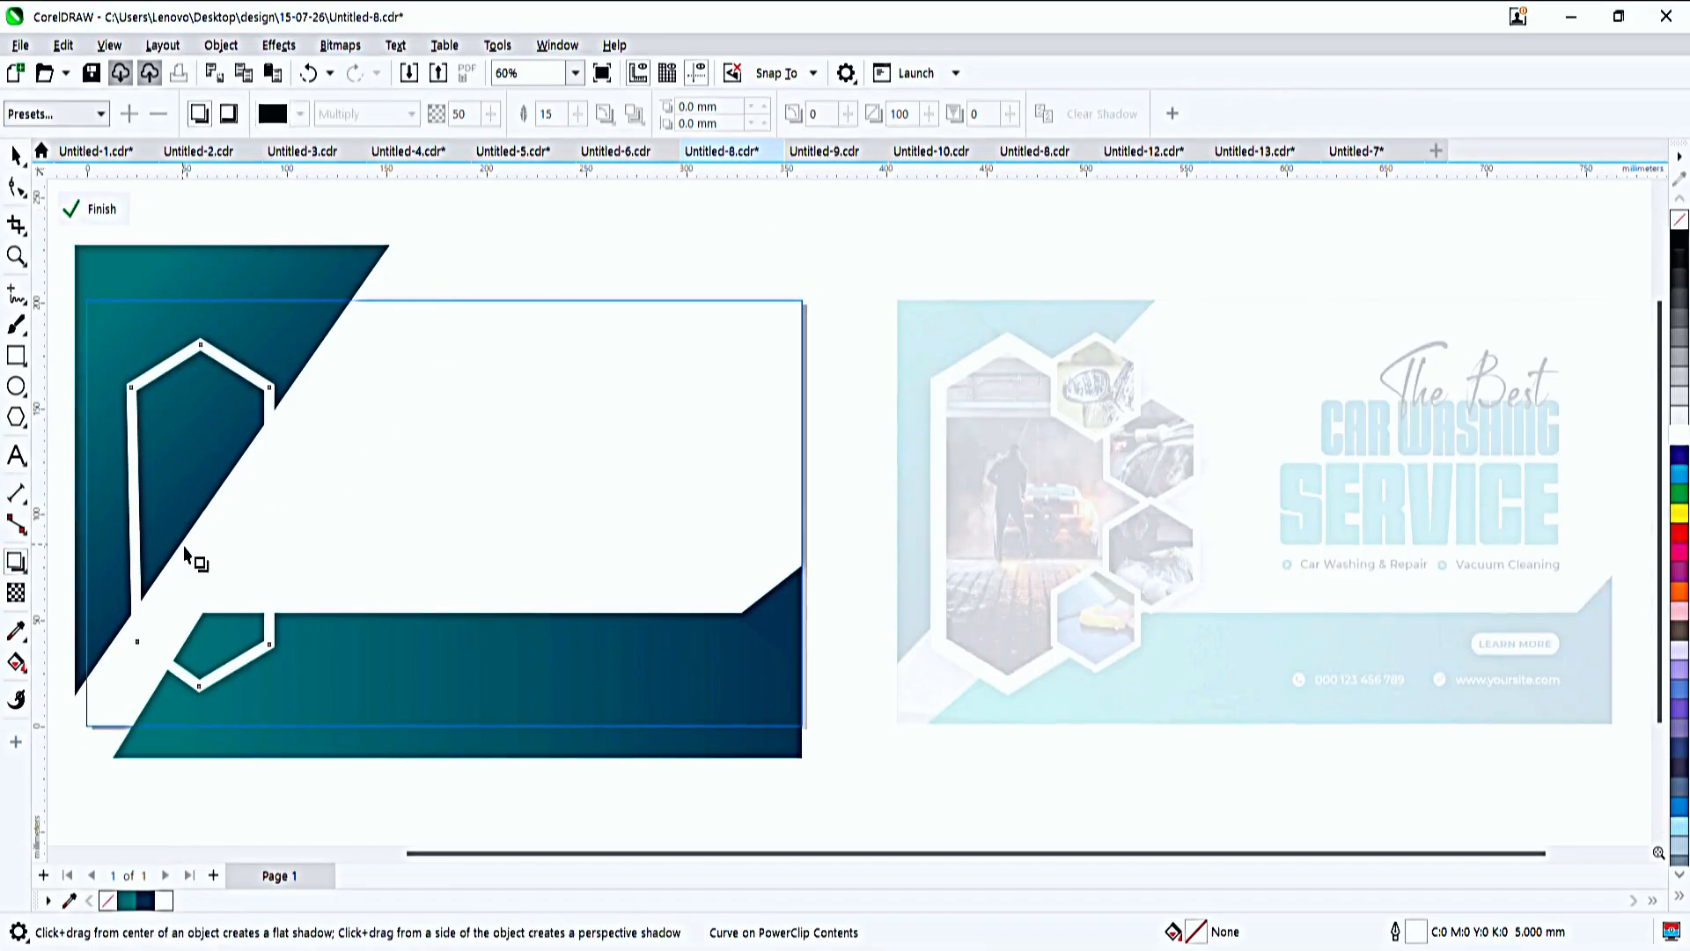
{"action": "left_click_drag", "start_coordinate": [185, 550], "coordinate": [208, 697]}
{"action": "left_click_drag", "start_coordinate": [204, 607], "coordinate": [206, 648]}
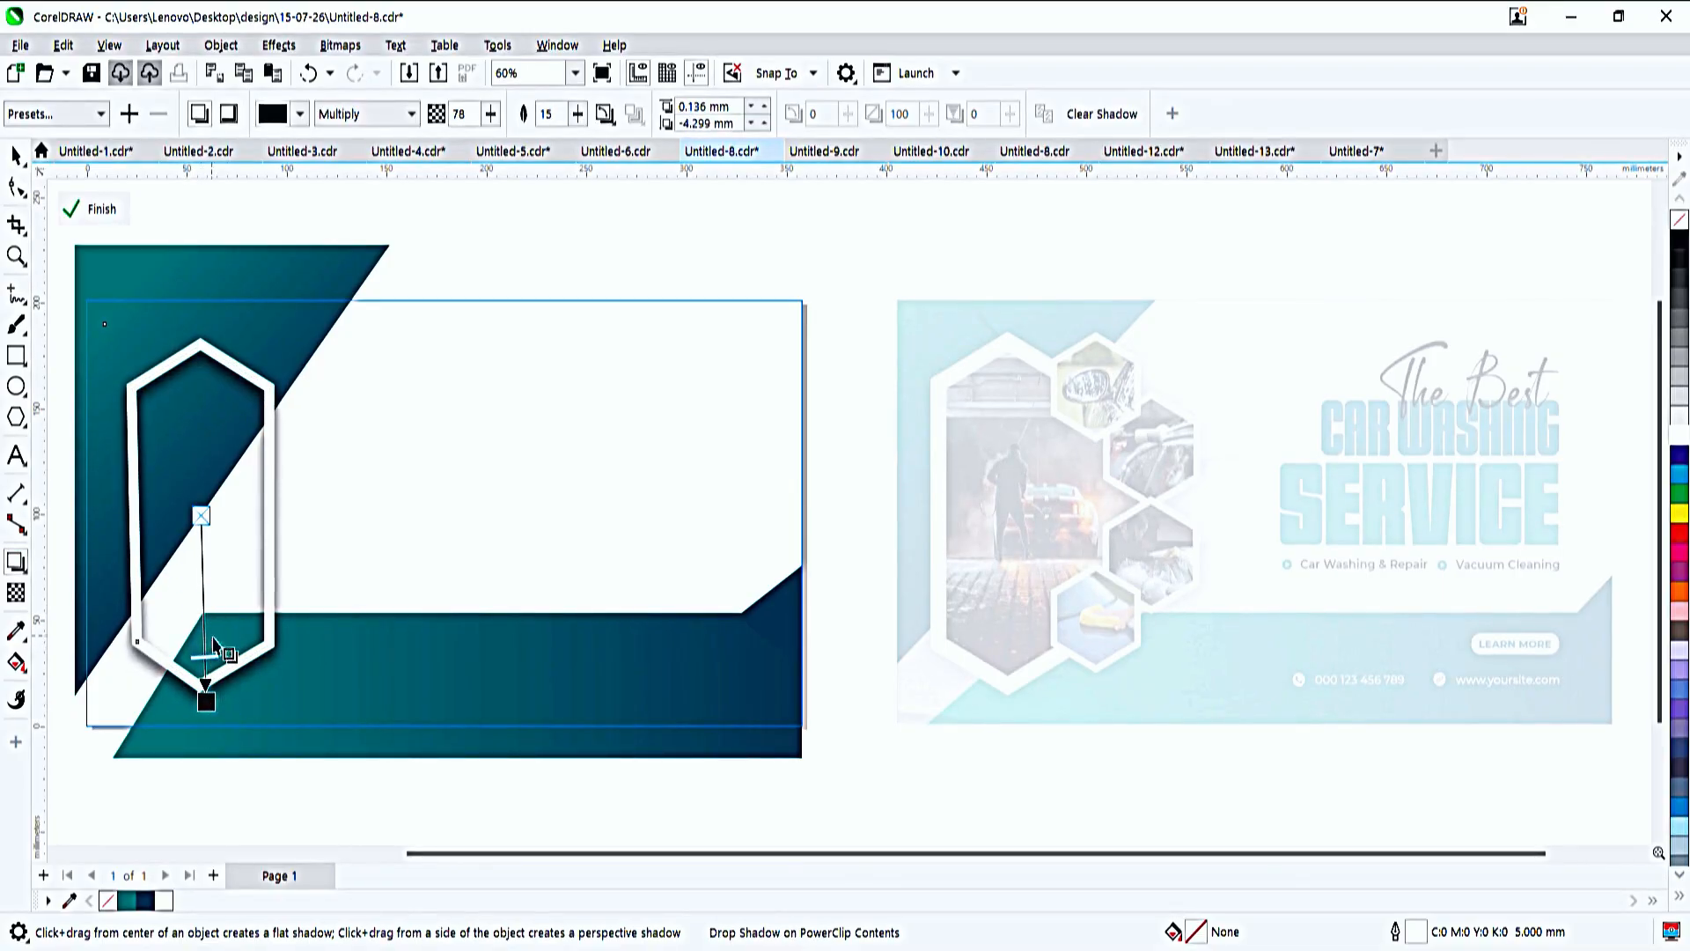
{"action": "key", "text": "space"}
{"action": "left_click", "coordinate": [380, 232]}
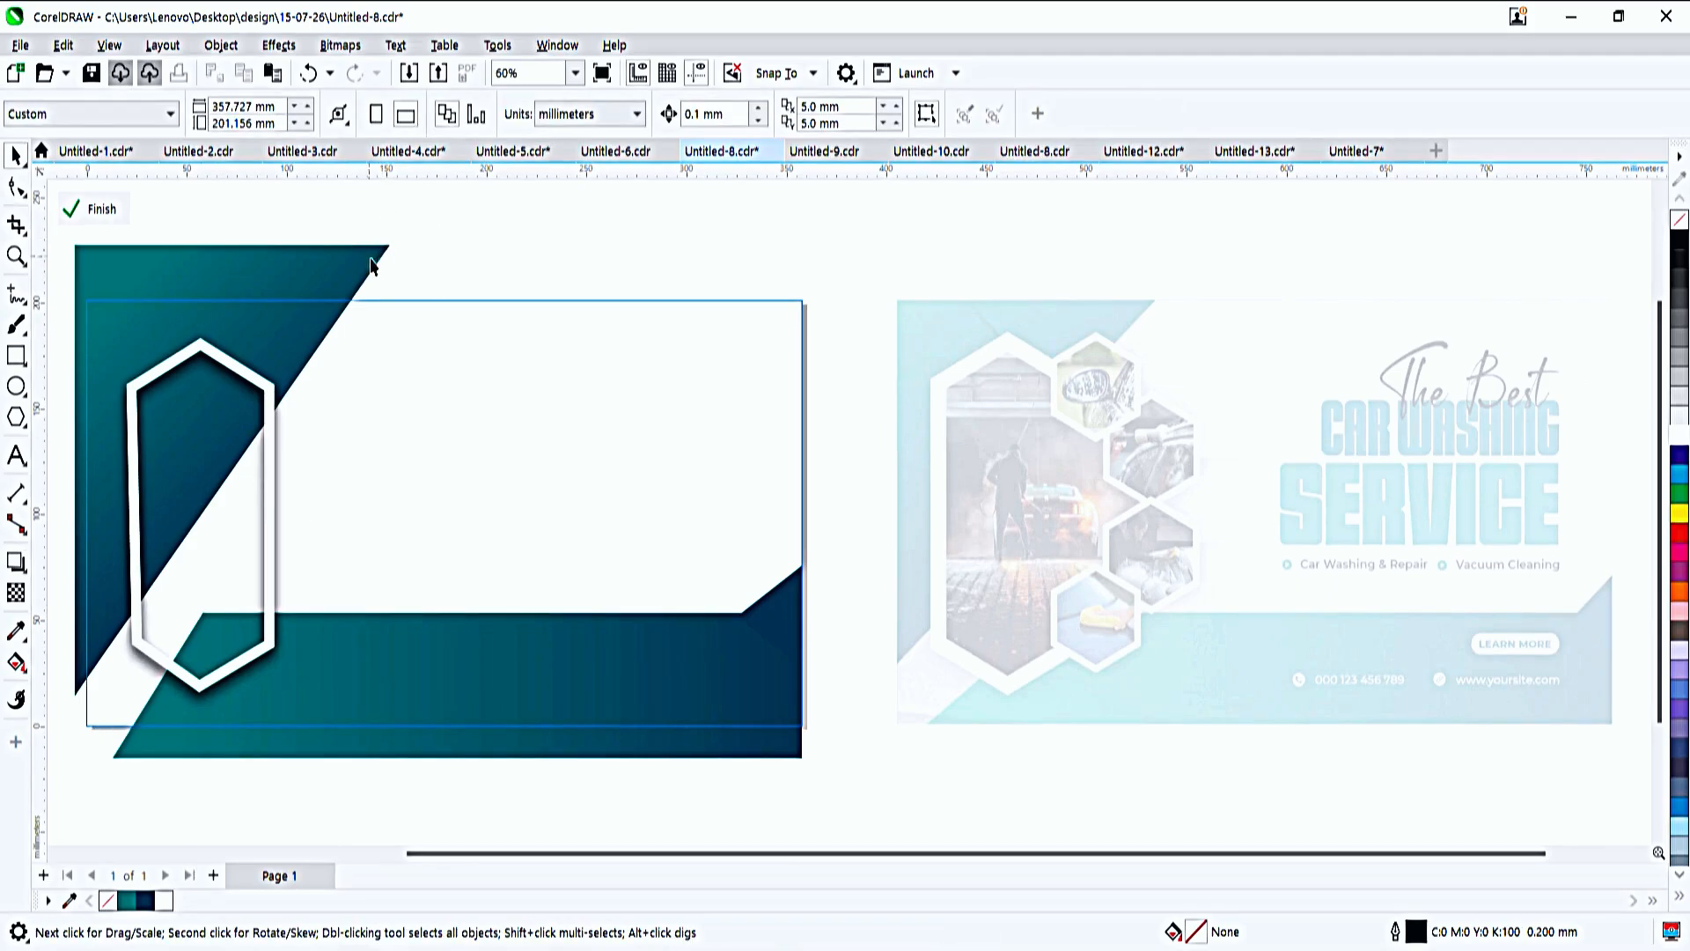
- Draw a six-sided polygon about 46 by 54 mm over the tall hexagon's upper-right corner
{"action": "left_click", "coordinate": [16, 417]}
{"action": "left_click_drag", "start_coordinate": [413, 244], "coordinate": [584, 435]}
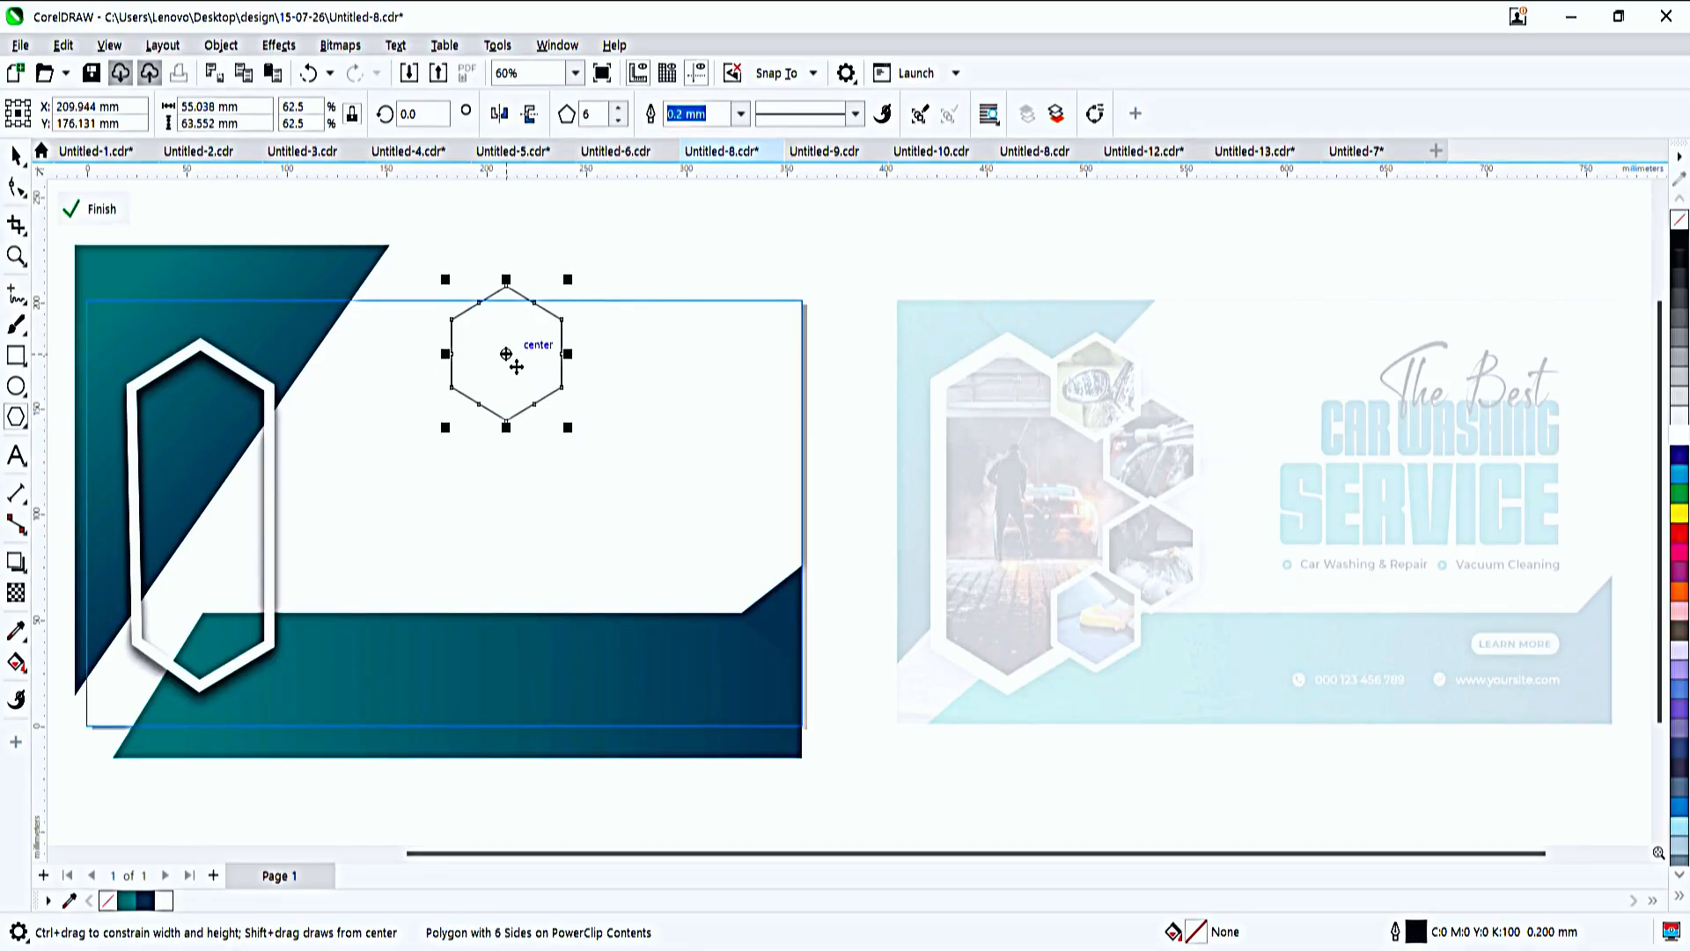
{"action": "left_click_drag", "start_coordinate": [517, 366], "coordinate": [290, 418]}
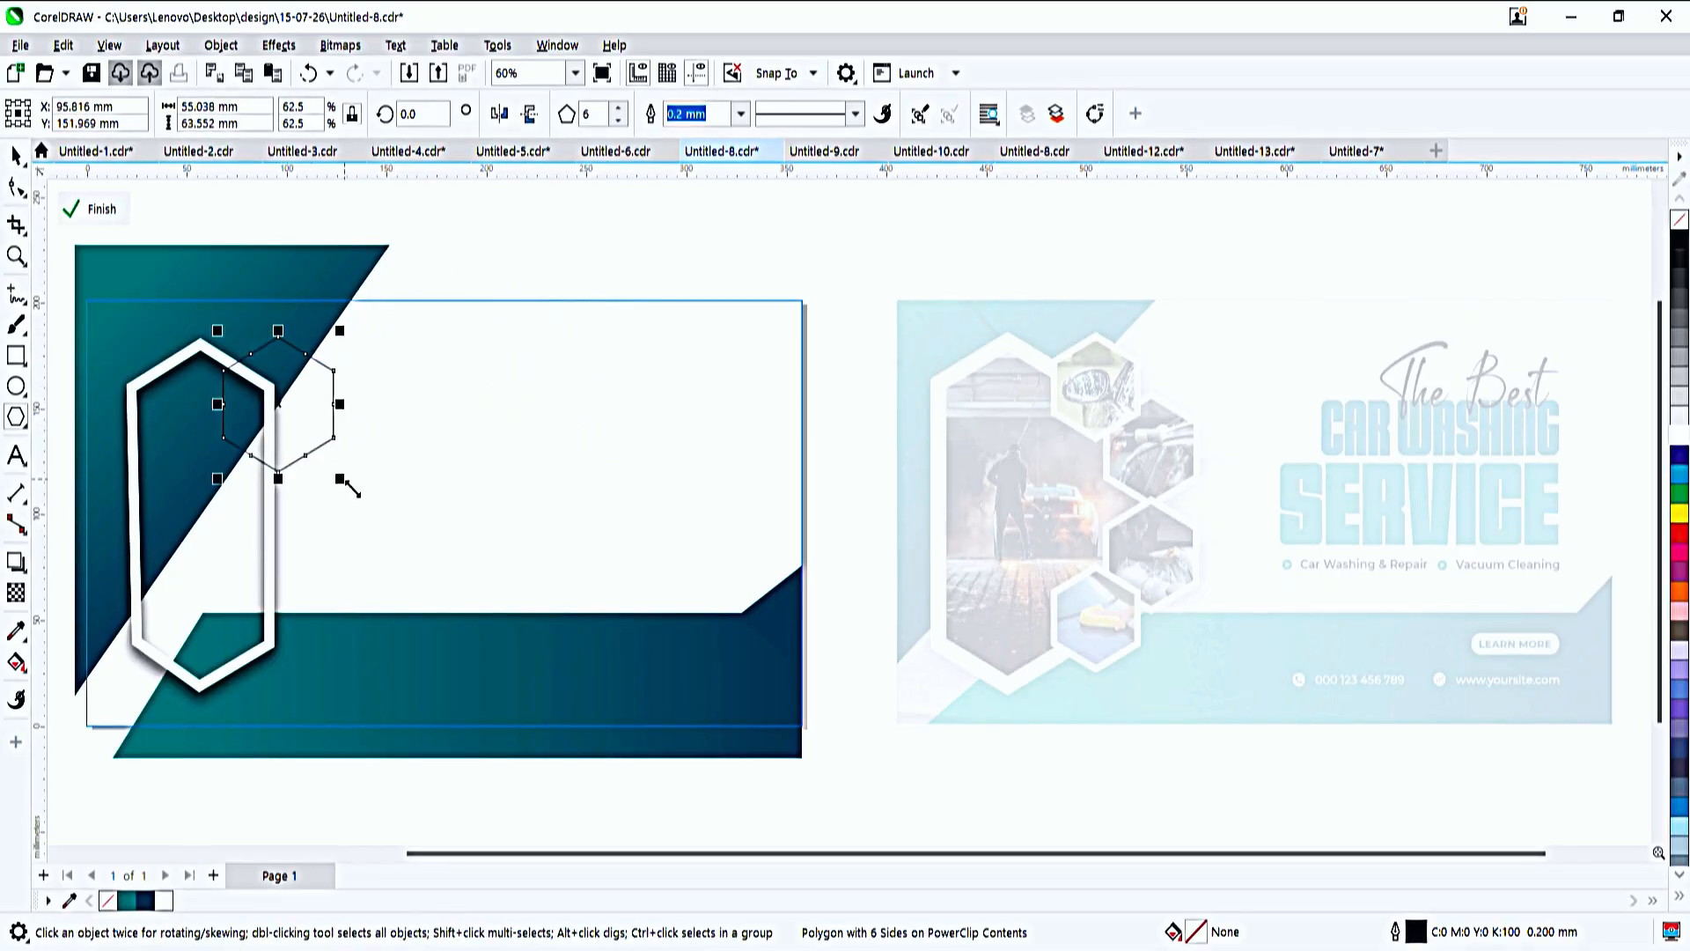
{"action": "left_click_drag", "start_coordinate": [347, 486], "coordinate": [343, 479]}
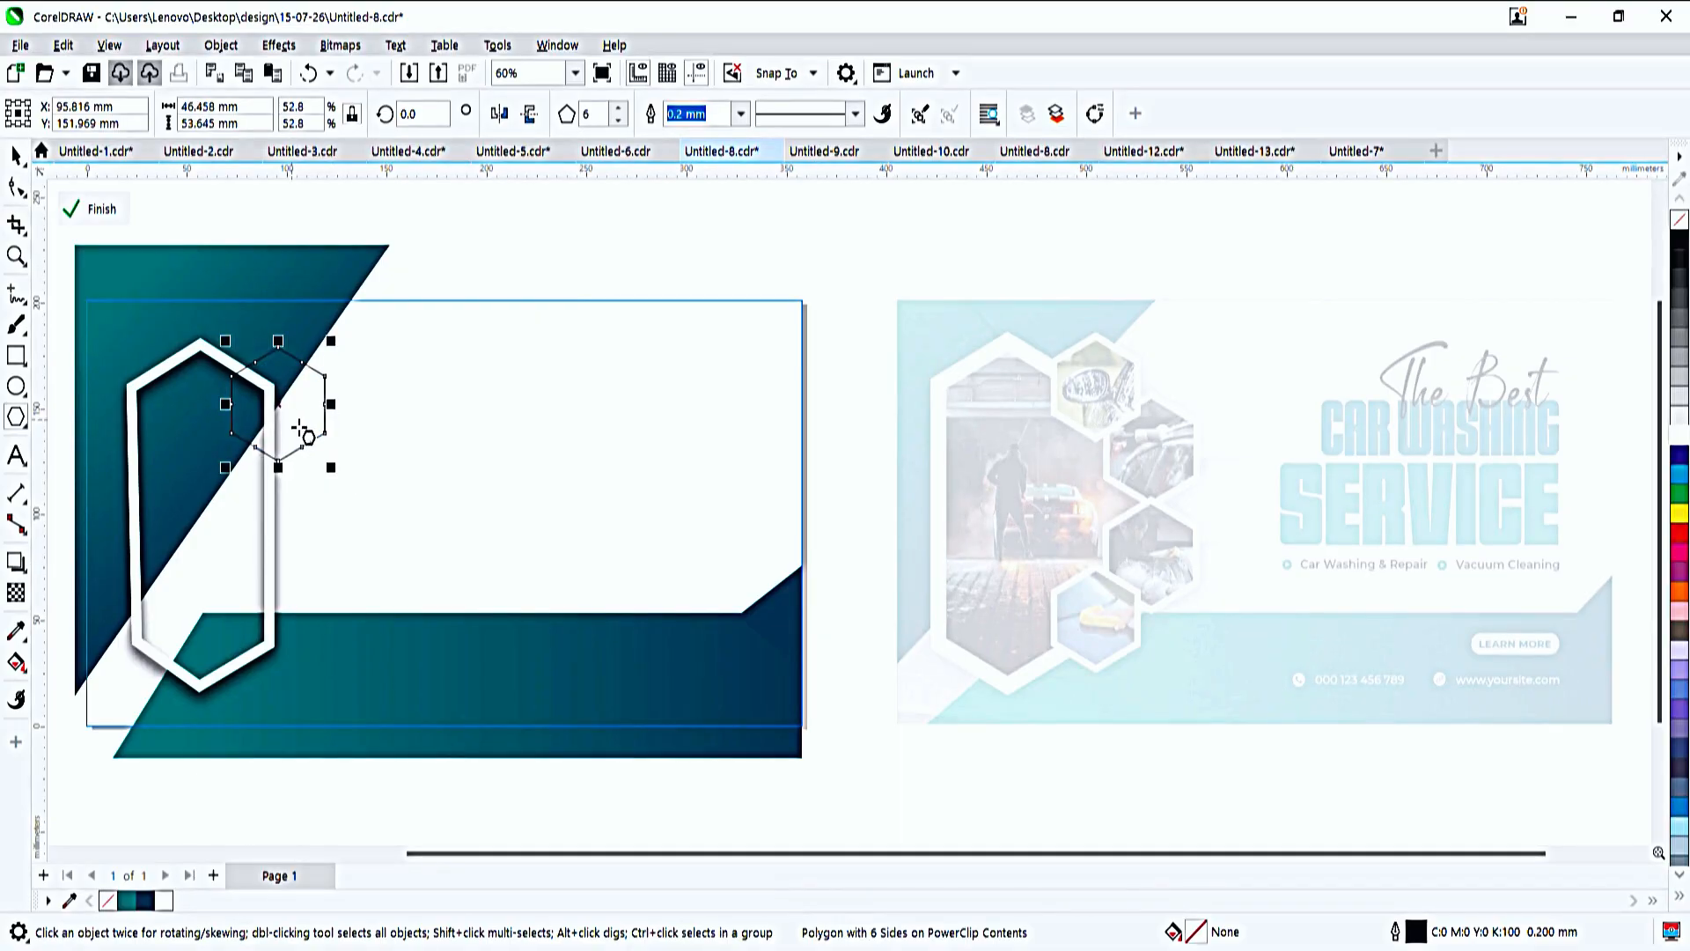
- Make three copies of the small hexagon, arranged in a curved column down the tall hexagon's right side
{"action": "mouse_move", "coordinate": [294, 426]}
{"action": "left_mouse_down"}
{"action": "mouse_move", "coordinate": [348, 475]}
{"action": "mouse_move", "coordinate": [335, 456]}
{"action": "mouse_move", "coordinate": [339, 558]}
{"action": "mouse_move", "coordinate": [266, 634]}
{"action": "mouse_move", "coordinate": [289, 650]}
{"action": "mouse_move", "coordinate": [282, 629]}
{"action": "left_mouse_up"}
{"action": "right_click", "coordinate": [336, 456]}
{"action": "key", "text": "ctrl+z"}
{"action": "key", "text": "space"}
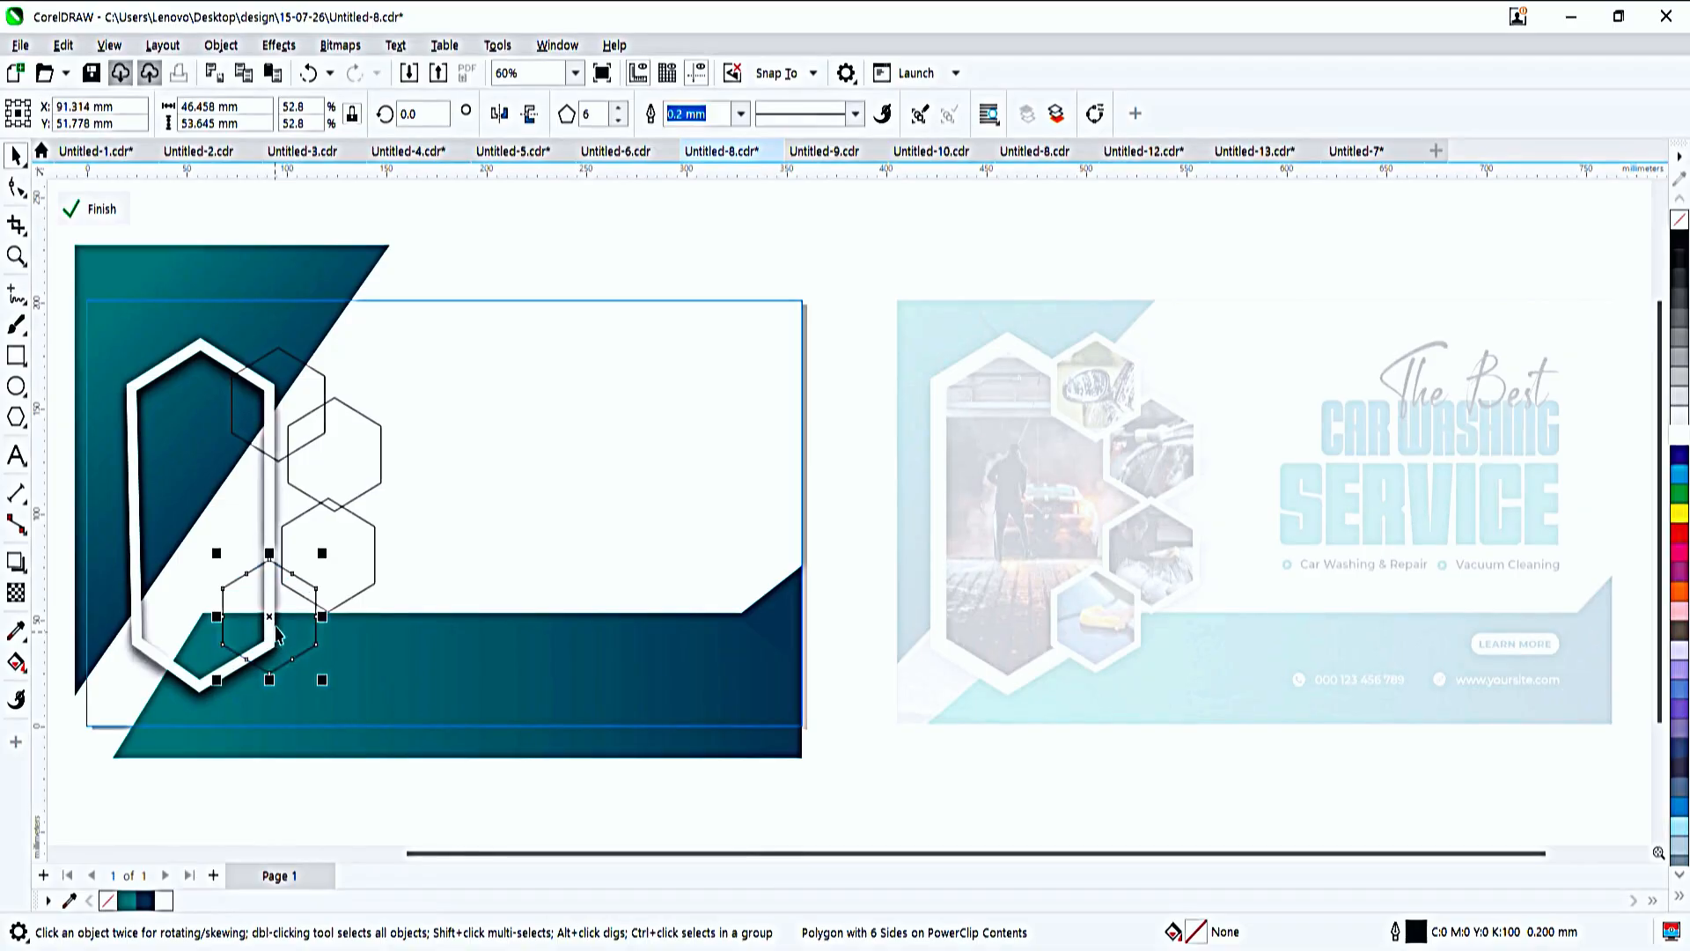
- Stretch the tall hexagon to the right until it is about 83 mm wide
{"action": "left_click", "coordinate": [271, 512]}
{"action": "left_click_drag", "start_coordinate": [273, 514], "coordinate": [310, 542]}
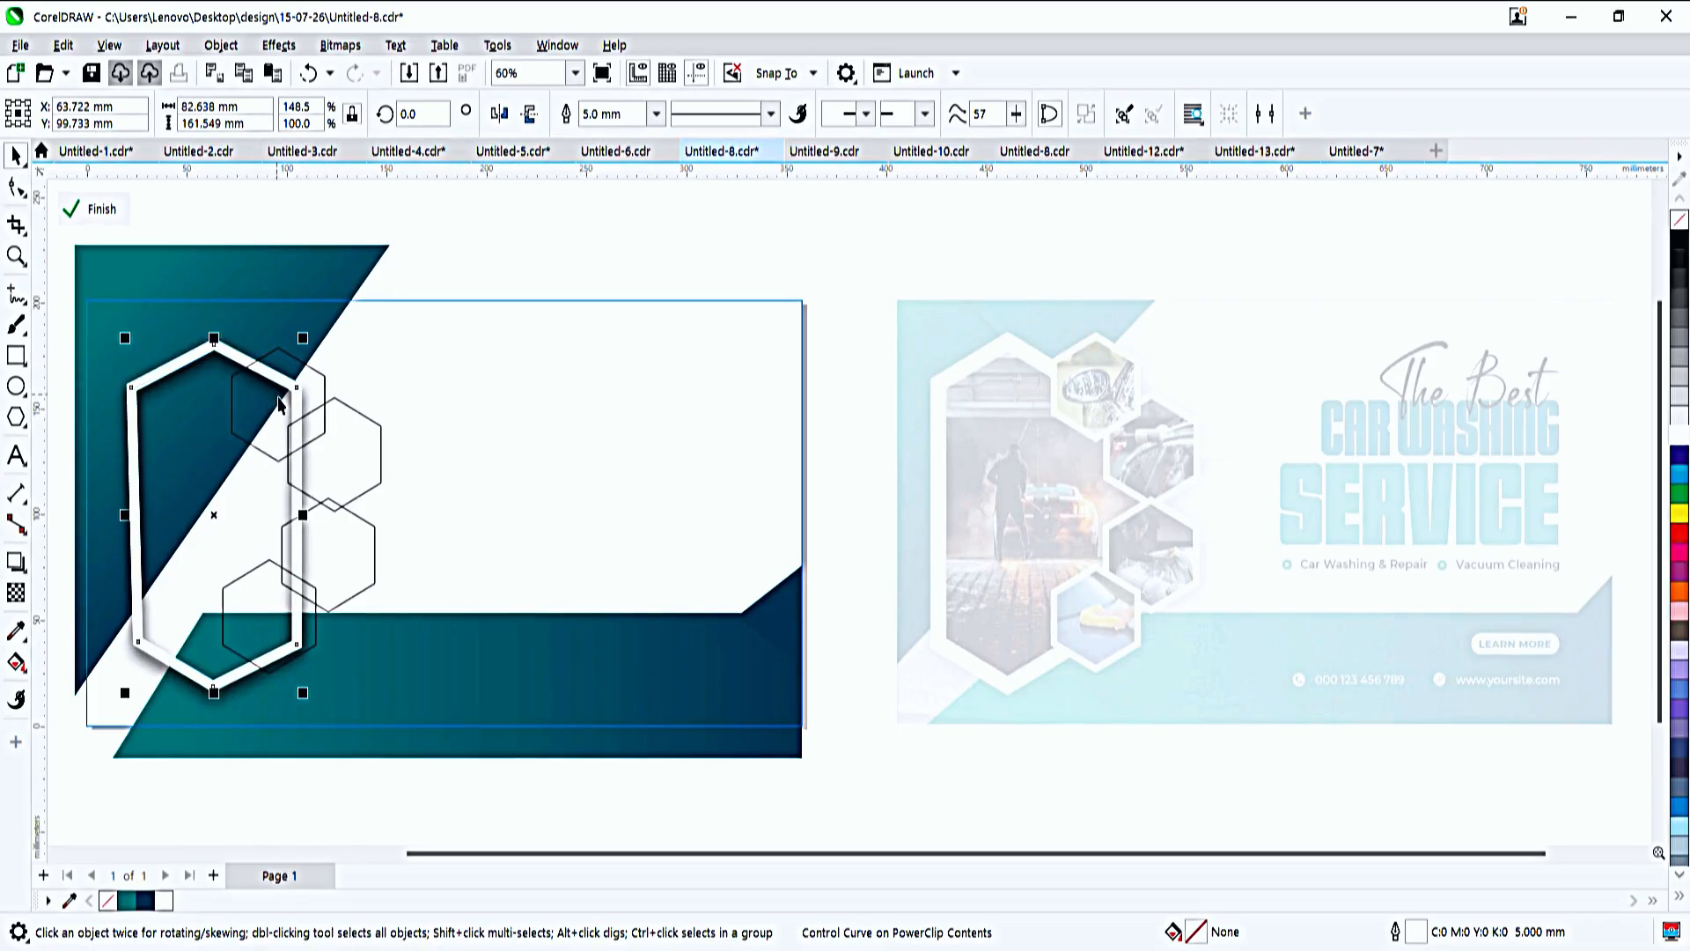
{"action": "left_click", "coordinate": [494, 244]}
- Give all four small hexagons a 3 mm white outline
{"action": "left_click", "coordinate": [289, 427]}
{"action": "left_click", "coordinate": [354, 452], "text": "shift"}
{"action": "left_click", "coordinate": [336, 546], "text": "shift"}
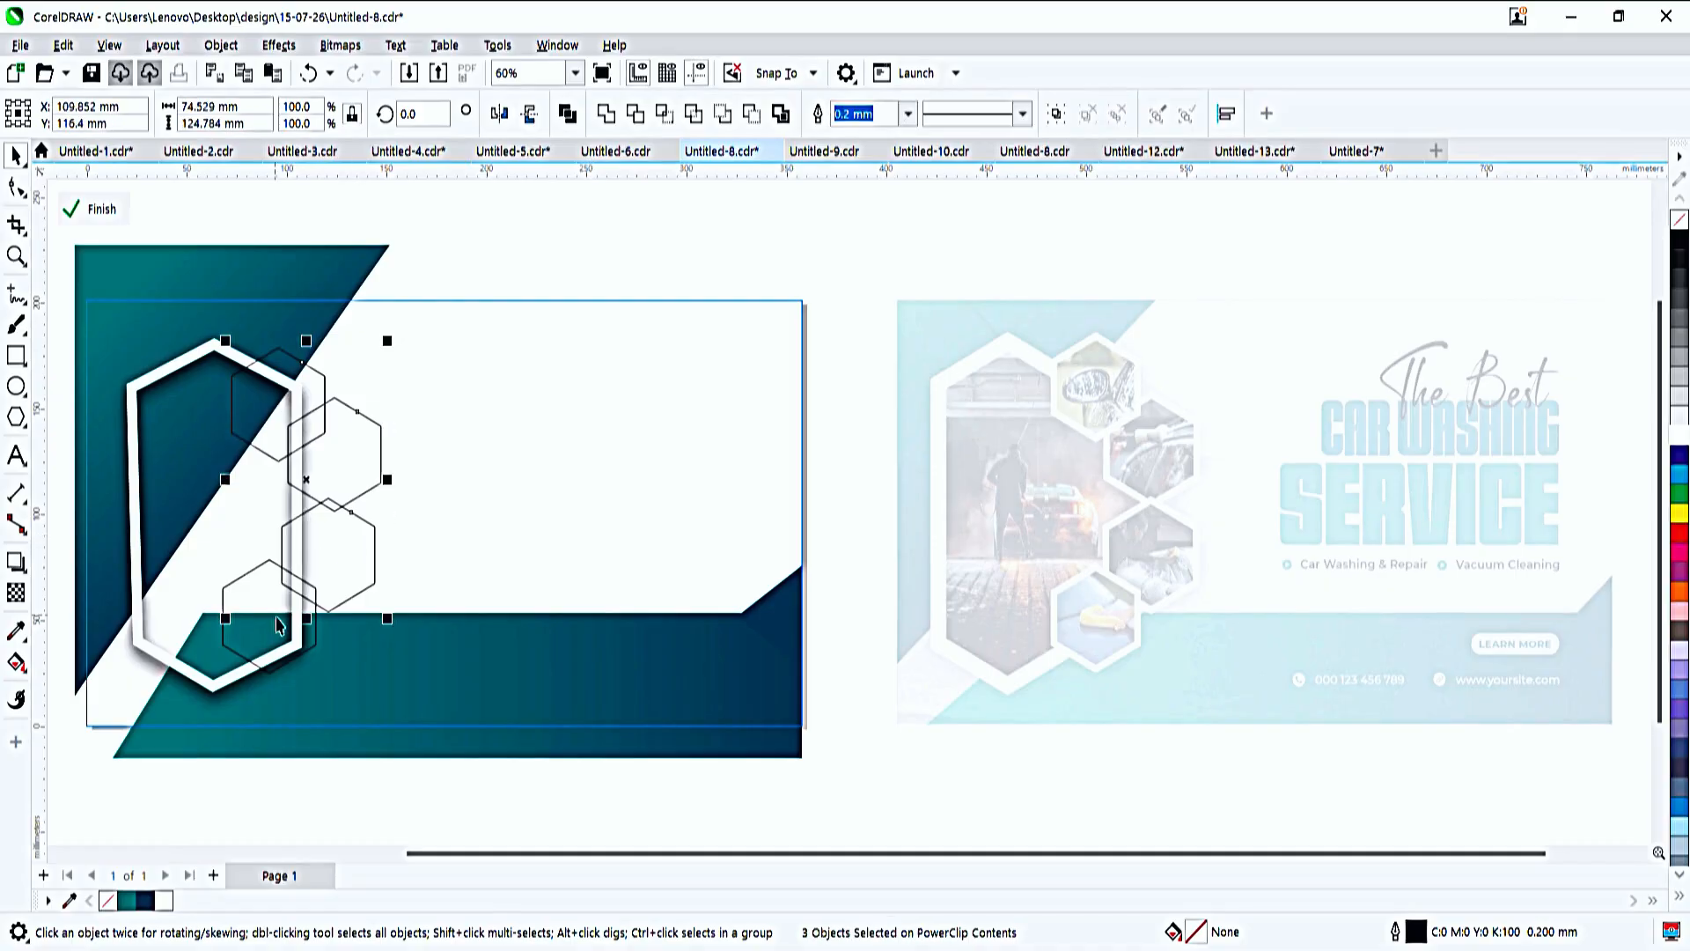
{"action": "left_click", "coordinate": [277, 625], "text": "shift"}
{"action": "type", "text": "2.5"}
{"action": "key", "text": "Return"}
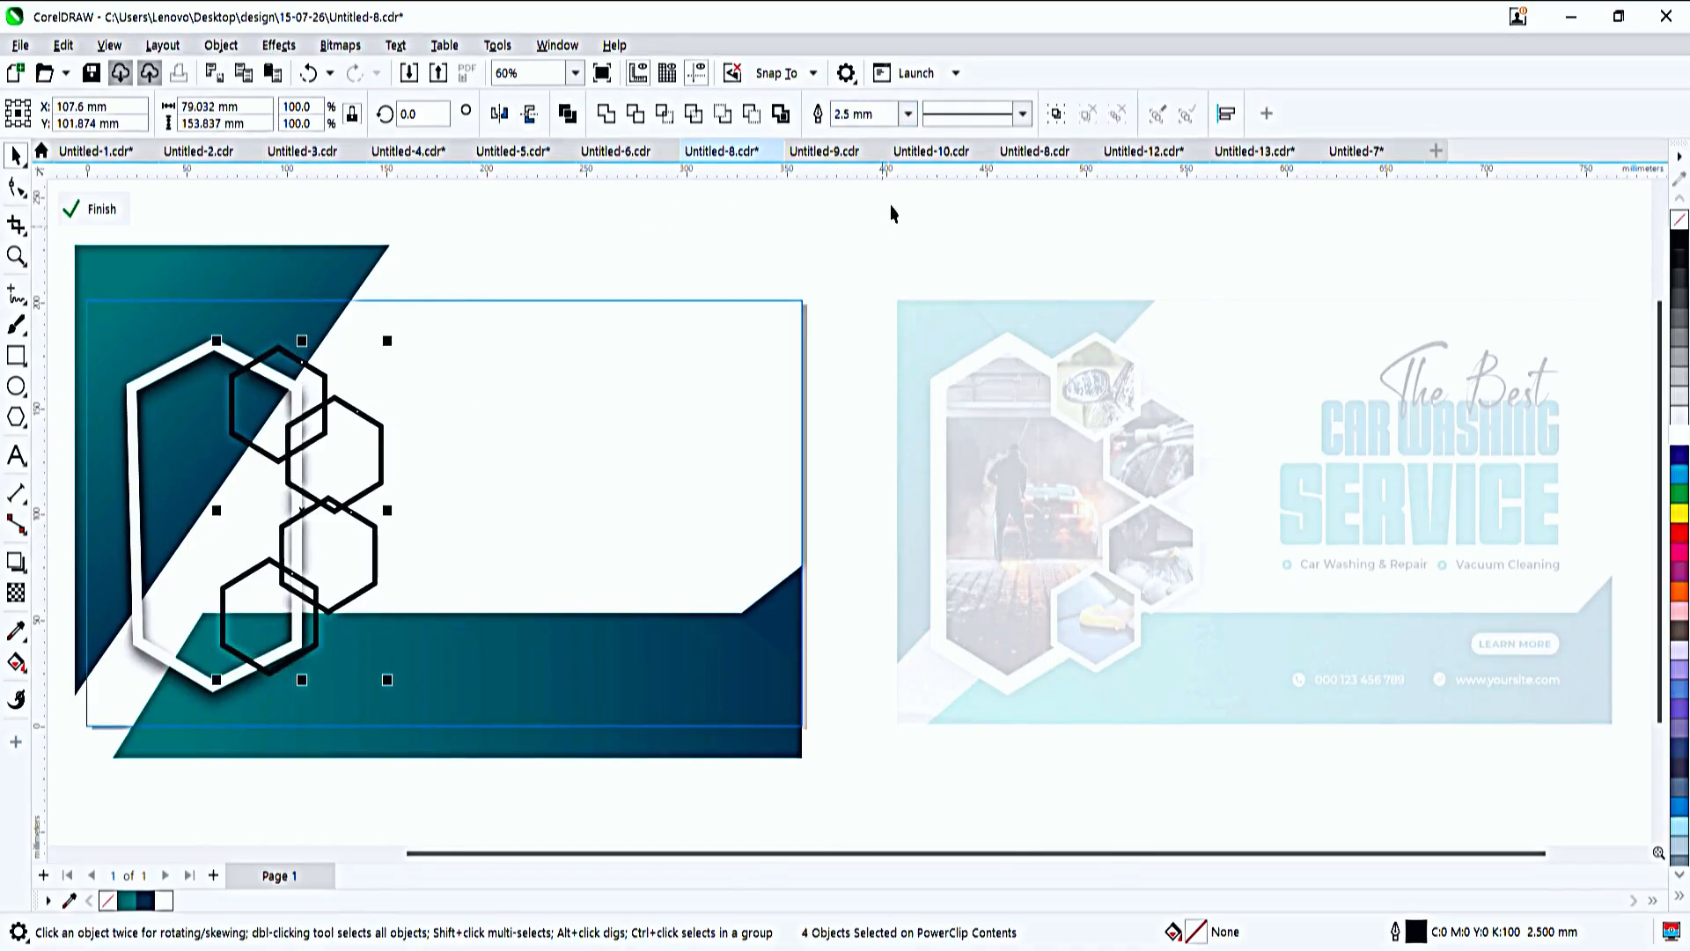
{"action": "left_click", "coordinate": [909, 118]}
{"action": "type", "text": "3"}
{"action": "key", "text": "Return"}
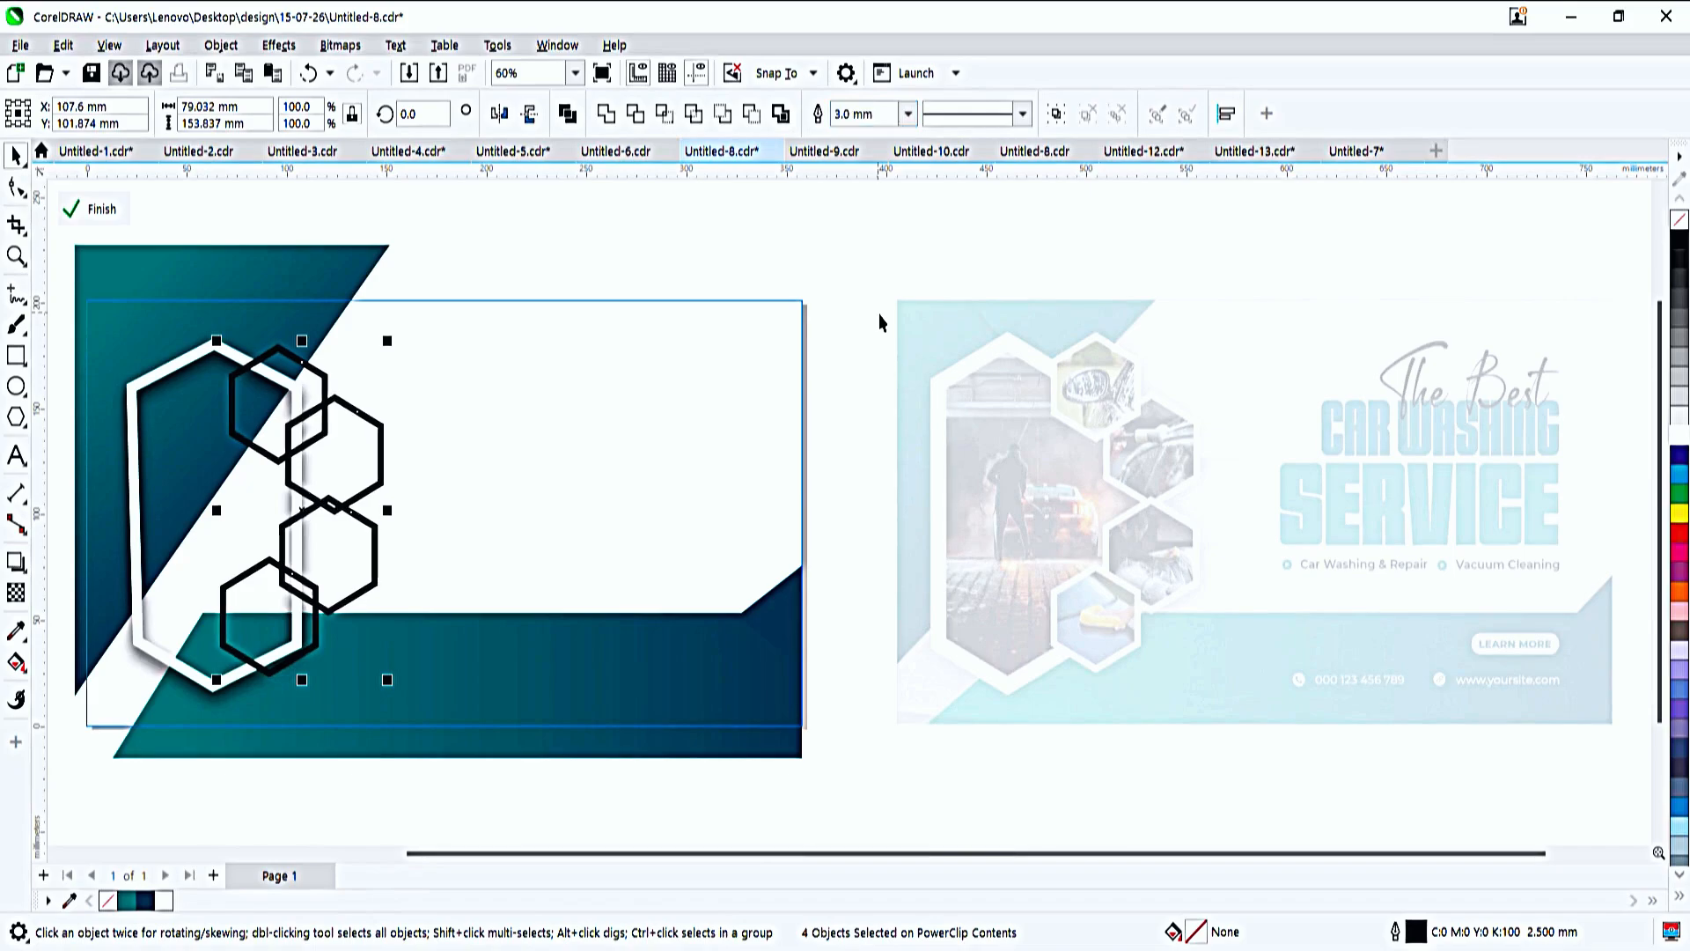
{"action": "right_click", "coordinate": [1682, 431]}
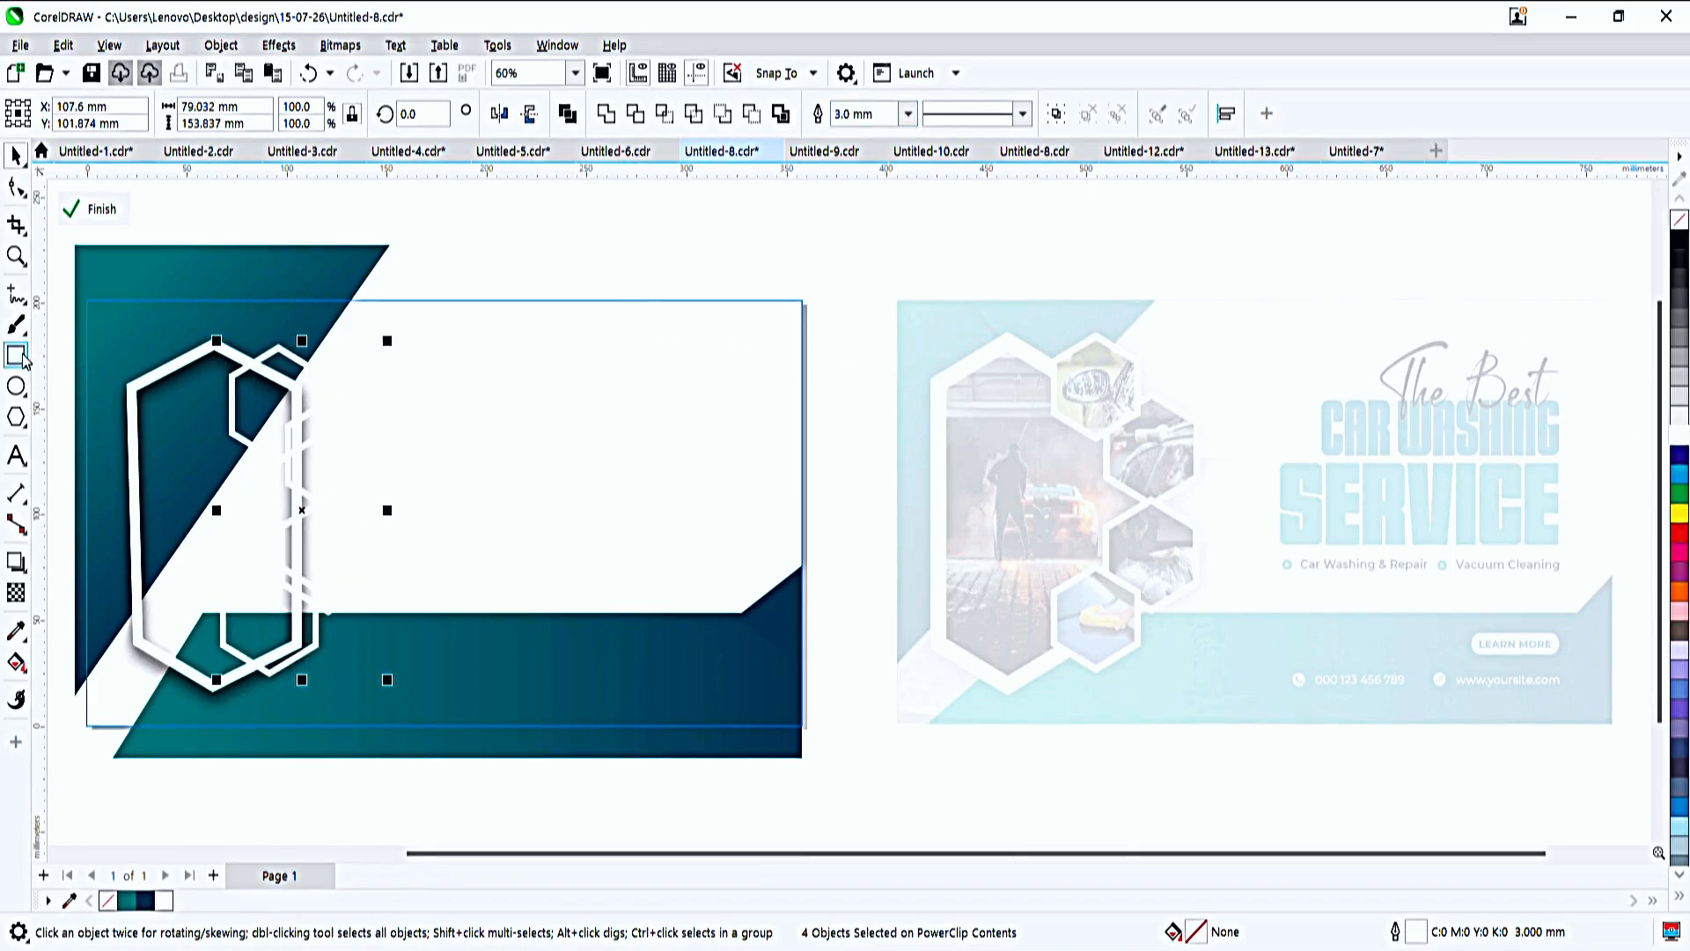
- Add a downward drop shadow with opacity 50 and feathering 15 to the four small hexagons
{"action": "left_click", "coordinate": [16, 561]}
{"action": "left_click_drag", "start_coordinate": [302, 344], "coordinate": [300, 704]}
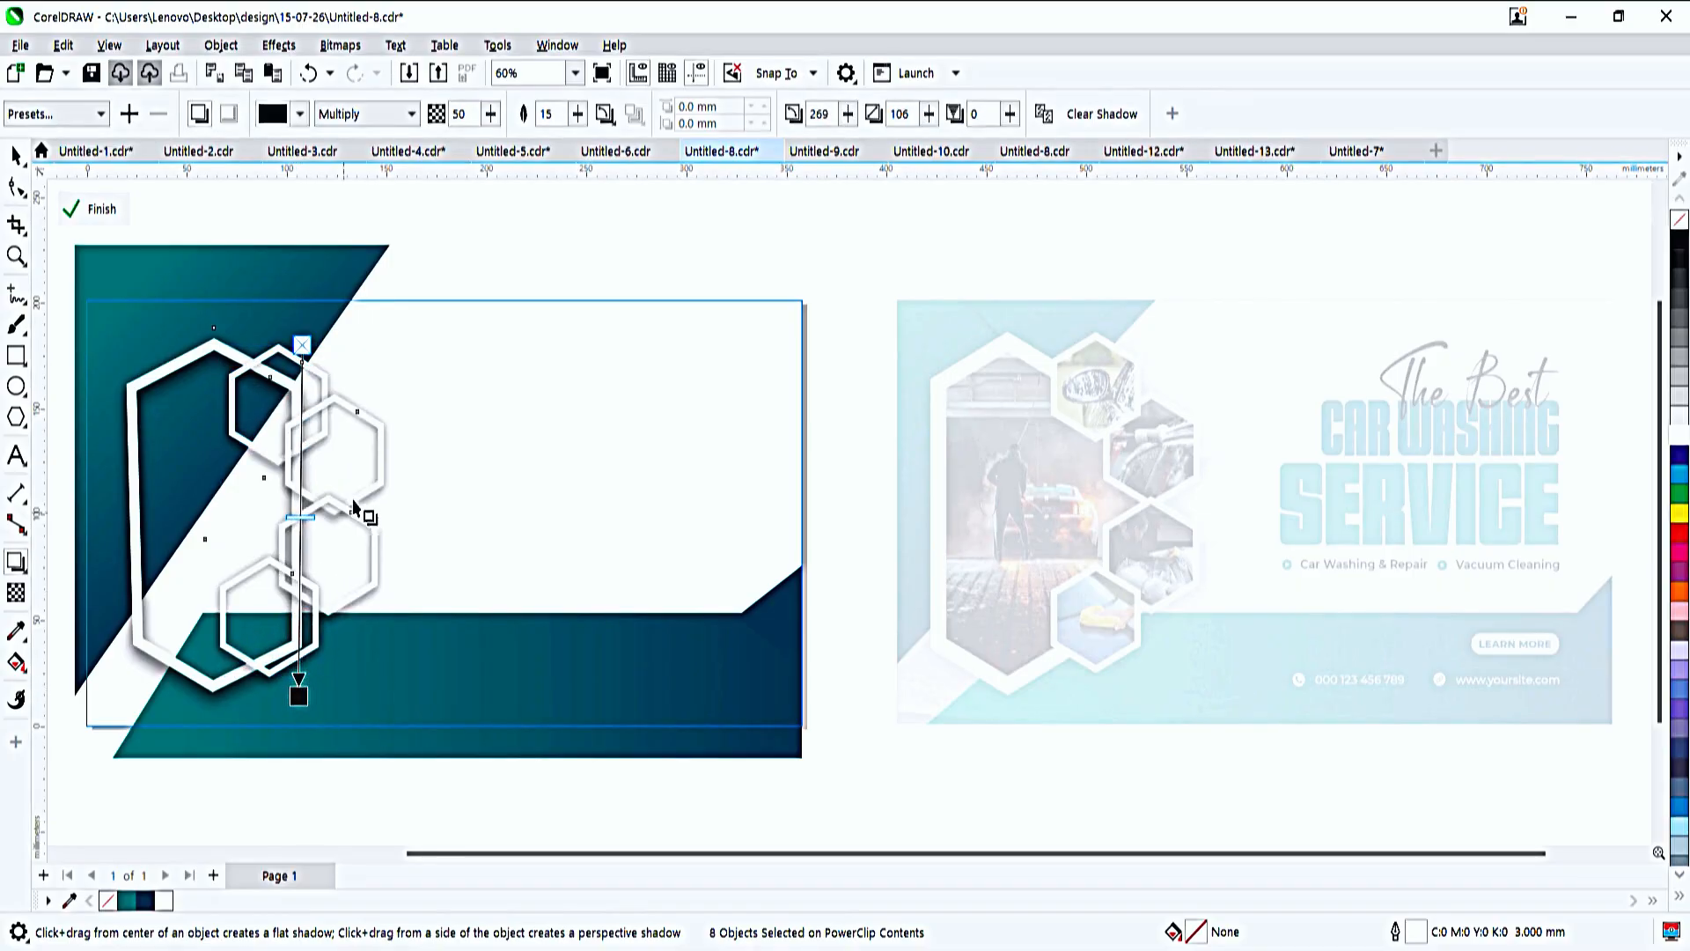
{"action": "key", "text": "space"}
{"action": "left_click", "coordinate": [384, 466]}
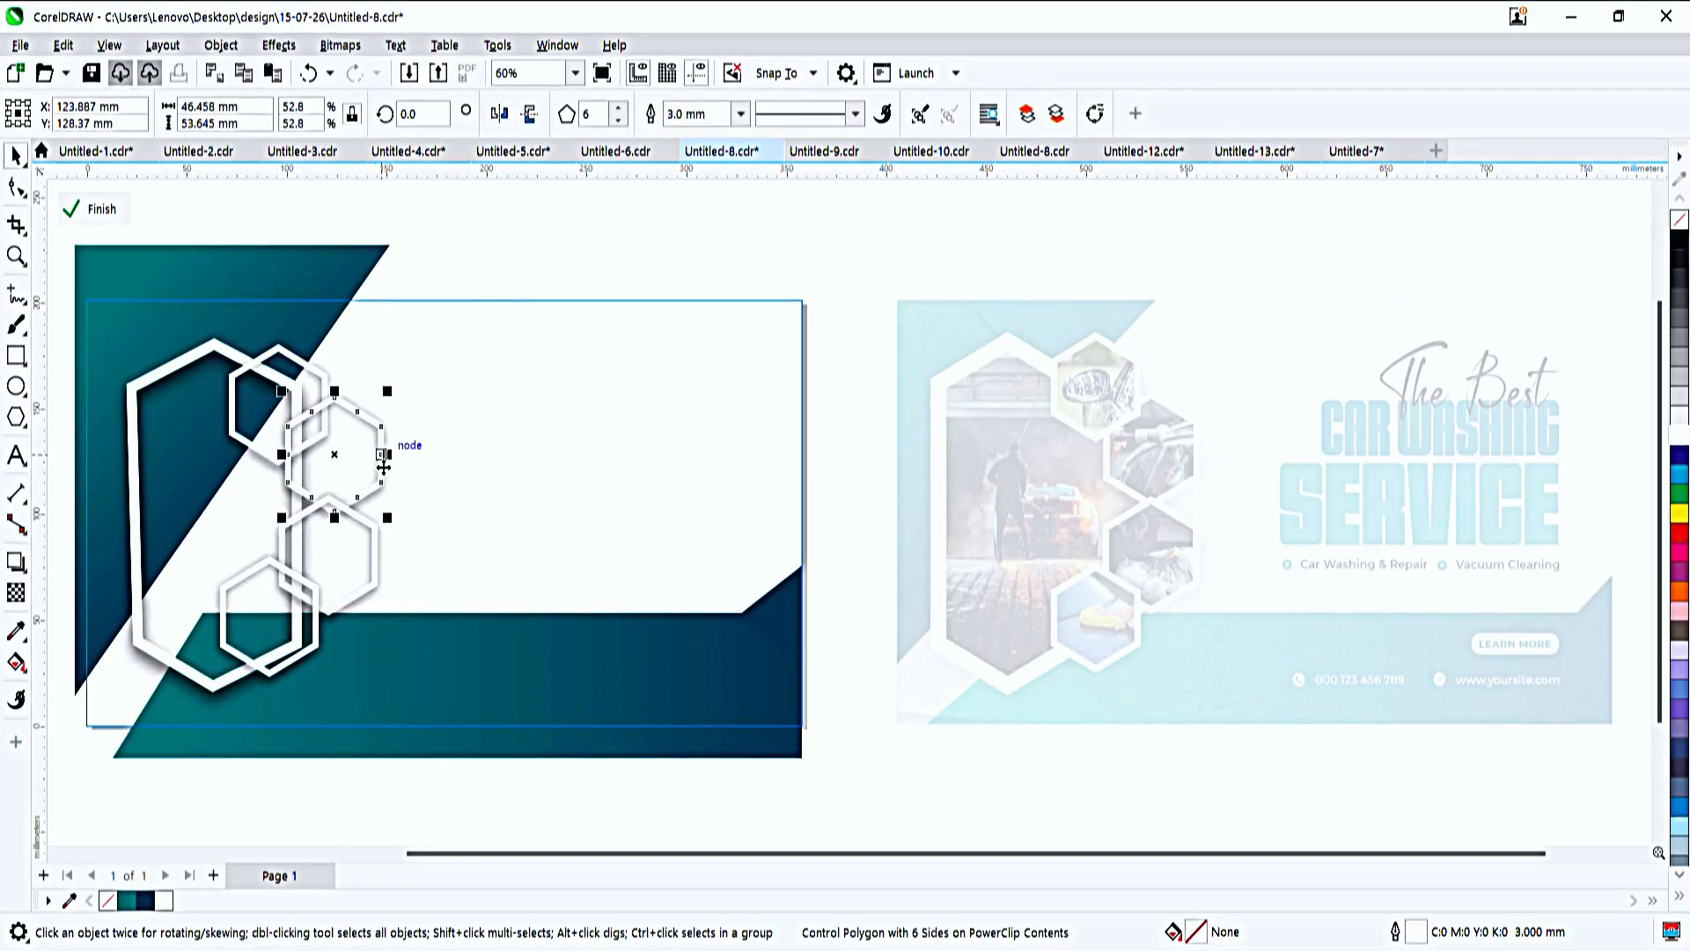
{"action": "left_click_drag", "start_coordinate": [382, 467], "coordinate": [354, 574]}
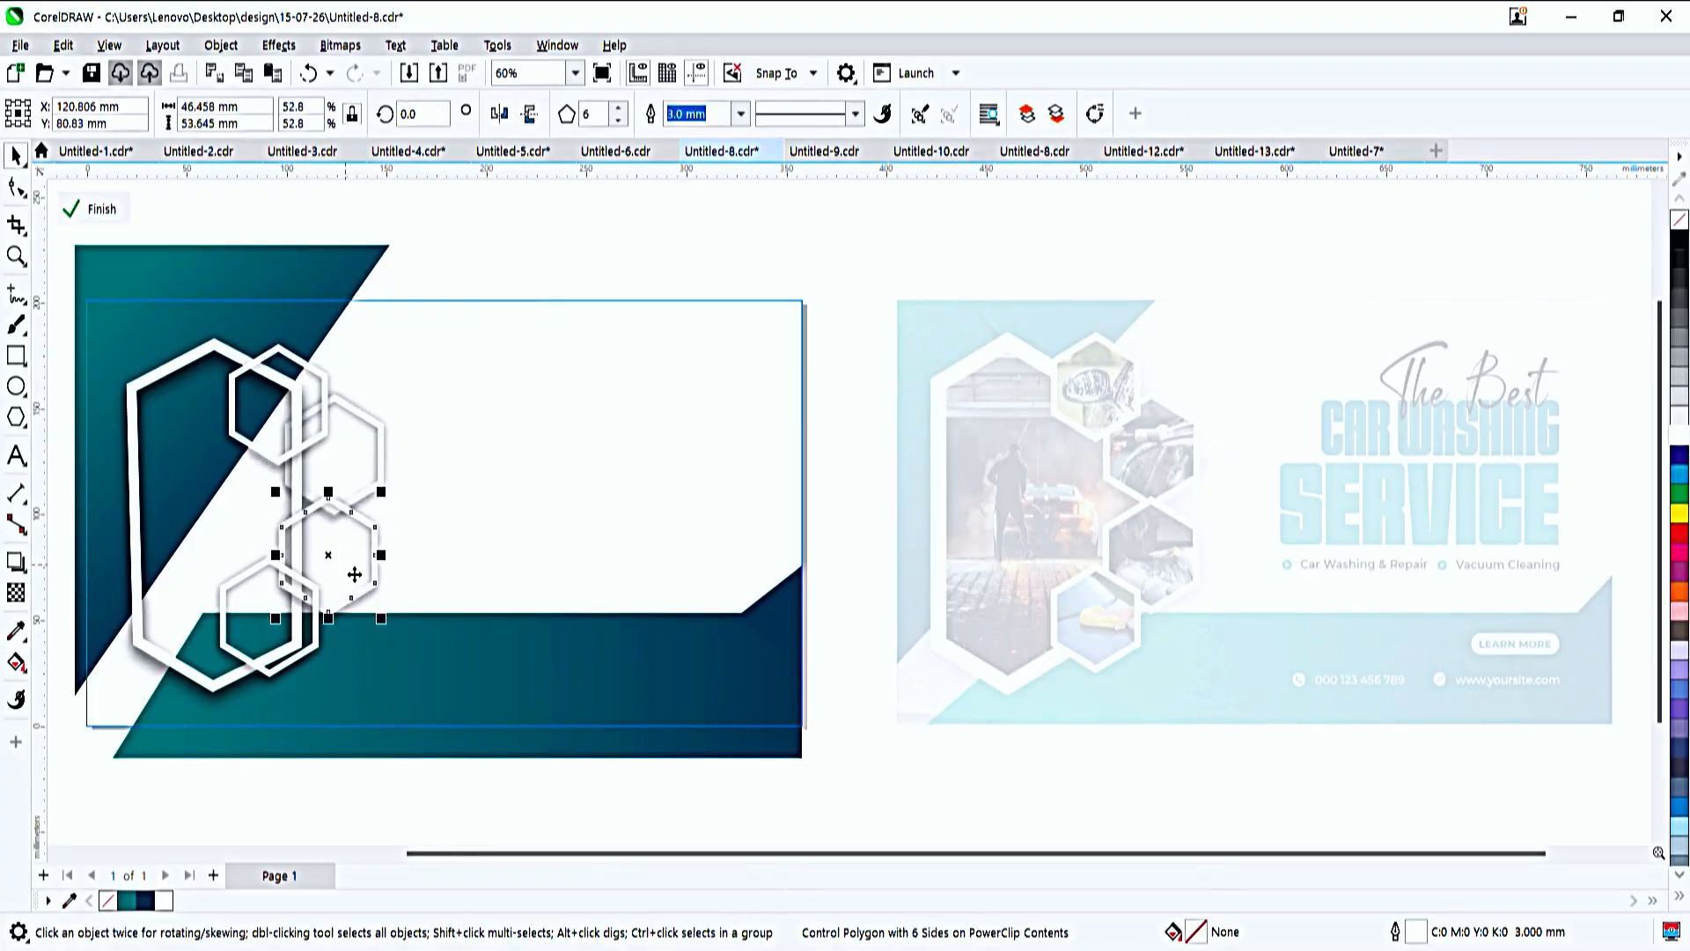
{"action": "key", "text": "ctrl+z"}
{"action": "left_click", "coordinate": [522, 251]}
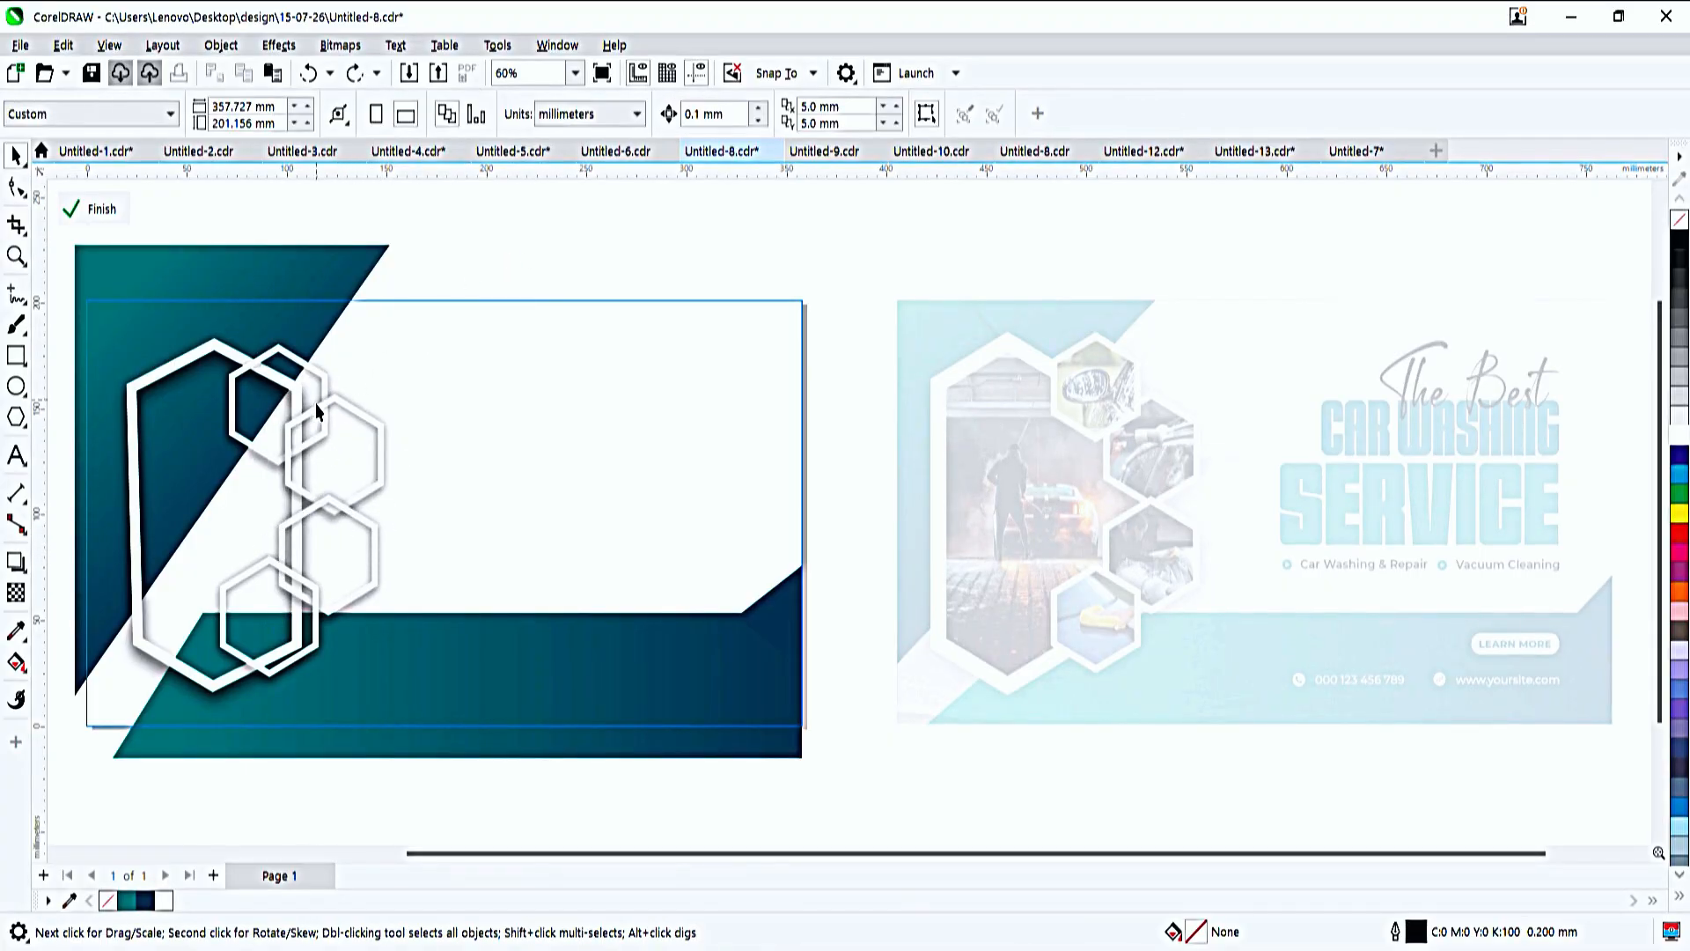
{"action": "left_click", "coordinate": [313, 406]}
{"action": "left_click", "coordinate": [300, 361]}
{"action": "left_click", "coordinate": [361, 495]}
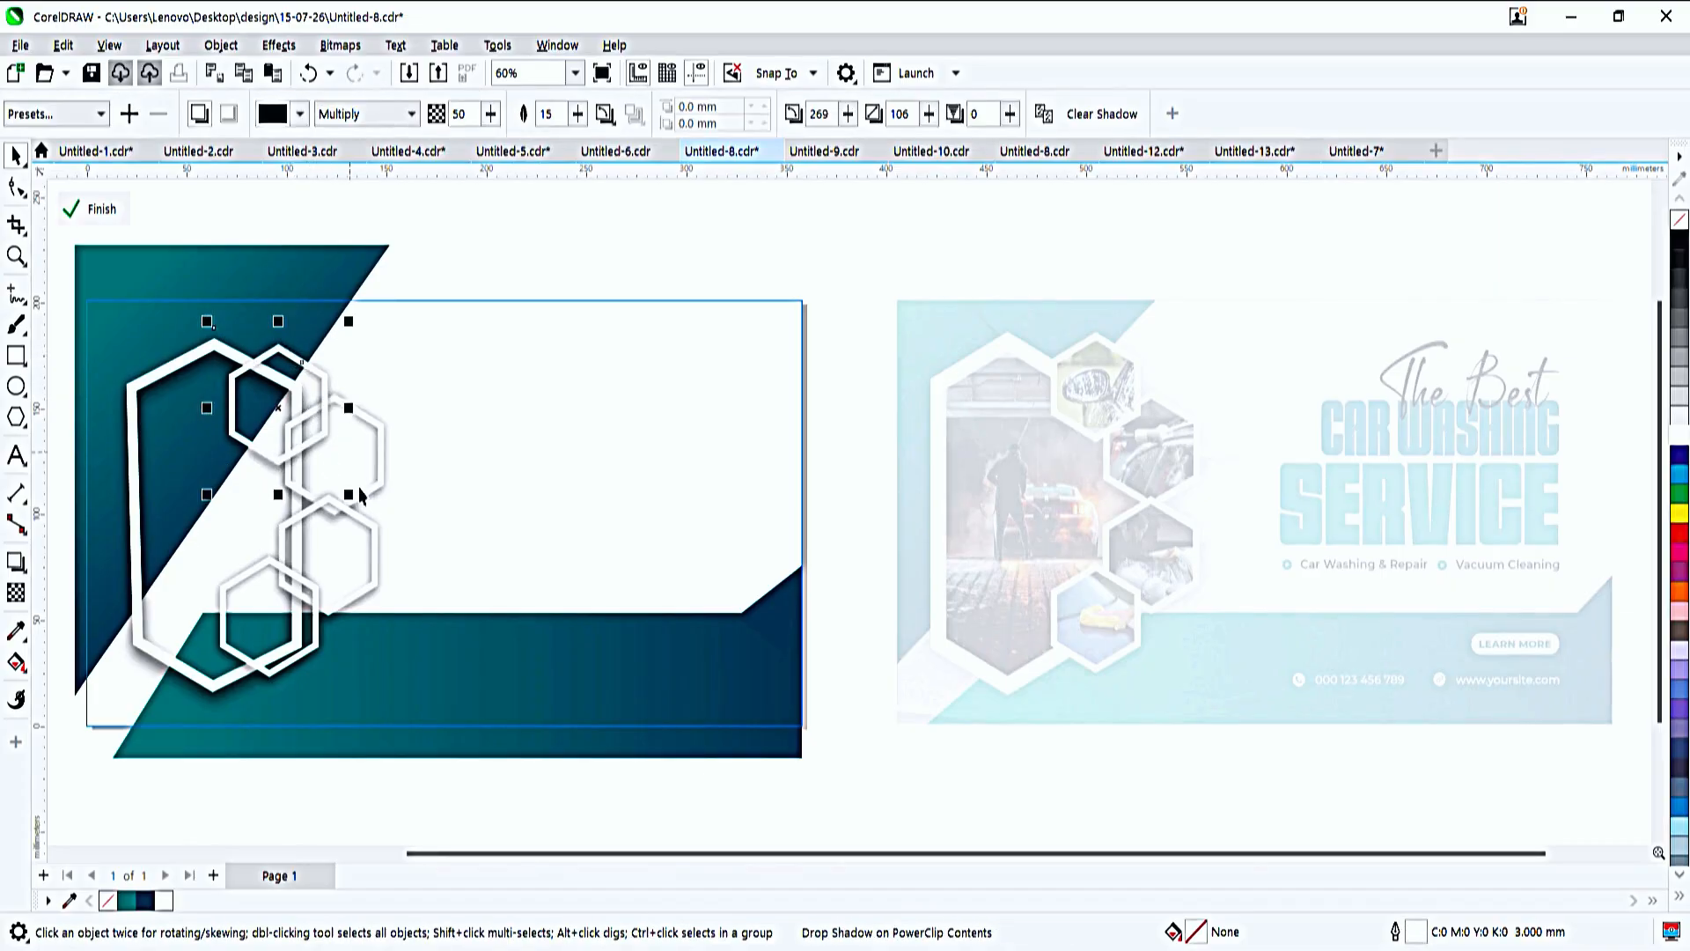
{"action": "left_click", "coordinate": [359, 599]}
{"action": "left_click", "coordinate": [360, 601]}
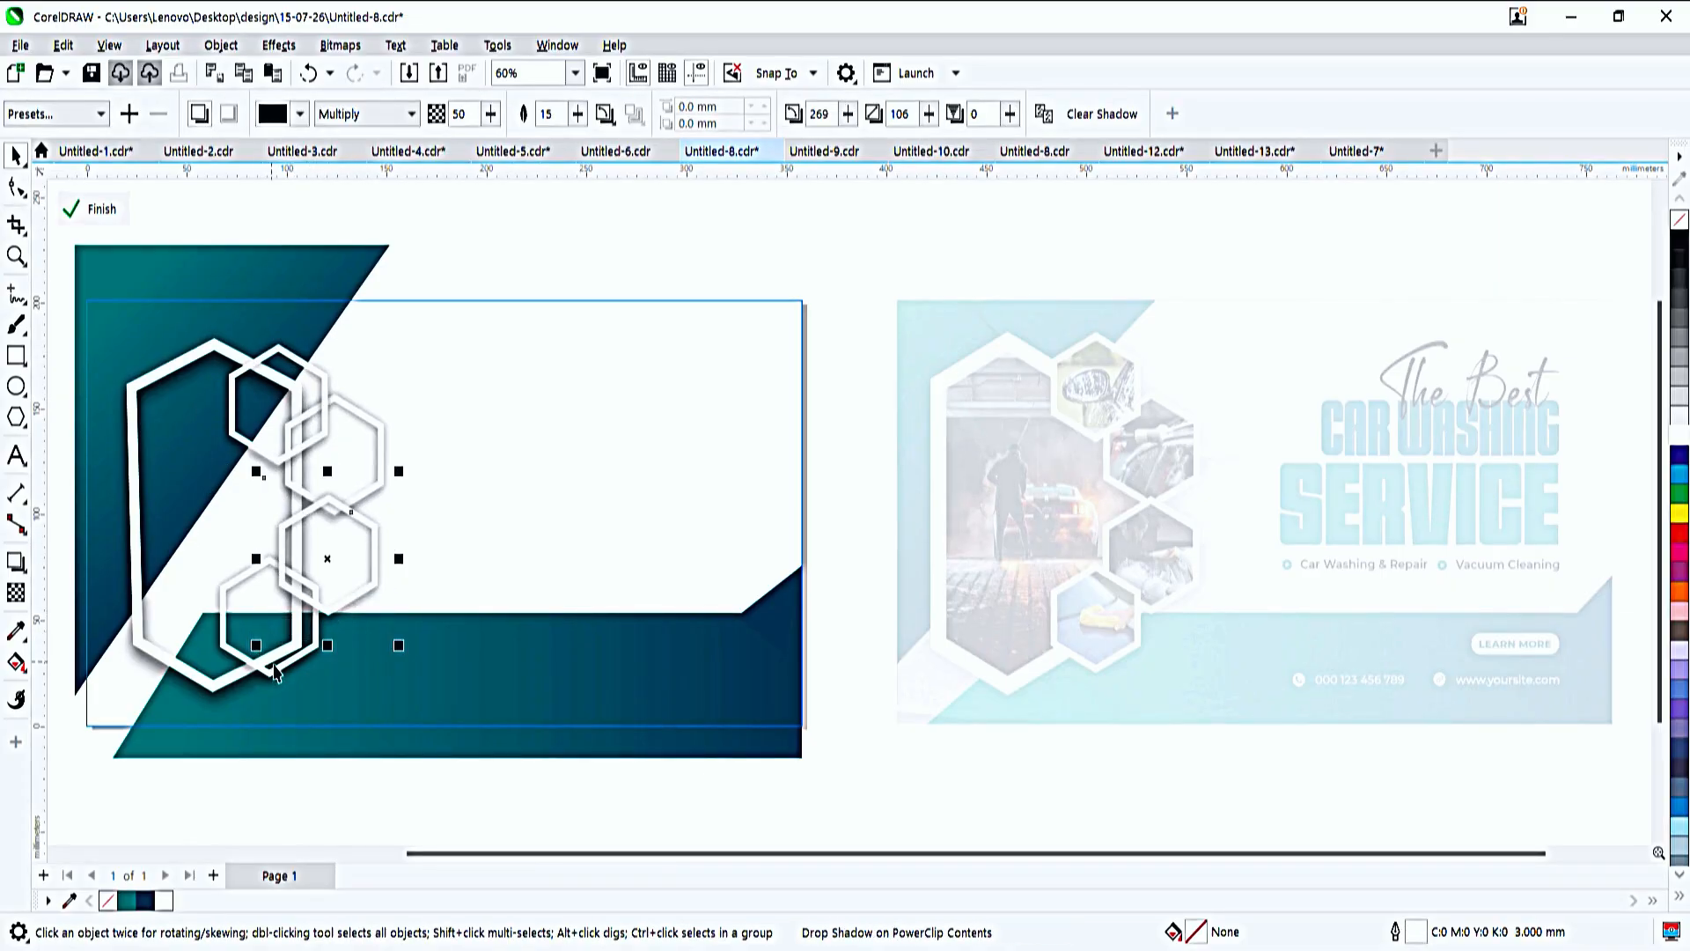
{"action": "left_click", "coordinate": [275, 667]}
{"action": "left_click", "coordinate": [280, 676]}
{"action": "left_click", "coordinate": [588, 267]}
{"action": "left_click", "coordinate": [299, 359]}
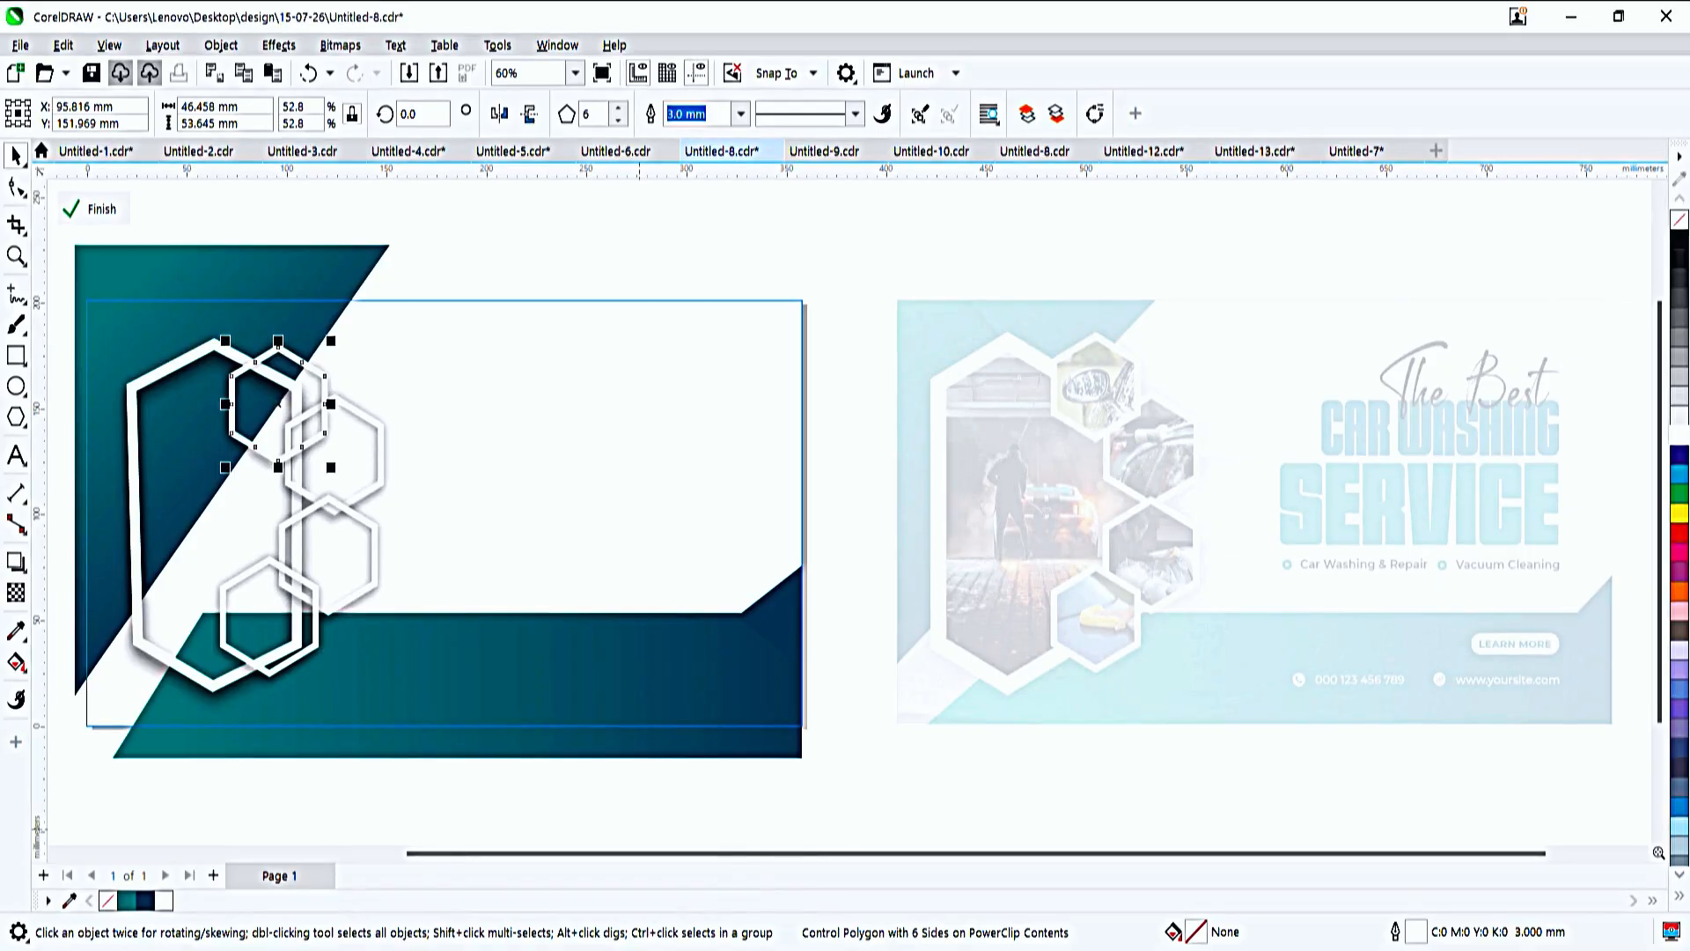
- Paste the engine-cleaning photo and shrink it to about 44 by 43 mm
{"action": "key", "text": "ctrl+v"}
{"action": "left_click_drag", "start_coordinate": [710, 243], "coordinate": [494, 461]}
{"action": "left_click", "coordinate": [347, 465]}
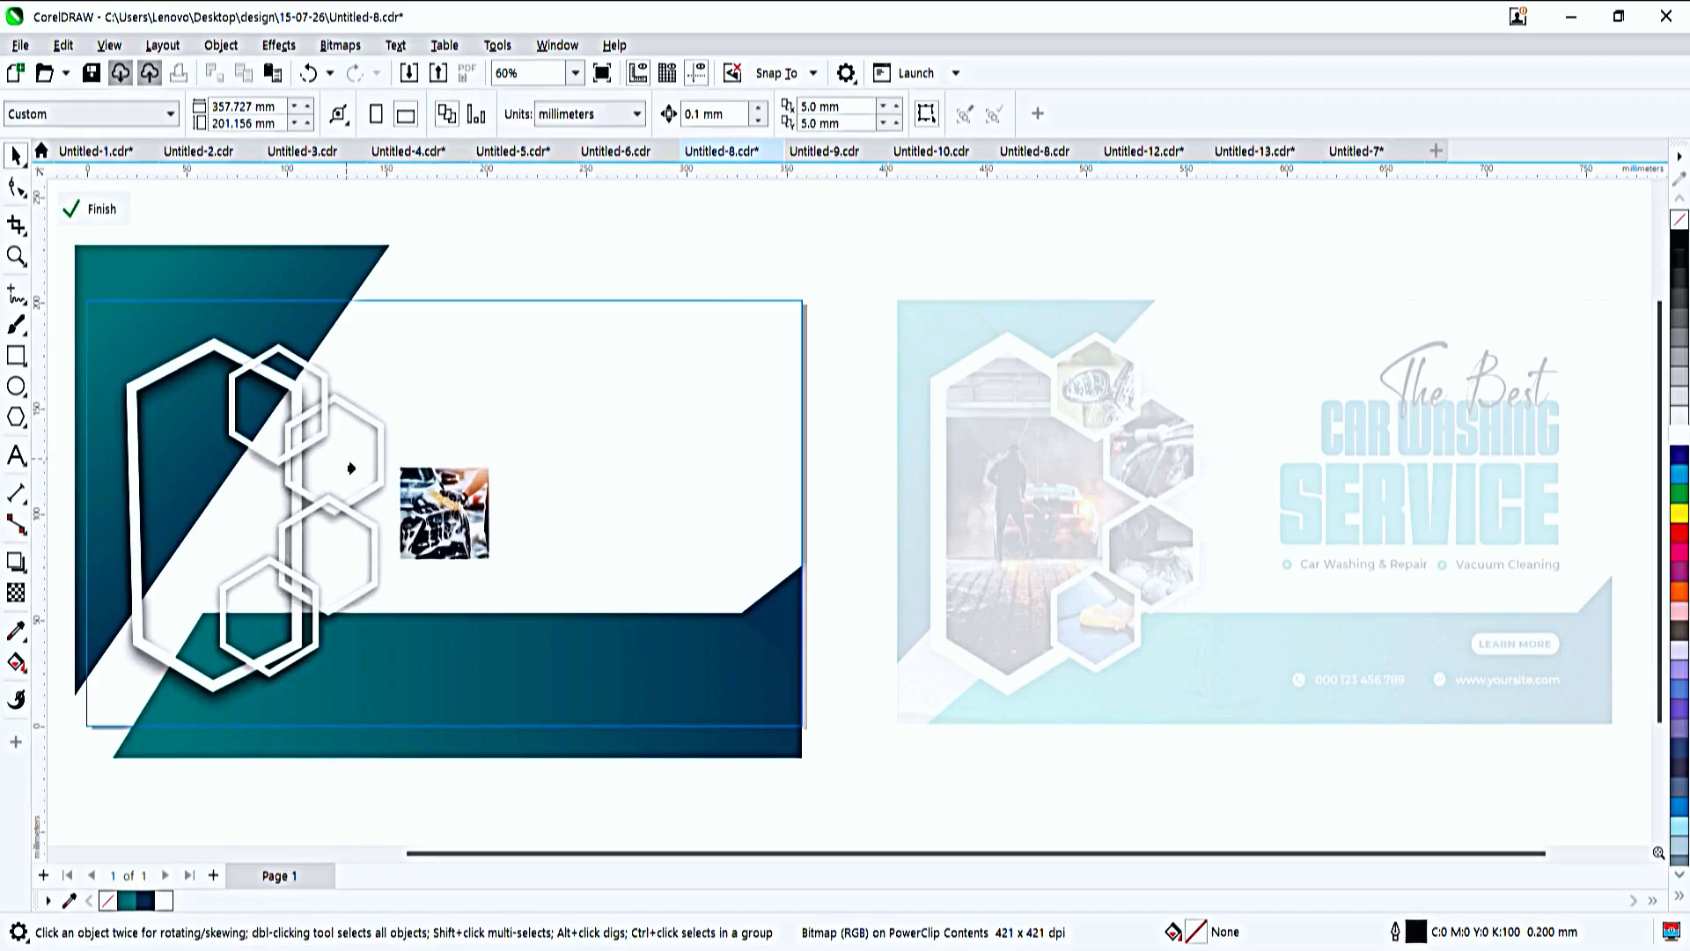
{"action": "left_click", "coordinate": [295, 396], "text": "ctrl"}
{"action": "key", "text": "ctrl+z"}
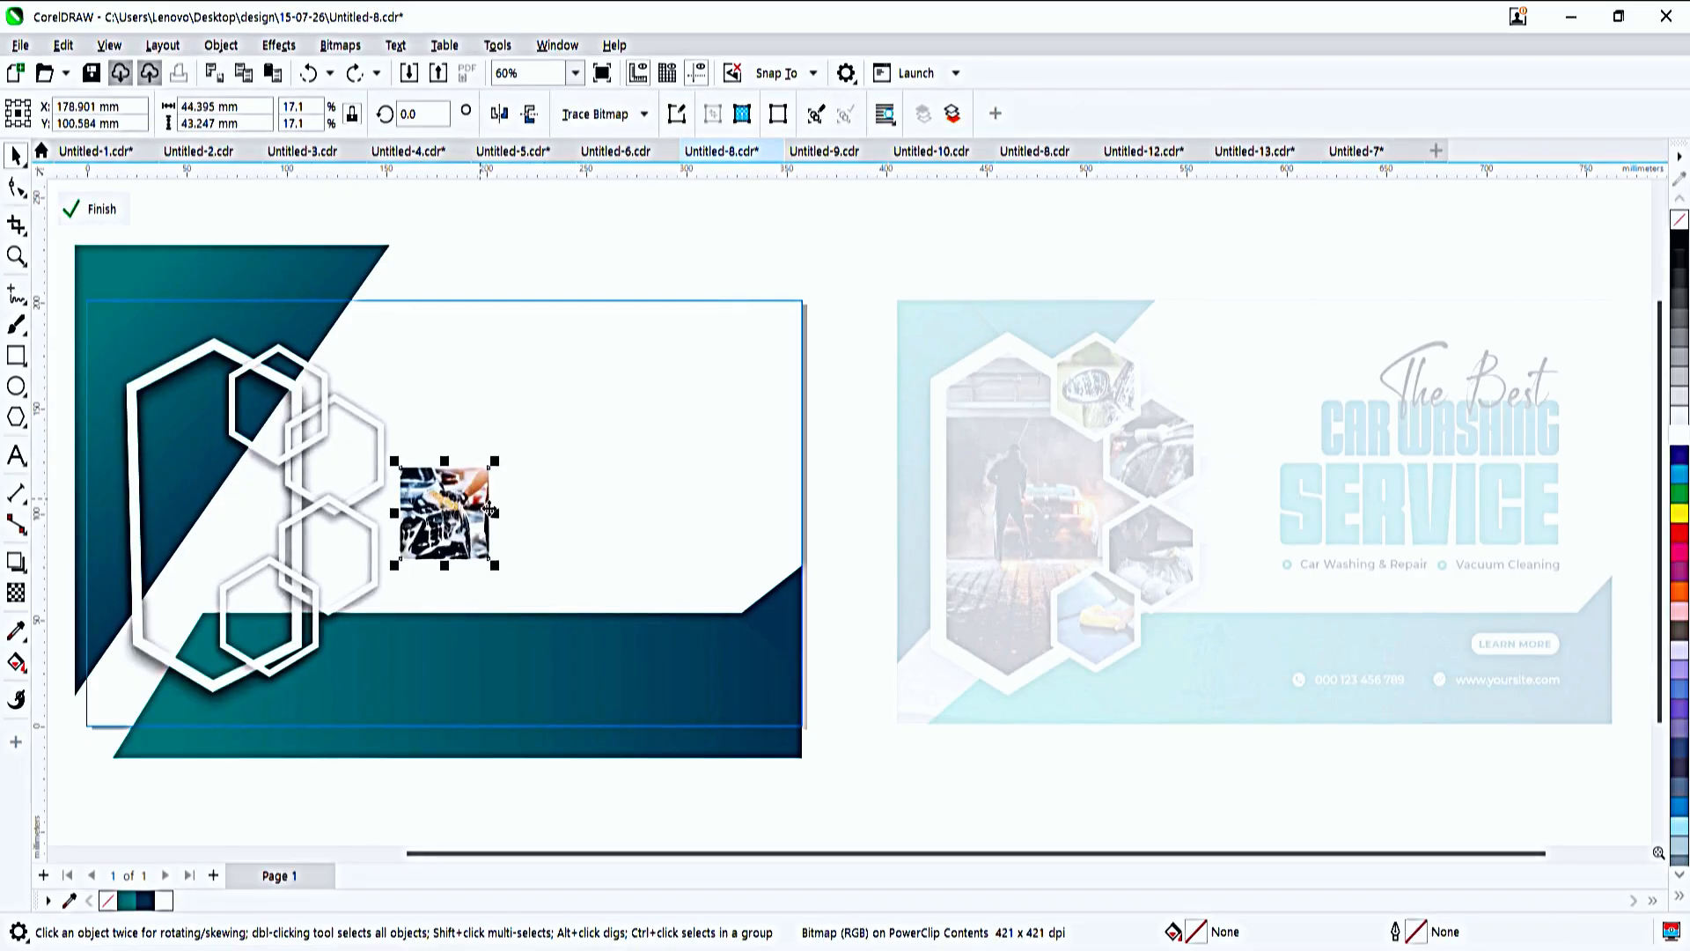
- PowerClip the engine-cleaning photo inside the uppermost small hexagon
{"action": "key", "text": "alt+j"}
{"action": "key", "text": "w"}
{"action": "key", "text": "p"}
{"action": "left_click", "coordinate": [323, 393]}
- Paste the photo of the man washing a car, shrink it to about 57 mm and PowerClip it into the second small hexagon
{"action": "key", "text": "ctrl+v"}
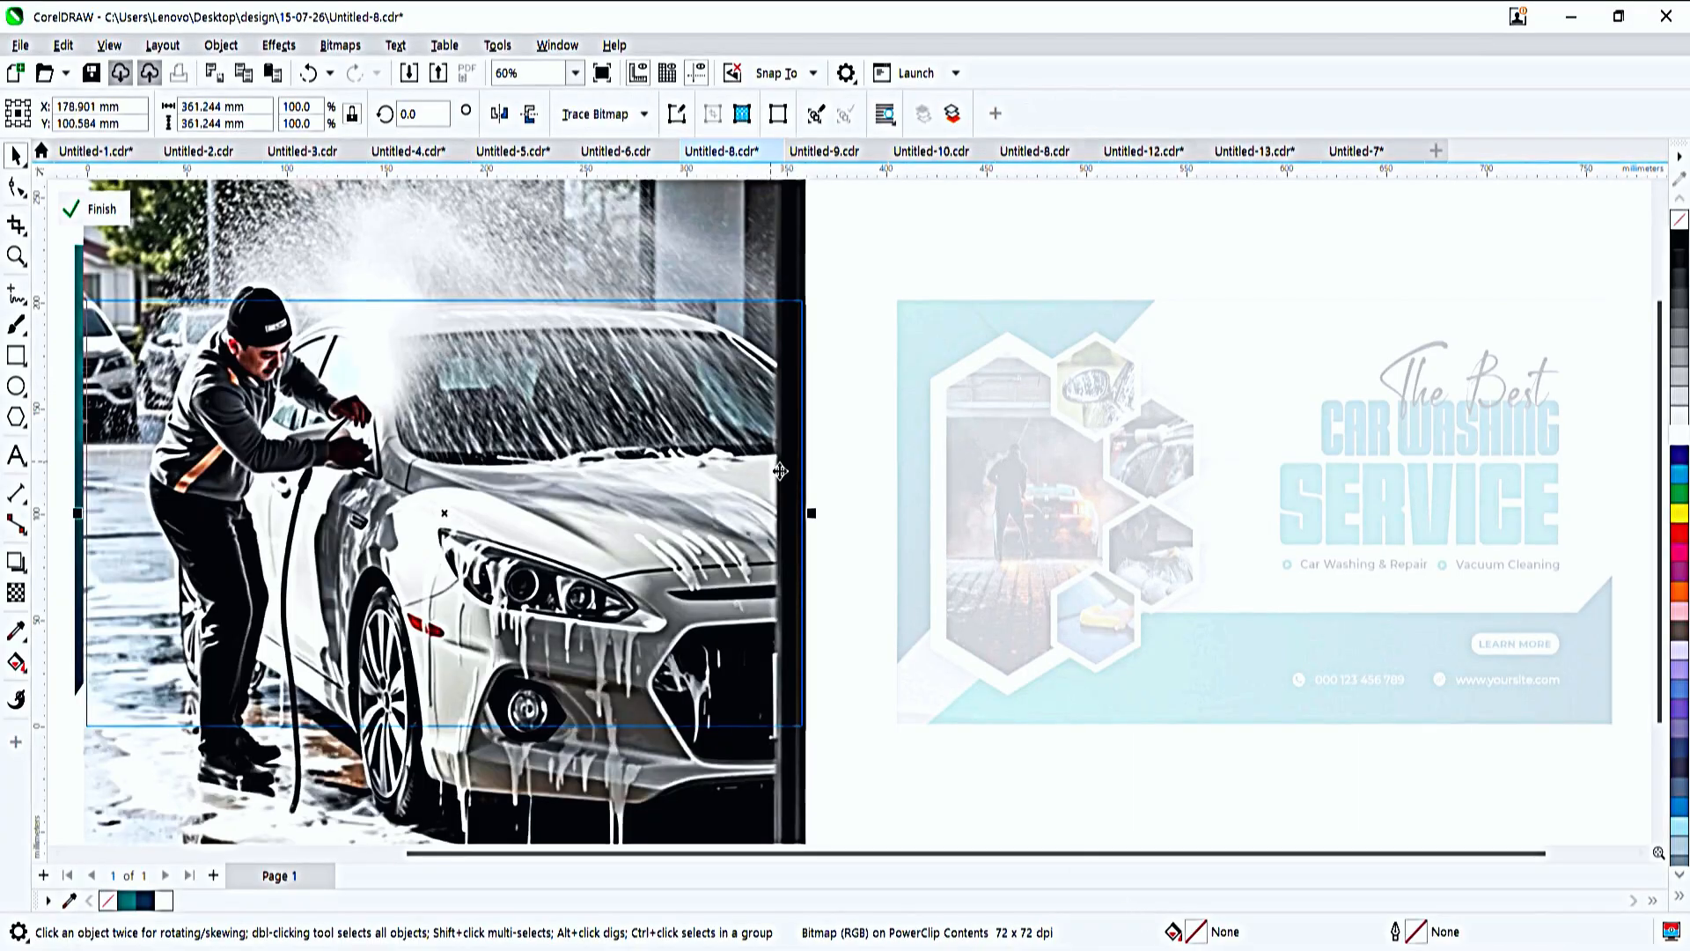
{"action": "scroll", "coordinate": [779, 471], "scroll_direction": "down", "scroll_amount": 1}
{"action": "left_click_drag", "start_coordinate": [825, 190], "coordinate": [573, 459]}
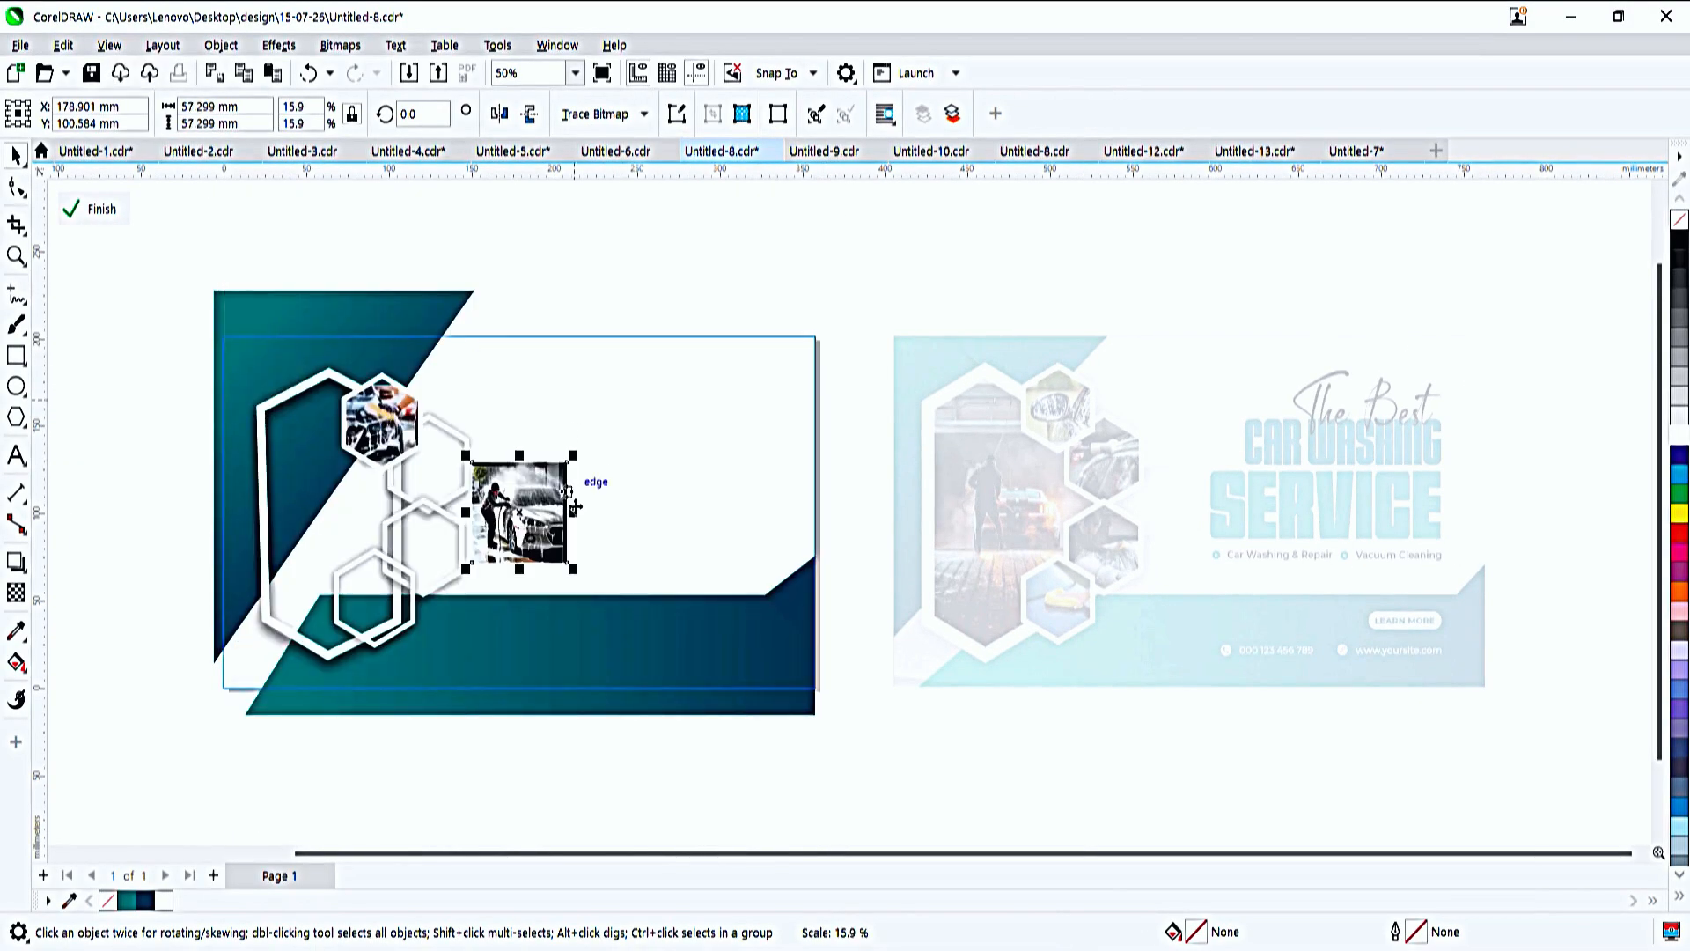
{"action": "left_click_drag", "start_coordinate": [546, 517], "coordinate": [664, 385]}
{"action": "key", "text": "alt+j"}
{"action": "key", "text": "w"}
{"action": "key", "text": "p"}
{"action": "left_click", "coordinate": [465, 481]}
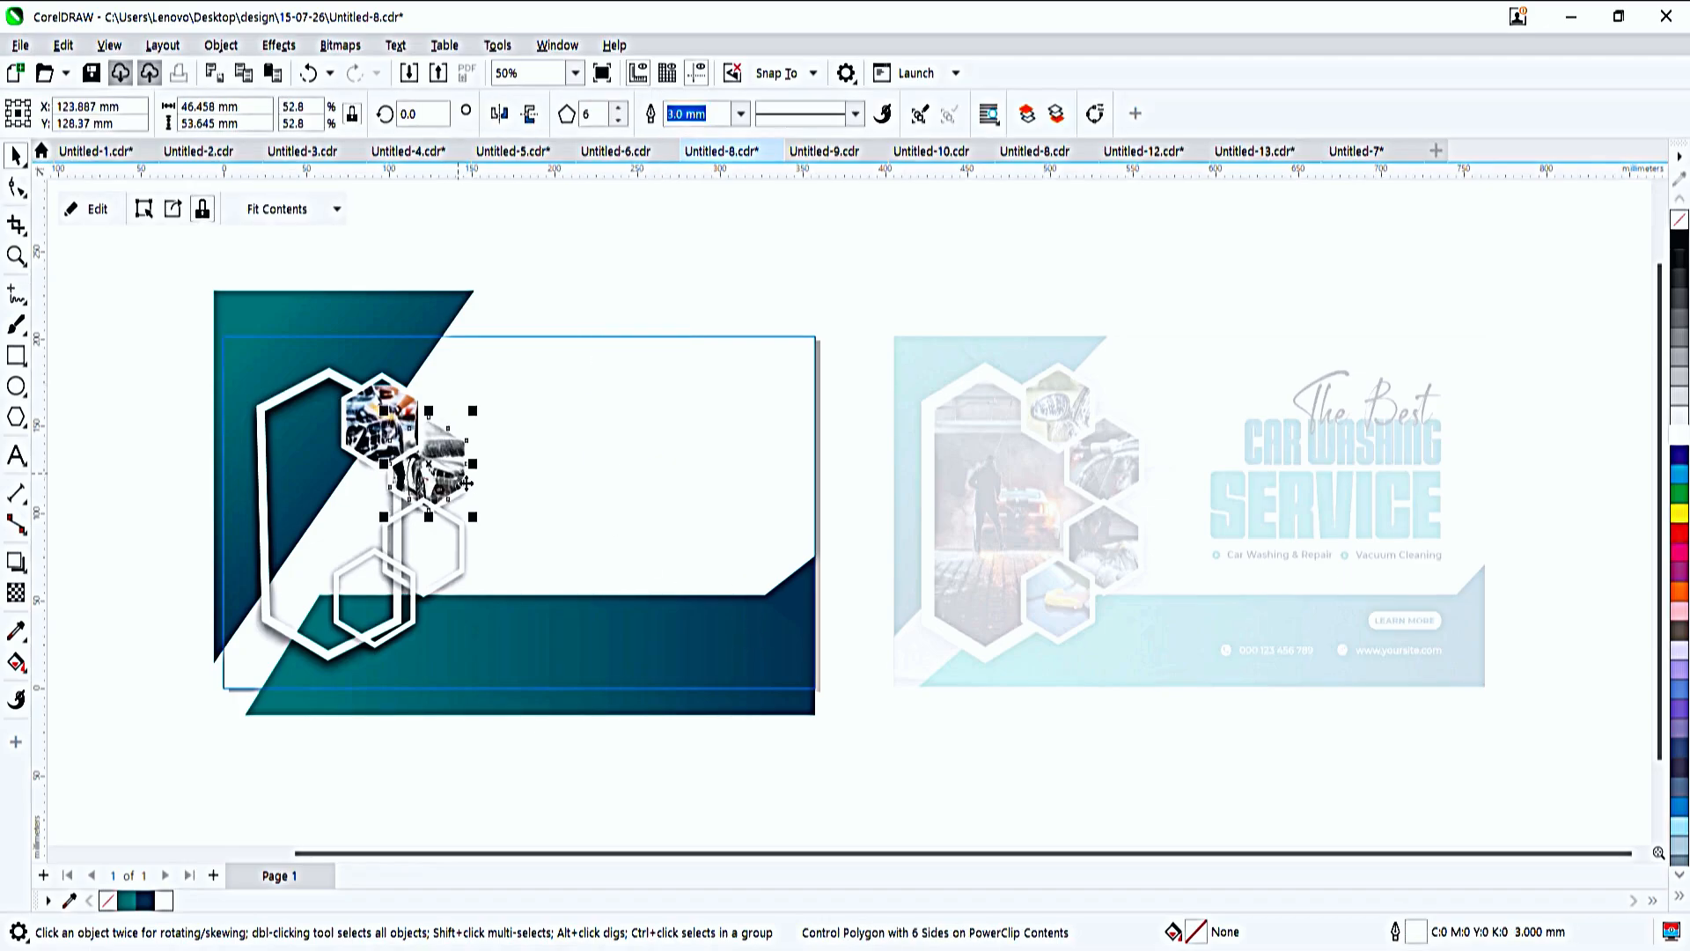
- Bring in the wheel-washing photo from the other window, shrink it and PowerClip it into the third small hexagon
{"action": "key", "text": "alt+Tab"}
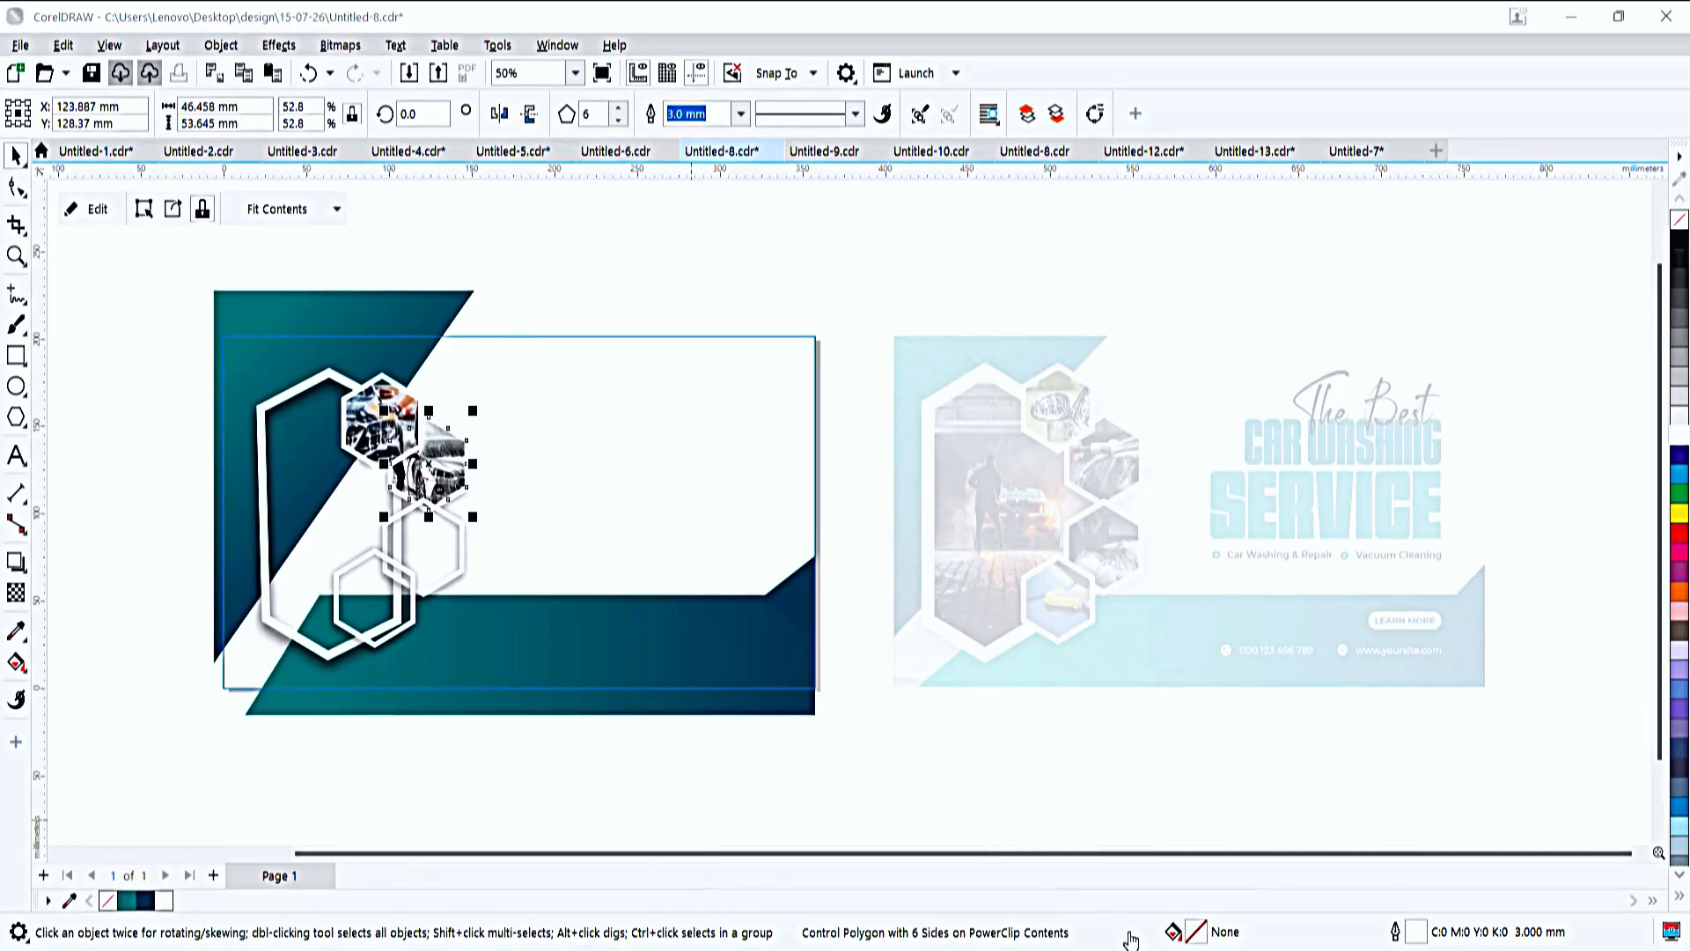
{"action": "key", "text": "alt+Tab"}
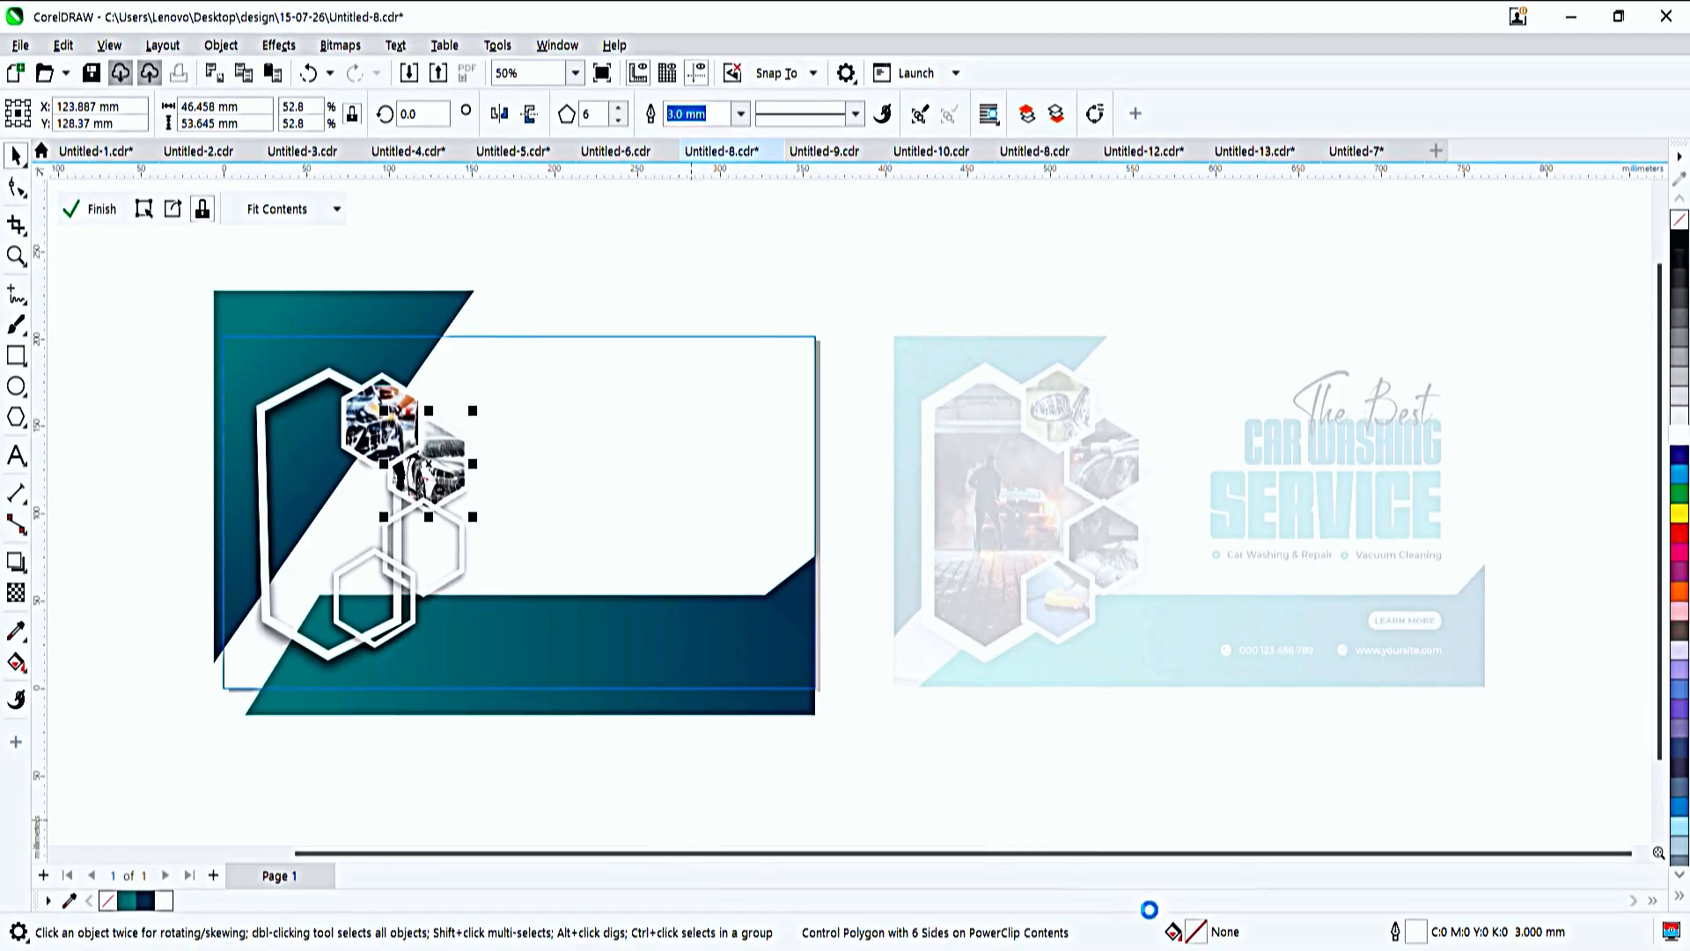
{"action": "key", "text": "ctrl+v"}
{"action": "left_click_drag", "start_coordinate": [760, 252], "coordinate": [597, 429]}
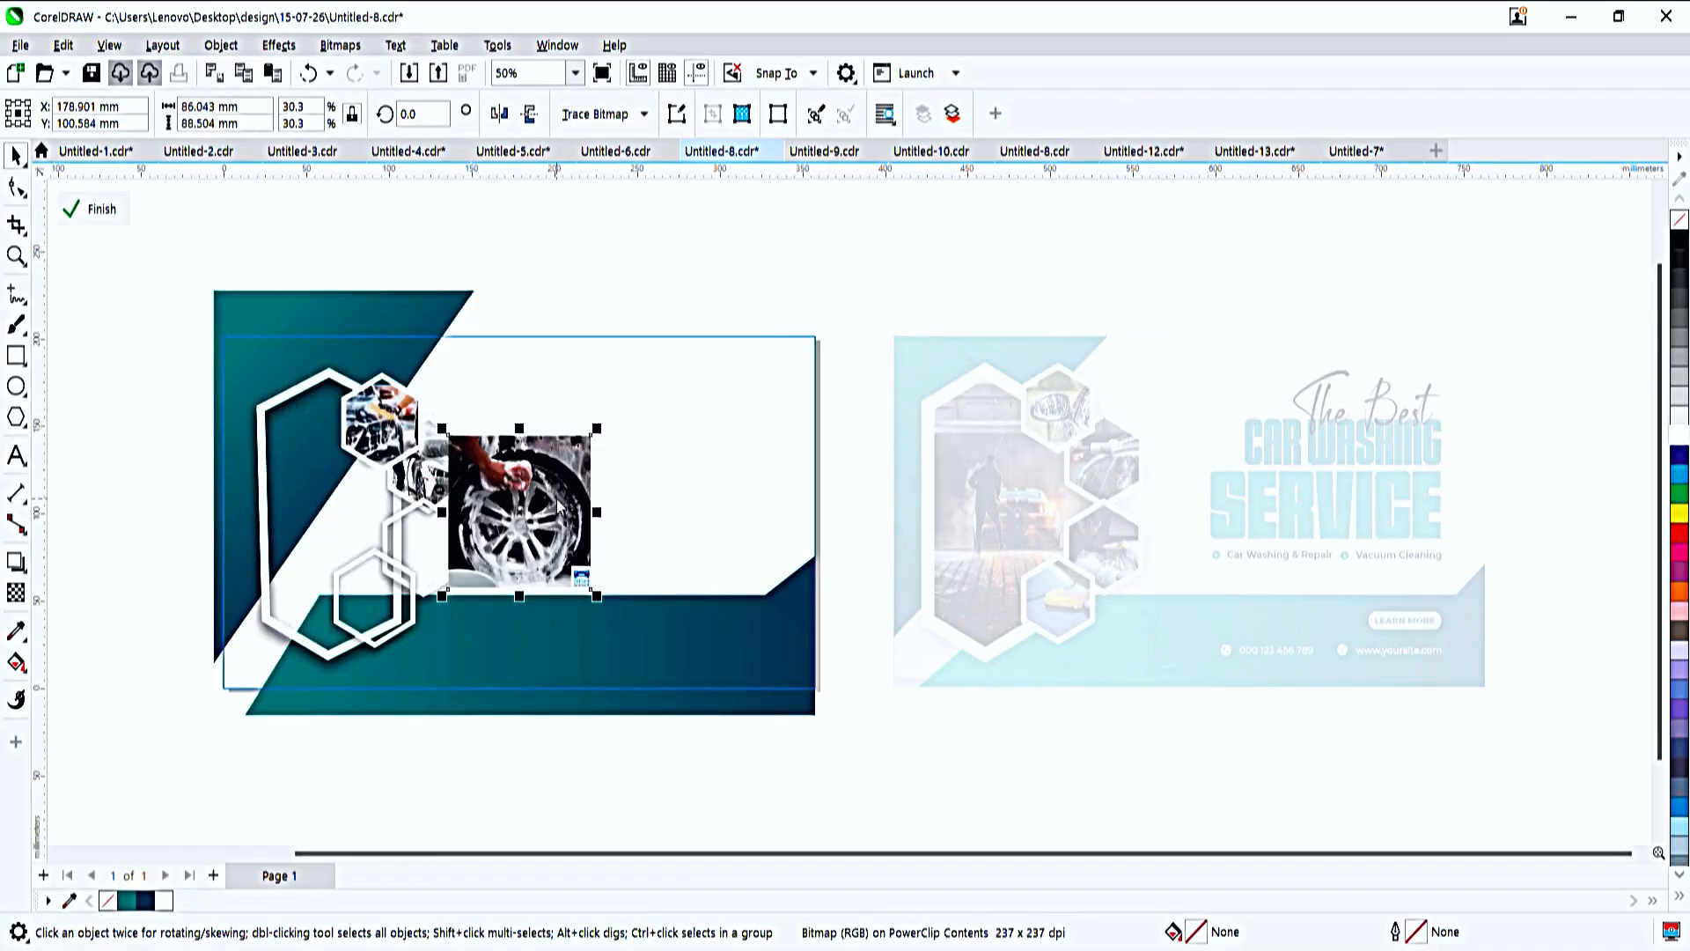
{"action": "left_click_drag", "start_coordinate": [572, 554], "coordinate": [501, 627]}
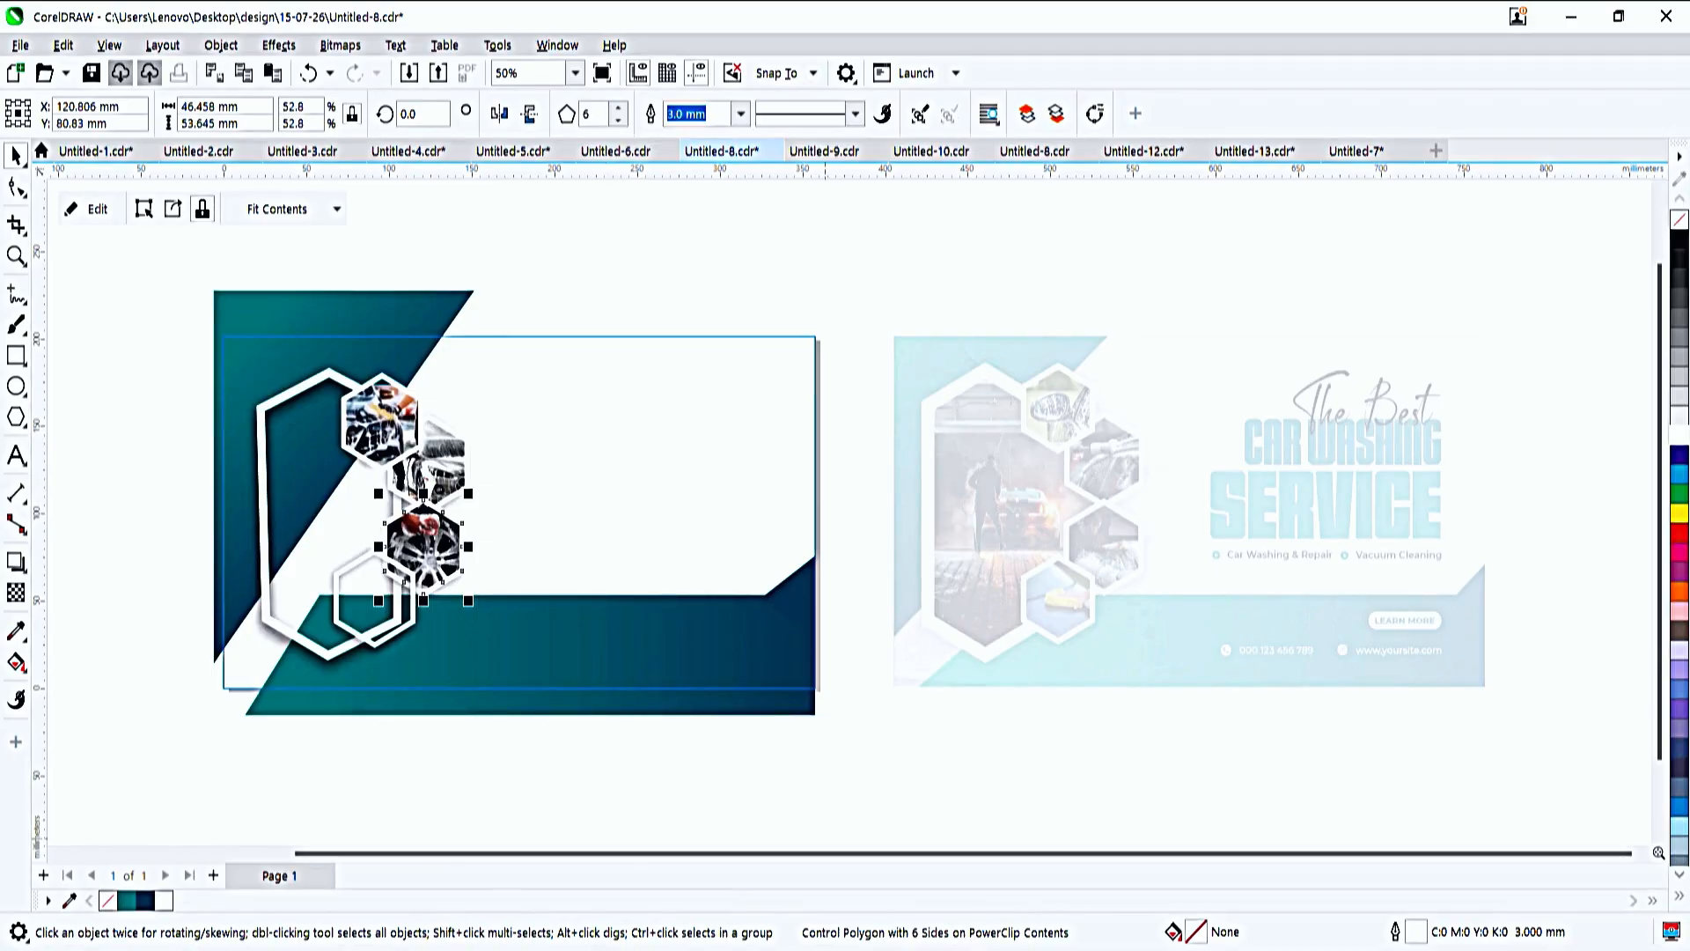
- Bring in the yellow-sponge cleaning photo from the other window and shrink it to about 40 by 40 mm
{"action": "left_click", "coordinate": [952, 861]}
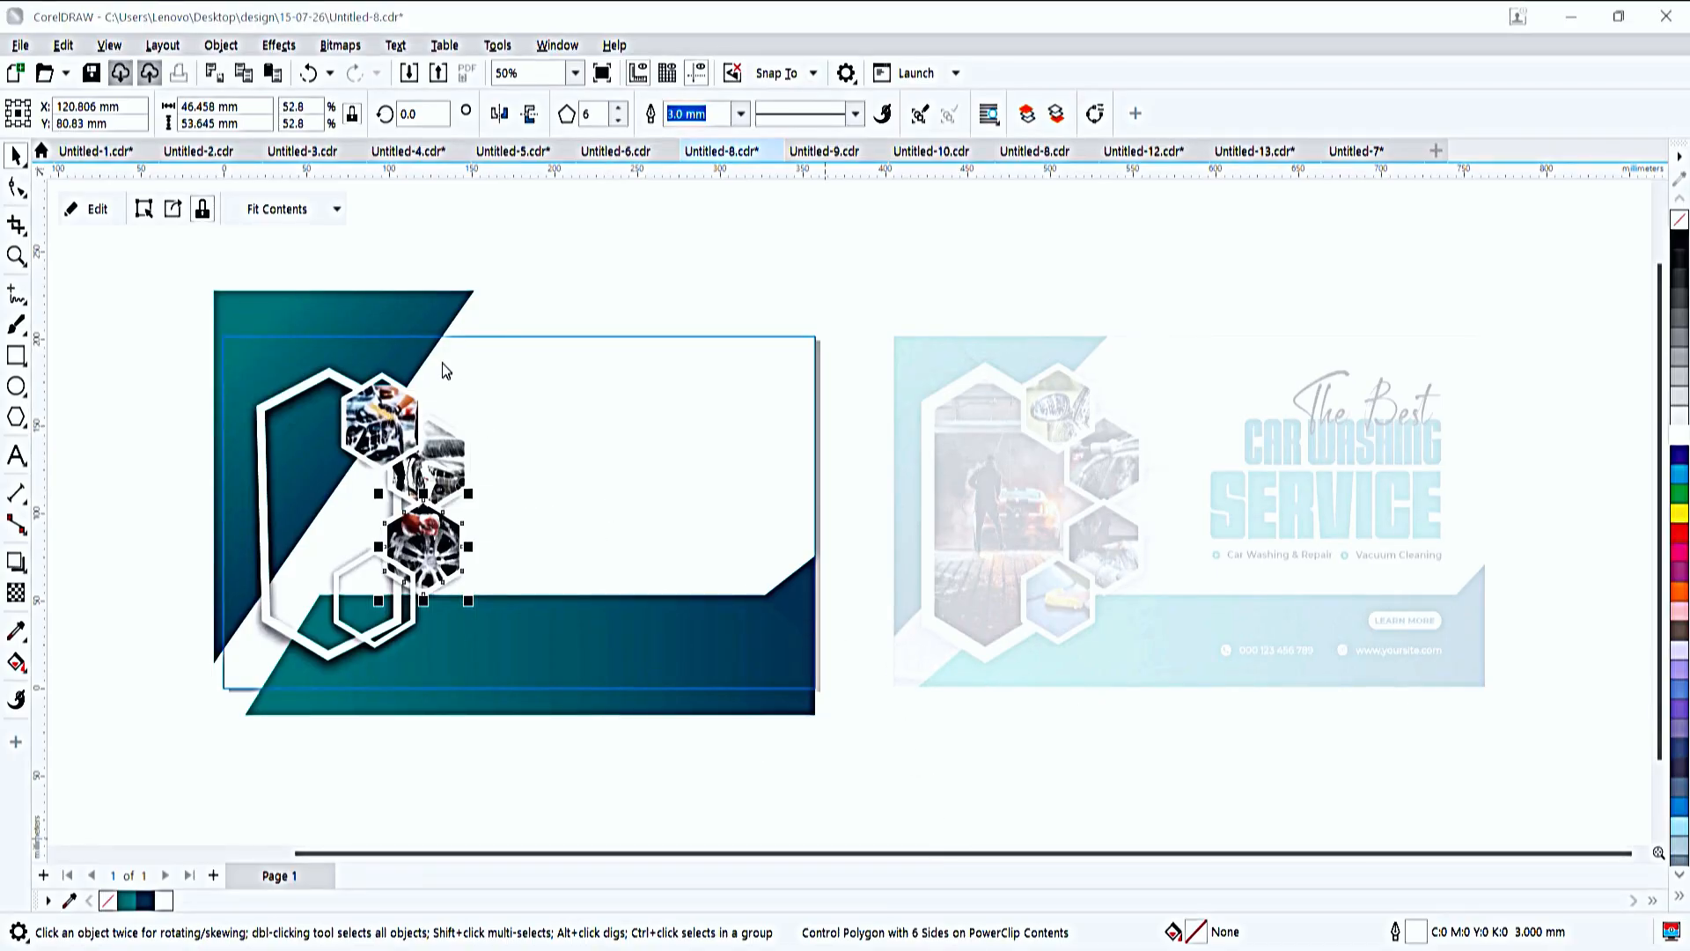
{"action": "left_click", "coordinate": [1091, 948]}
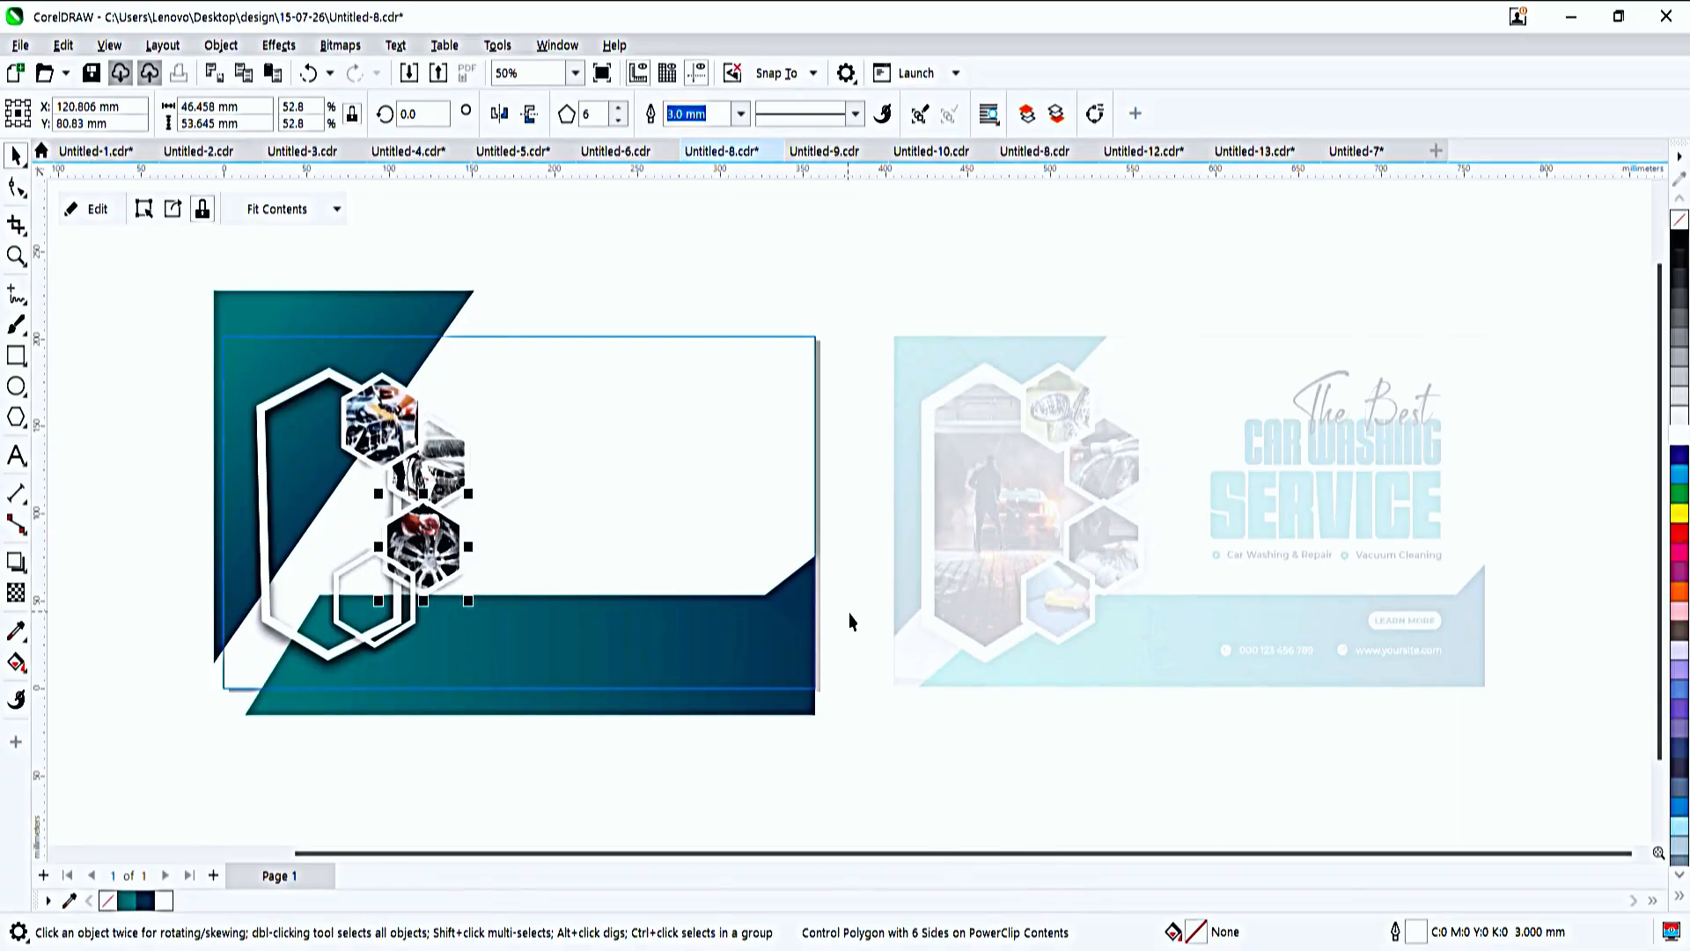
{"action": "key", "text": "ctrl+v"}
{"action": "left_click_drag", "start_coordinate": [702, 322], "coordinate": [559, 472]}
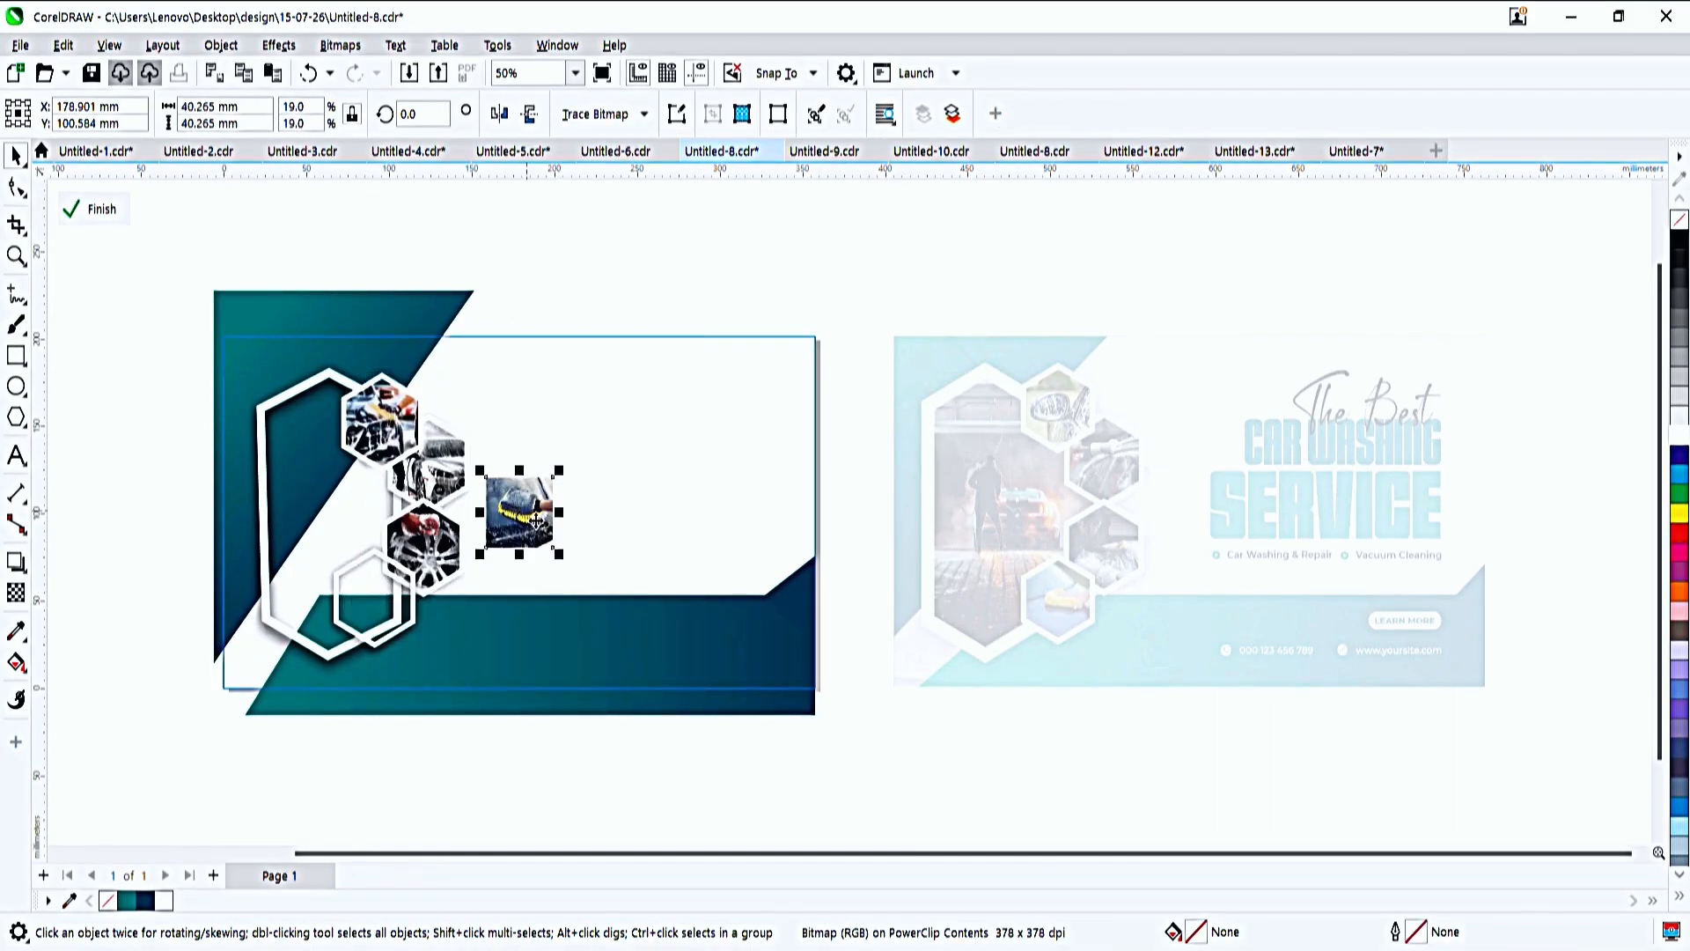
- PowerClip the yellow-sponge photo inside the lowest small hexagon
{"action": "key", "text": "ctrl+1"}
{"action": "left_click", "coordinate": [369, 621]}
{"action": "key", "text": "ctrl+z"}
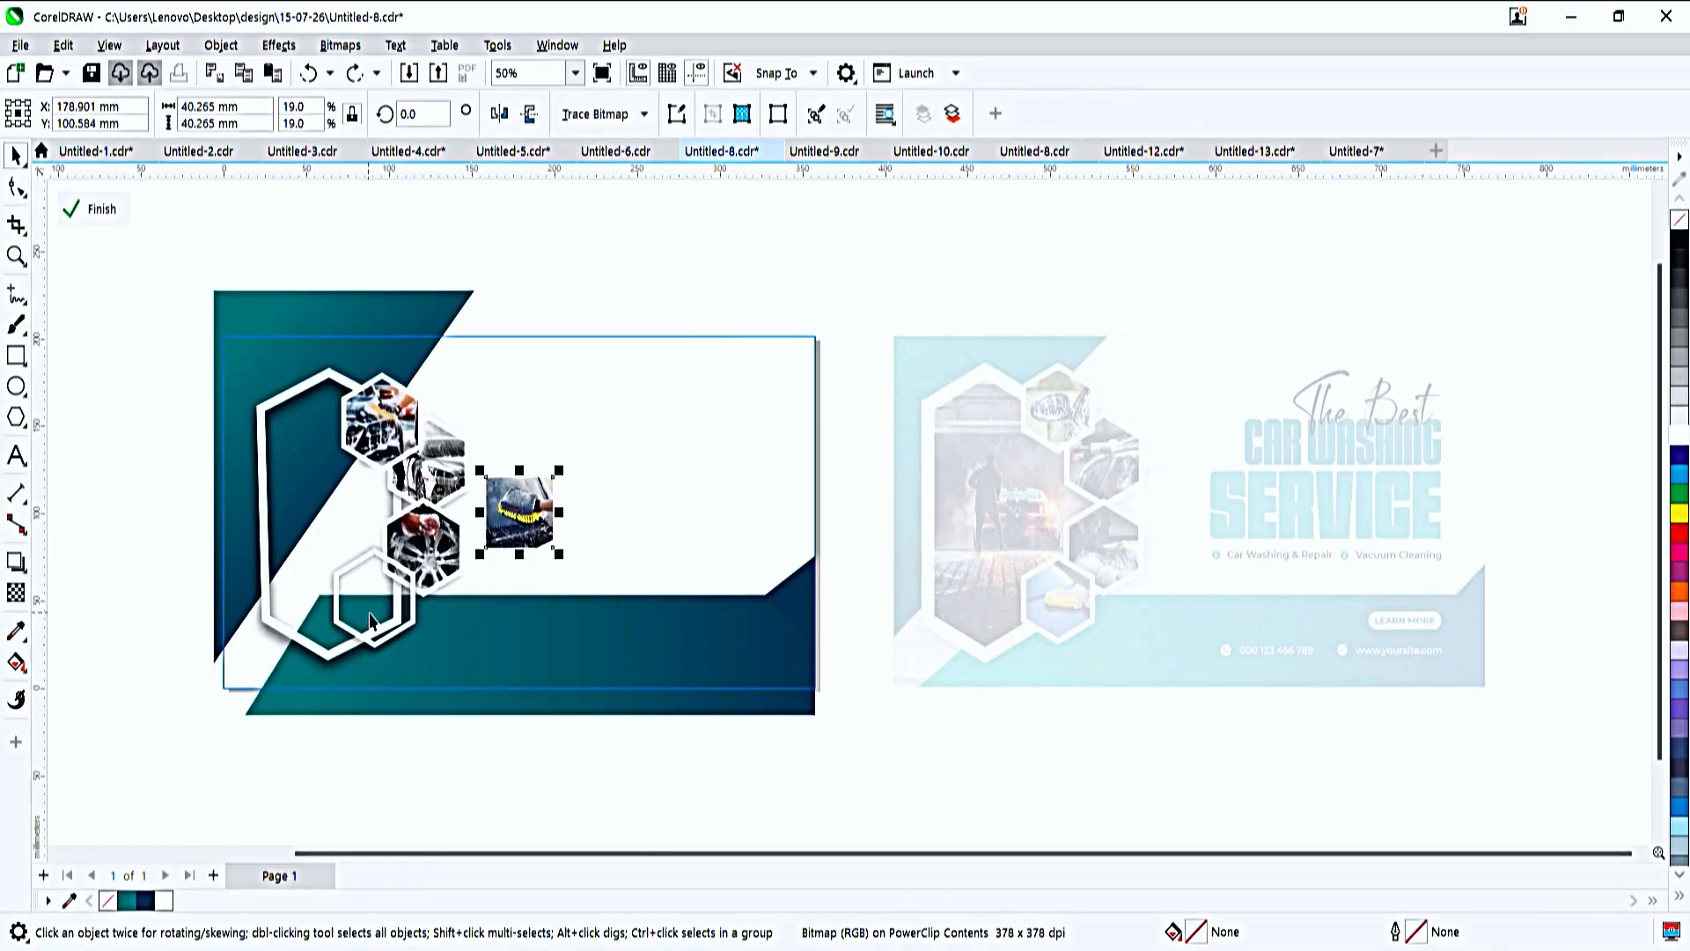
{"action": "key", "text": "ctrl+1"}
{"action": "left_click", "coordinate": [407, 631]}
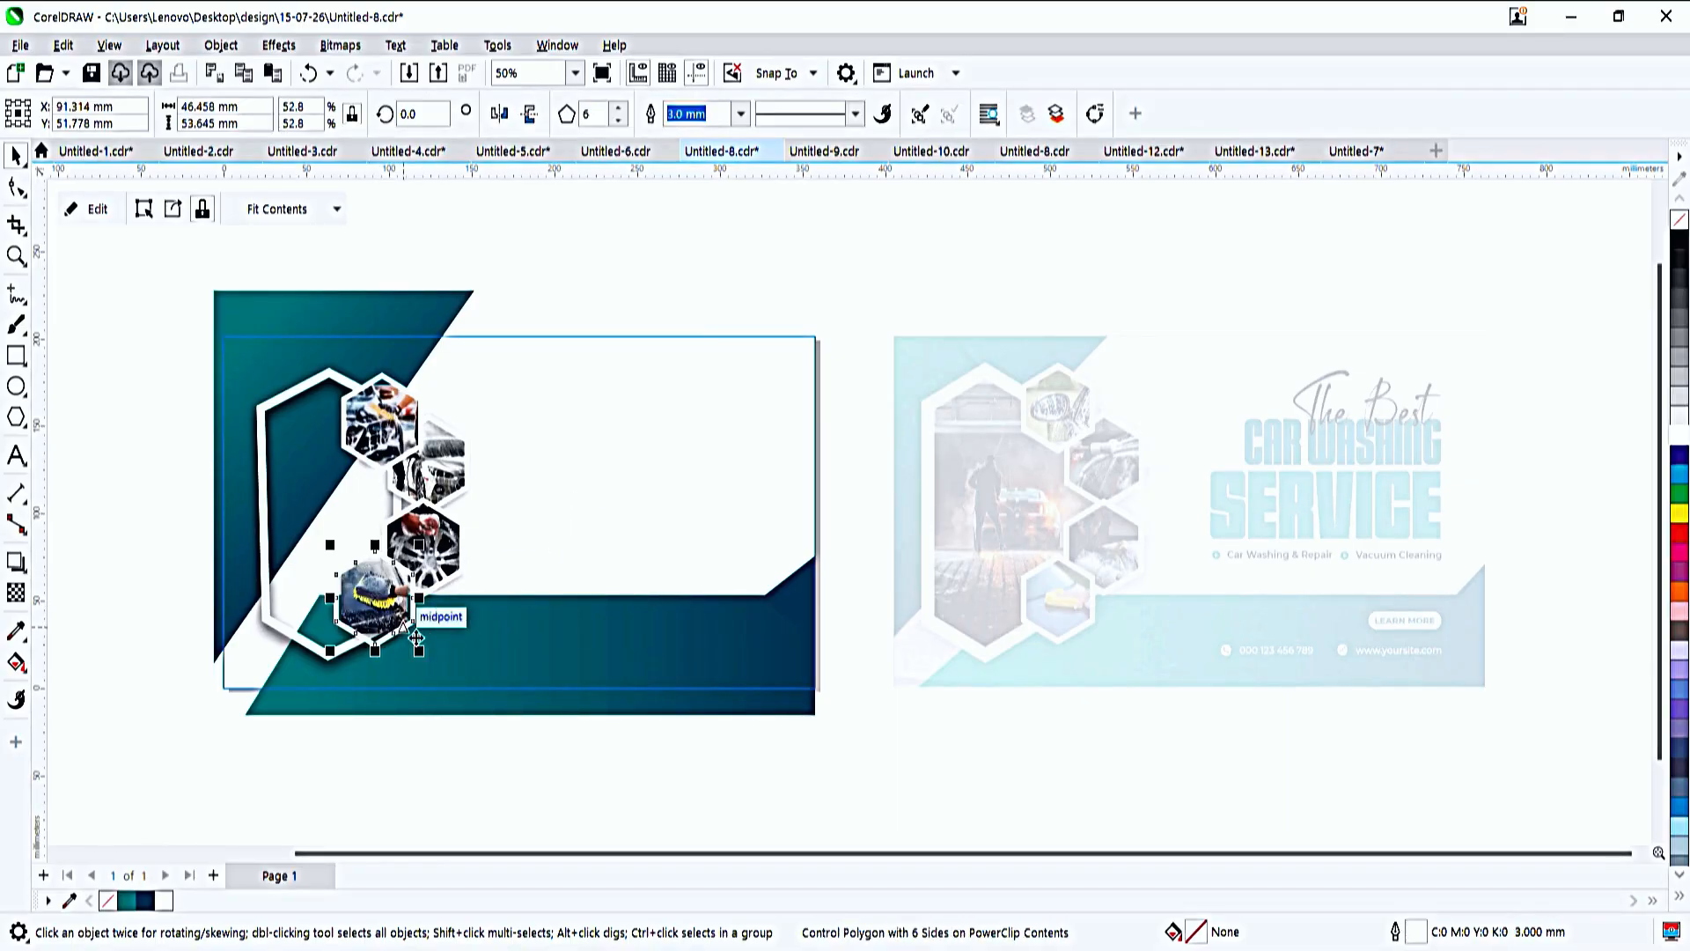
- Bring in the photo of the man foaming an orange car from the other window and shrink it for the large hexagon
{"action": "left_click", "coordinate": [609, 505]}
{"action": "left_click", "coordinate": [323, 459]}
{"action": "key", "text": "alt+Tab"}
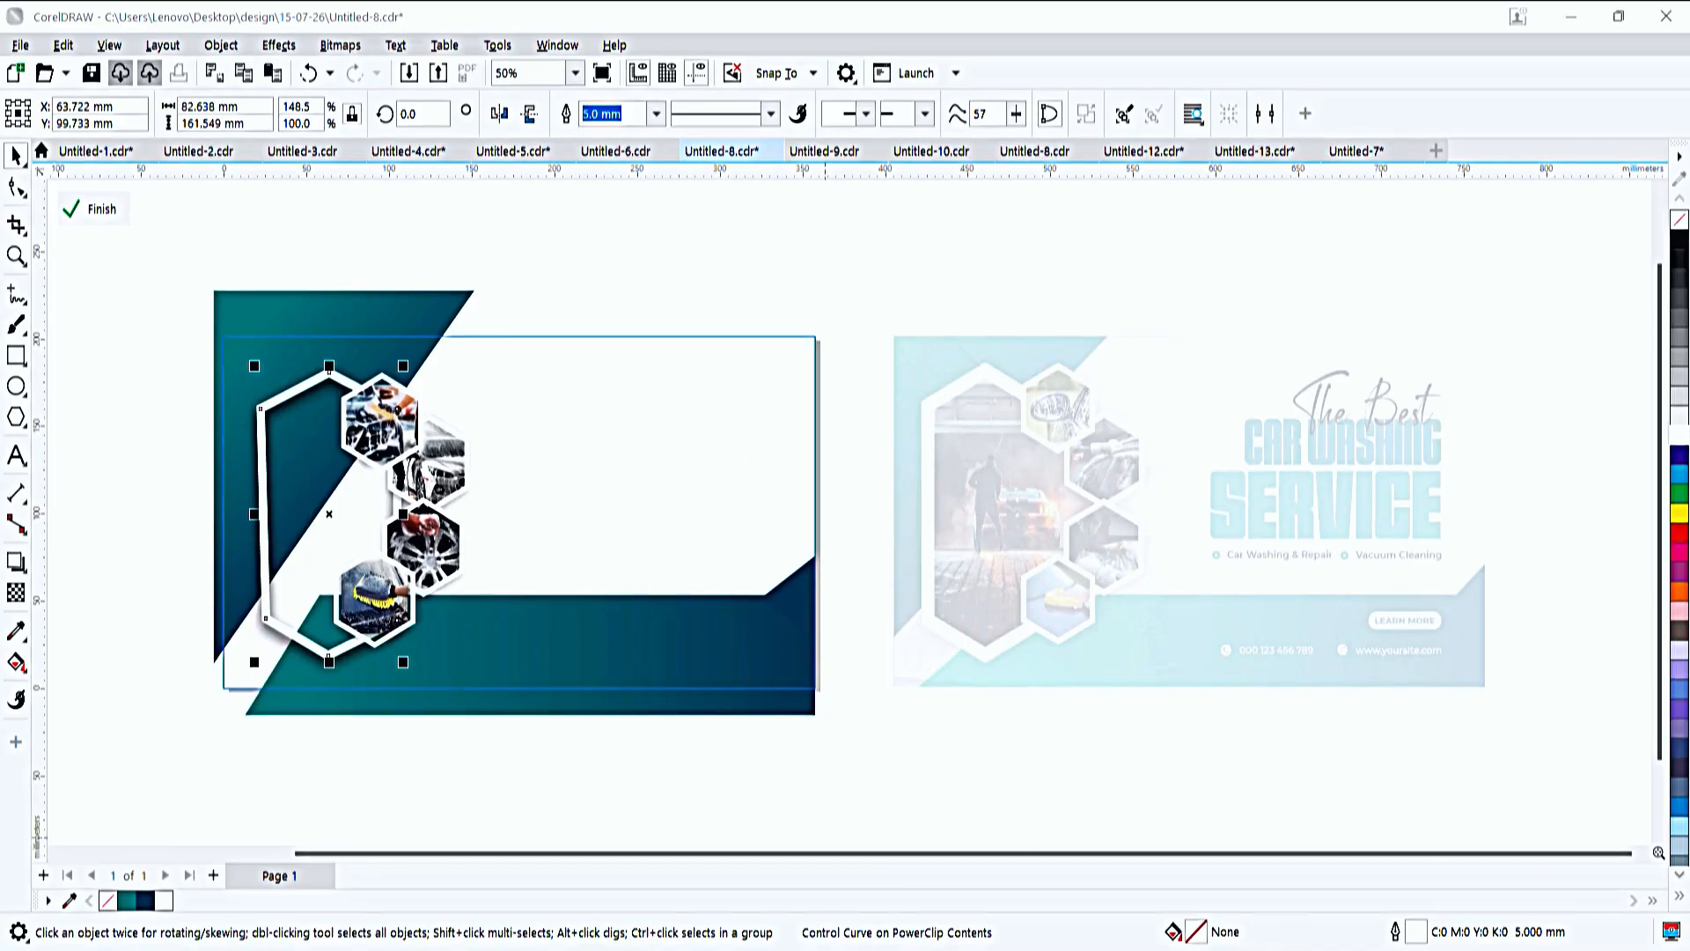
{"action": "key", "text": "alt+Tab"}
{"action": "key", "text": "ctrl+v"}
{"action": "left_click", "coordinate": [633, 503]}
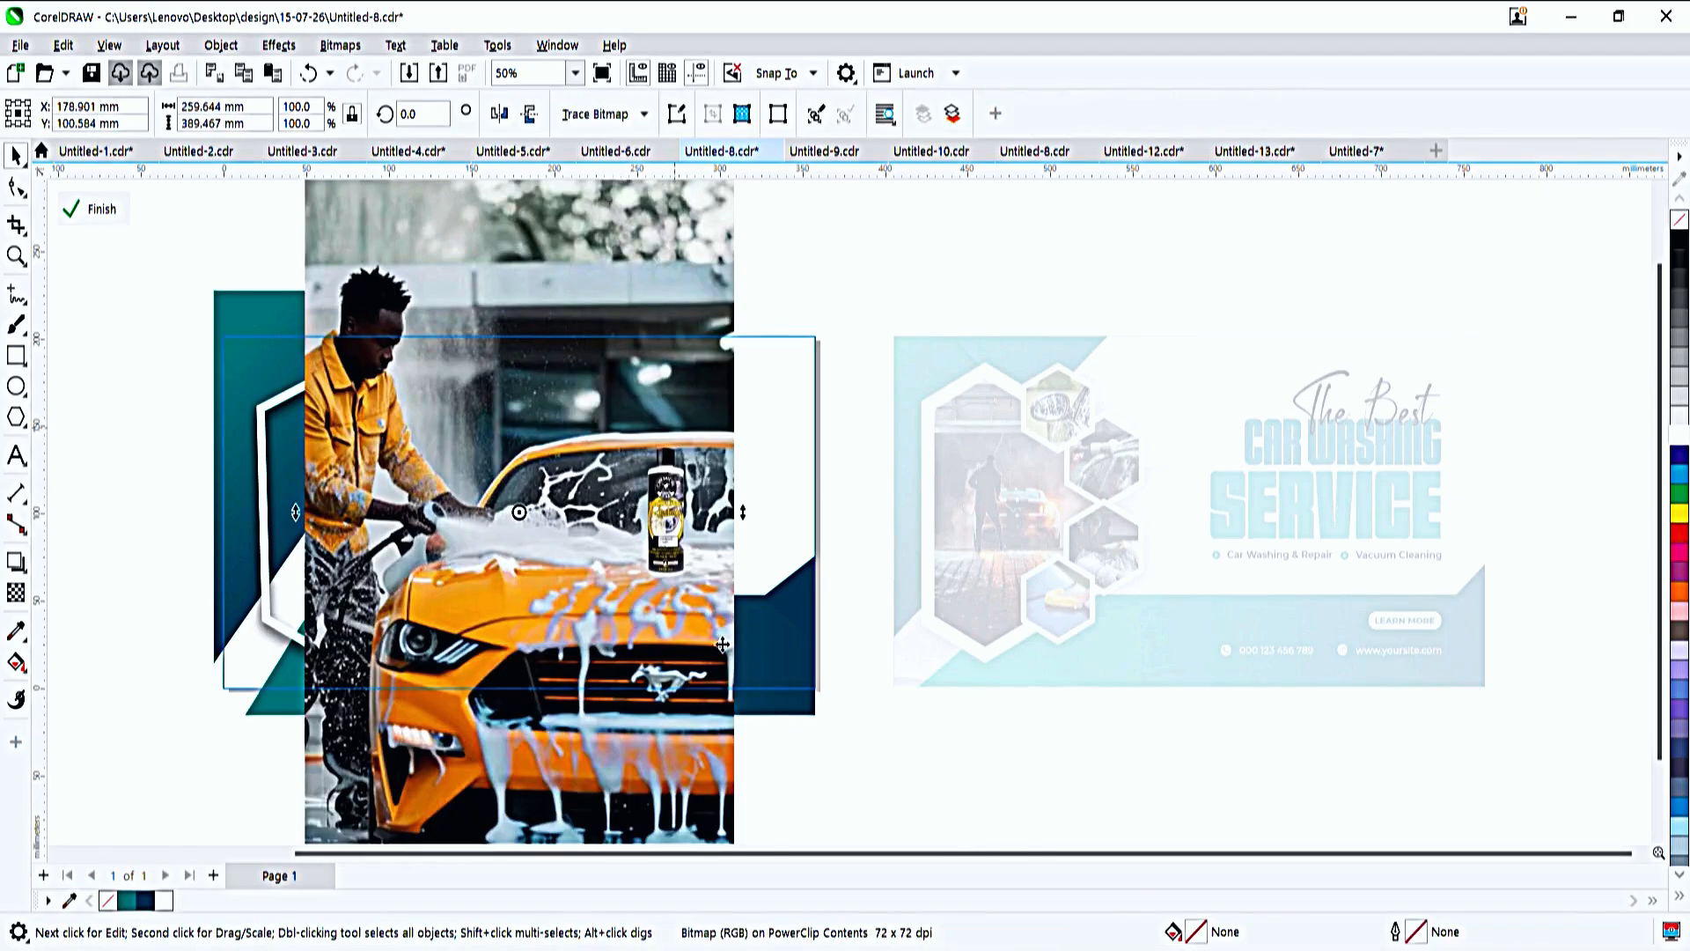
{"action": "key", "text": "F4"}
{"action": "left_click", "coordinate": [686, 288]}
{"action": "left_click_drag", "start_coordinate": [750, 190], "coordinate": [620, 390]}
- PowerClip the orange-car photo inside the large elongated hexagon
{"action": "key", "text": "alt+j"}
{"action": "key", "text": "w"}
{"action": "key", "text": "p"}
{"action": "left_click", "coordinate": [336, 505]}
{"action": "key", "text": "F10"}
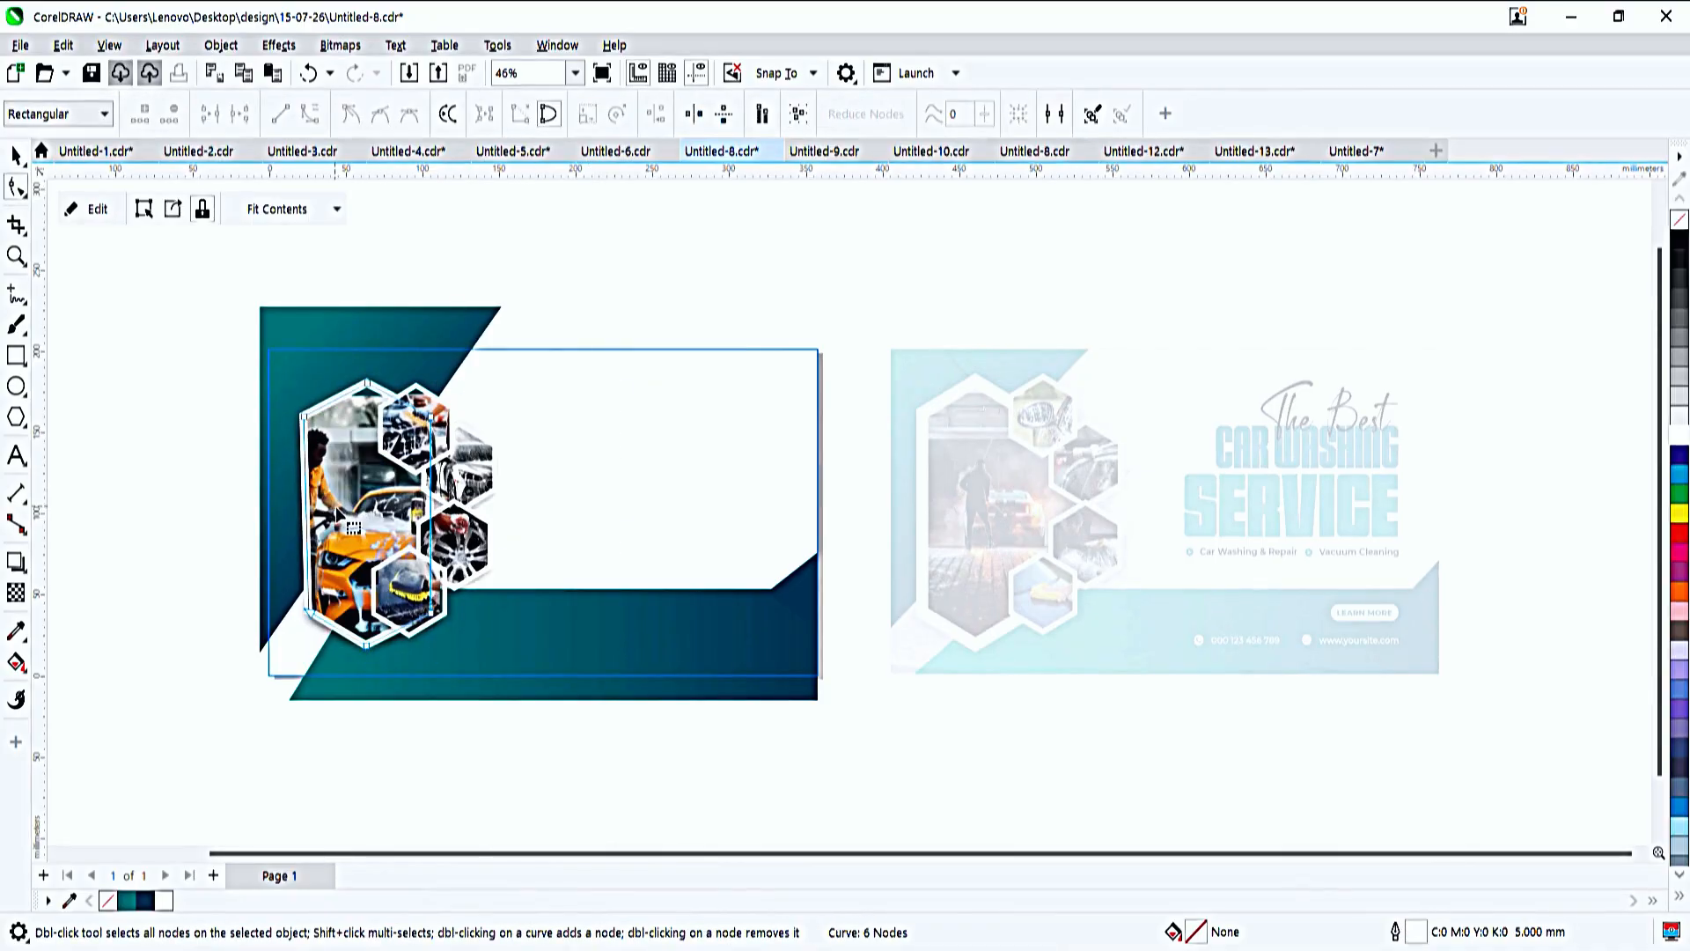
{"action": "key", "text": "space"}
{"action": "key", "text": "space"}
{"action": "key", "text": "space"}
- Finish editing the page-size PowerClip's contents and leave the banner deselected beside the reference design
{"action": "left_click", "coordinate": [617, 290], "text": "ctrl"}
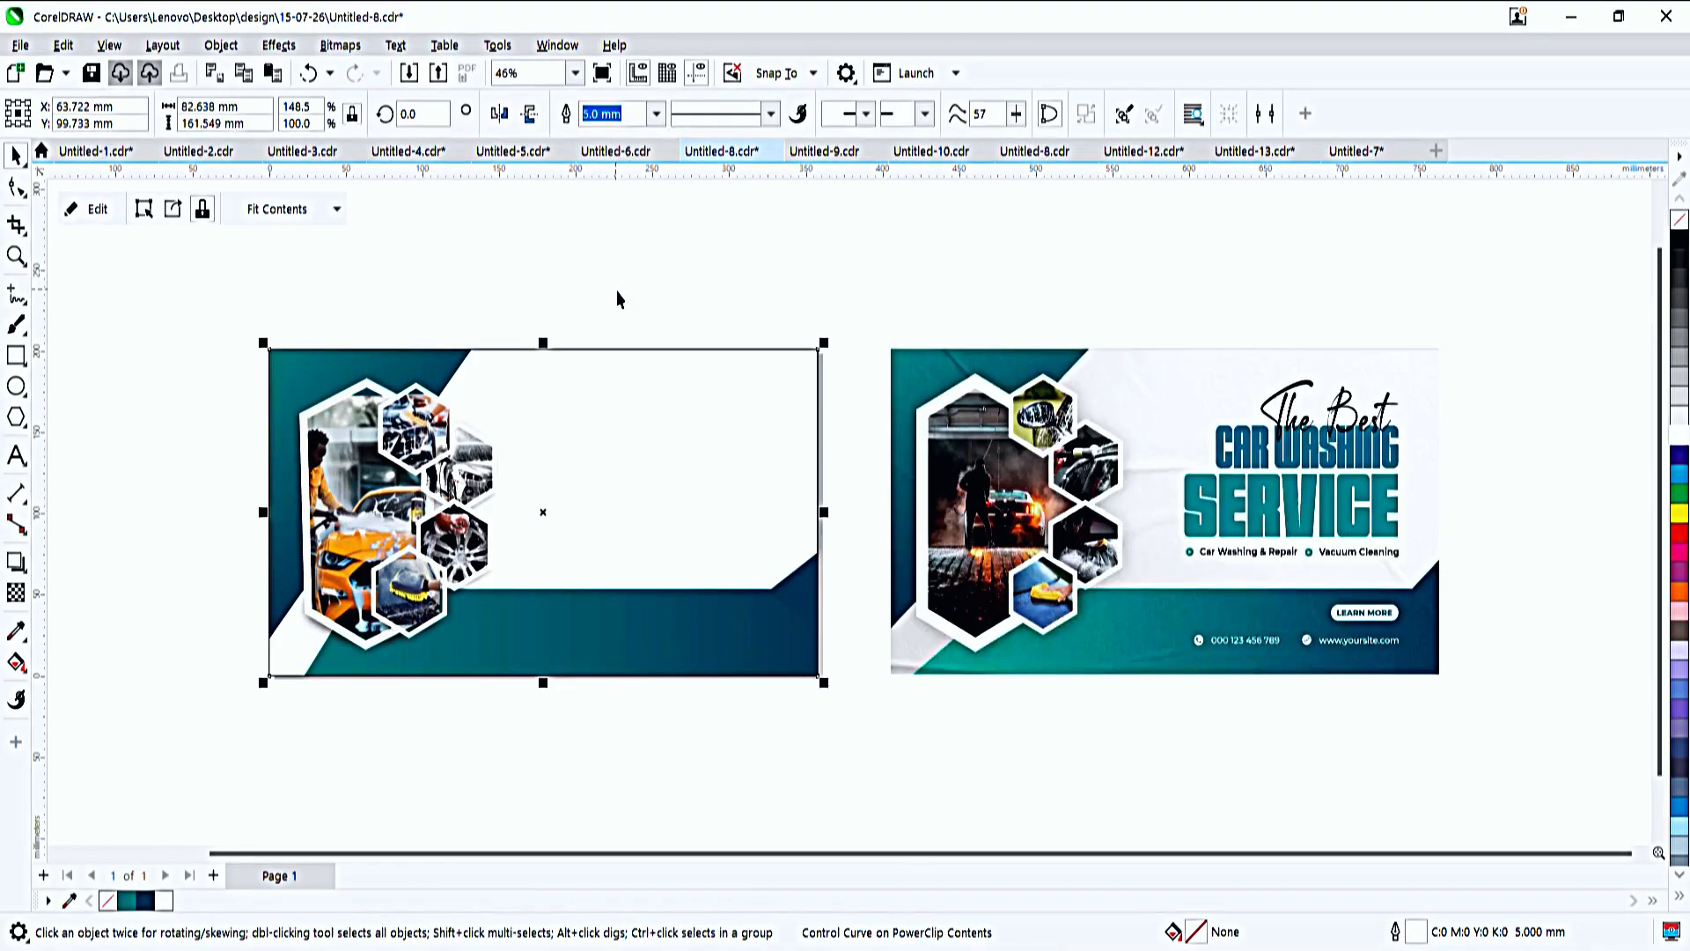
{"action": "left_click", "coordinate": [617, 291]}
{"action": "key", "text": "F4"}
{"action": "left_click", "coordinate": [611, 446]}
{"action": "left_click", "coordinate": [259, 490]}
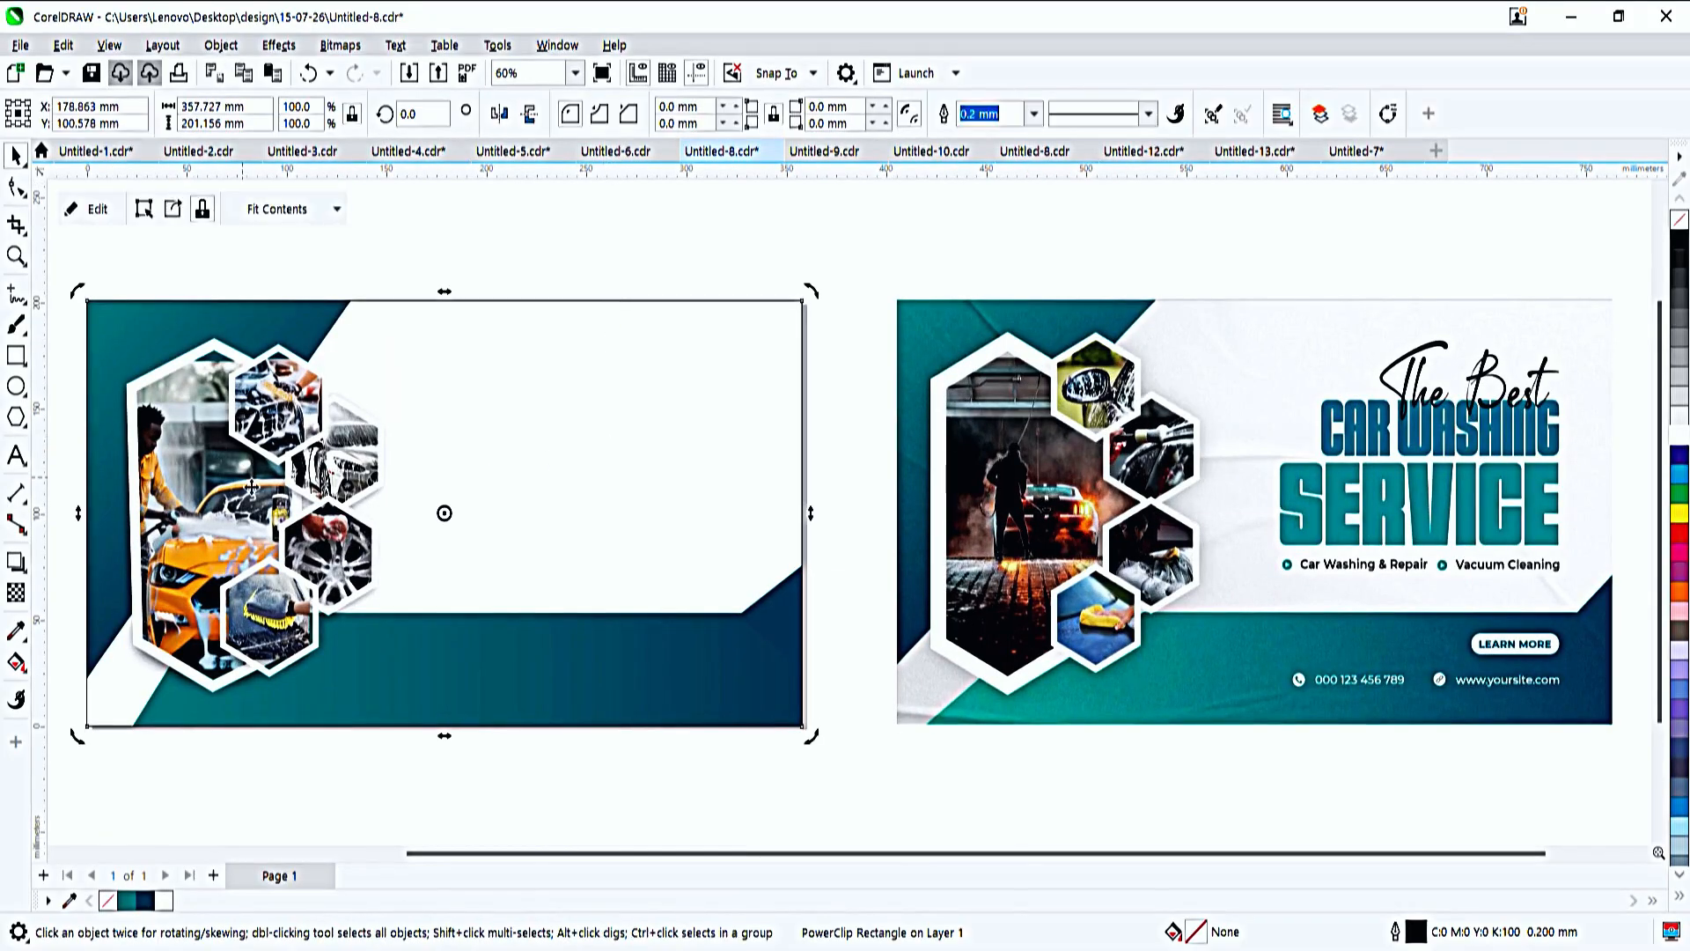
{"action": "left_click", "coordinate": [604, 216]}
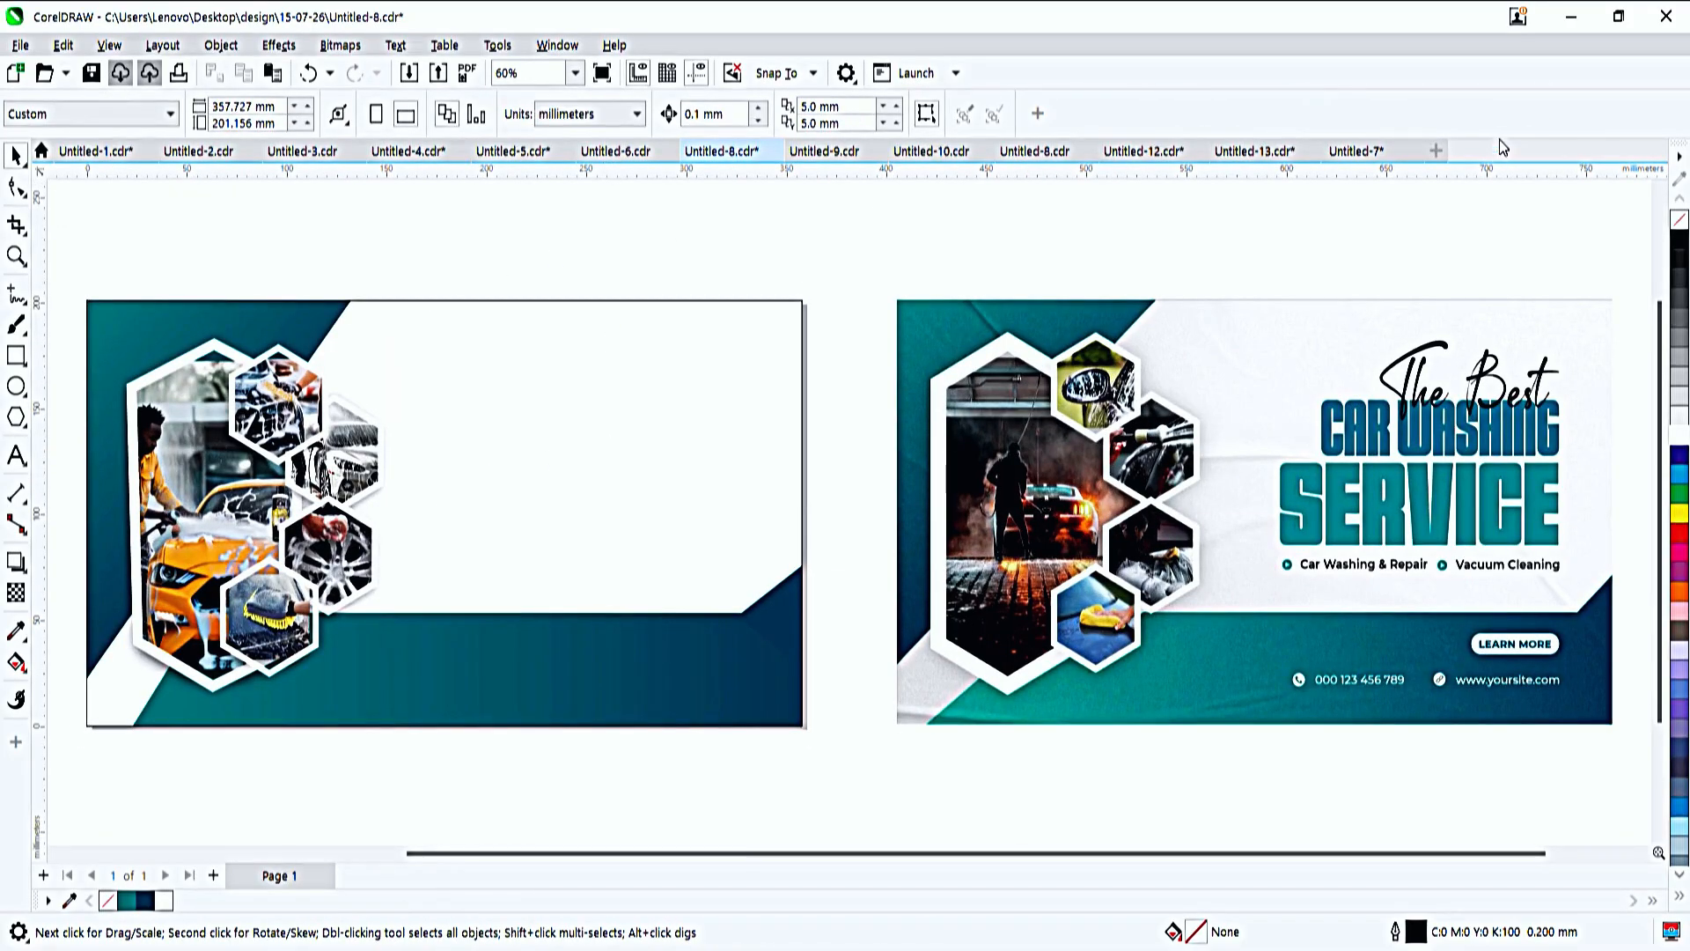